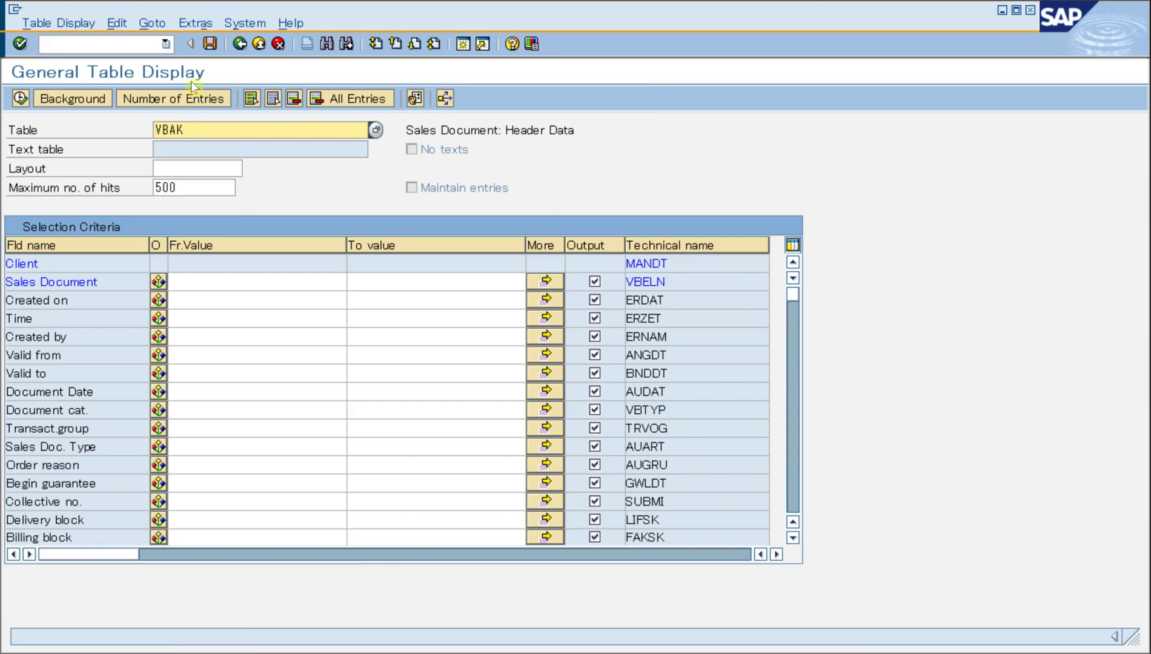
# - Return to the SAP Easy Access screen, opening General Table Display once from the favorites and leaving it again
pyautogui.click(240, 45)
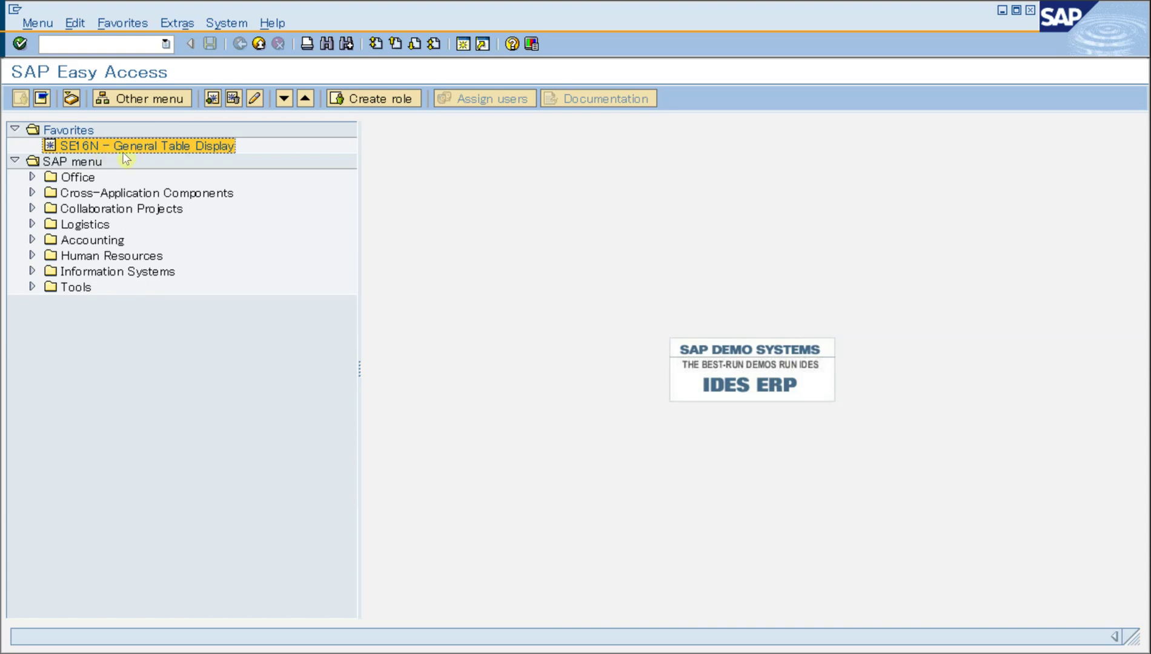
pyautogui.doubleClick(184, 147)
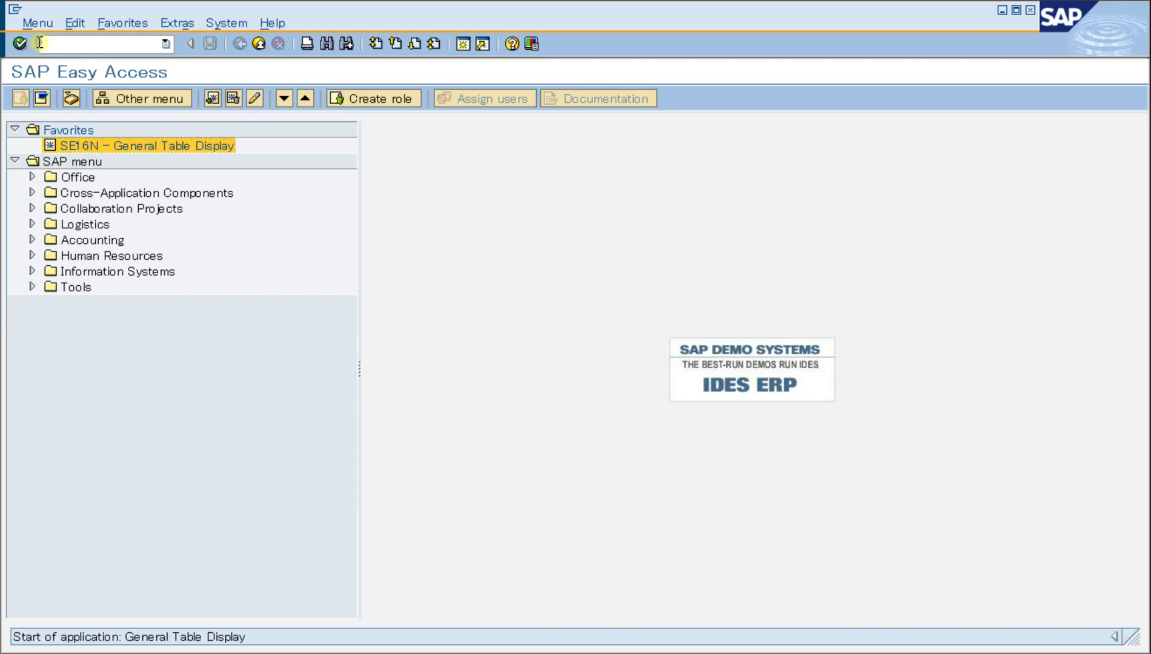
pyautogui.click(240, 43)
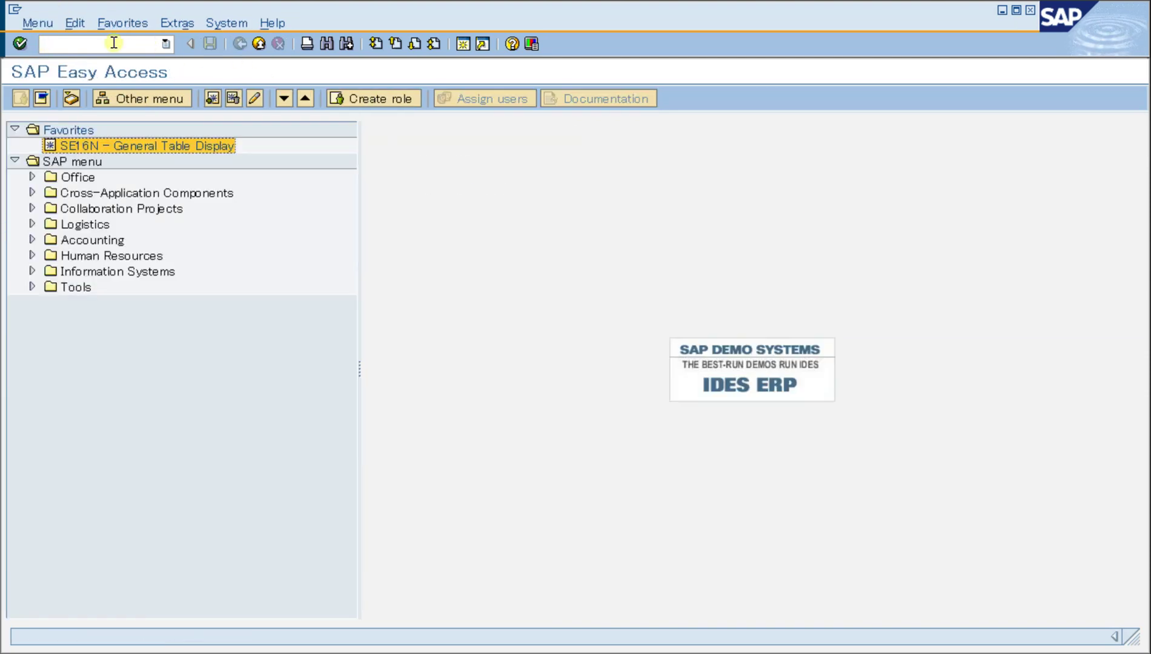
# - Start the General Table Display with the transaction code se16n
pyautogui.write('/n')
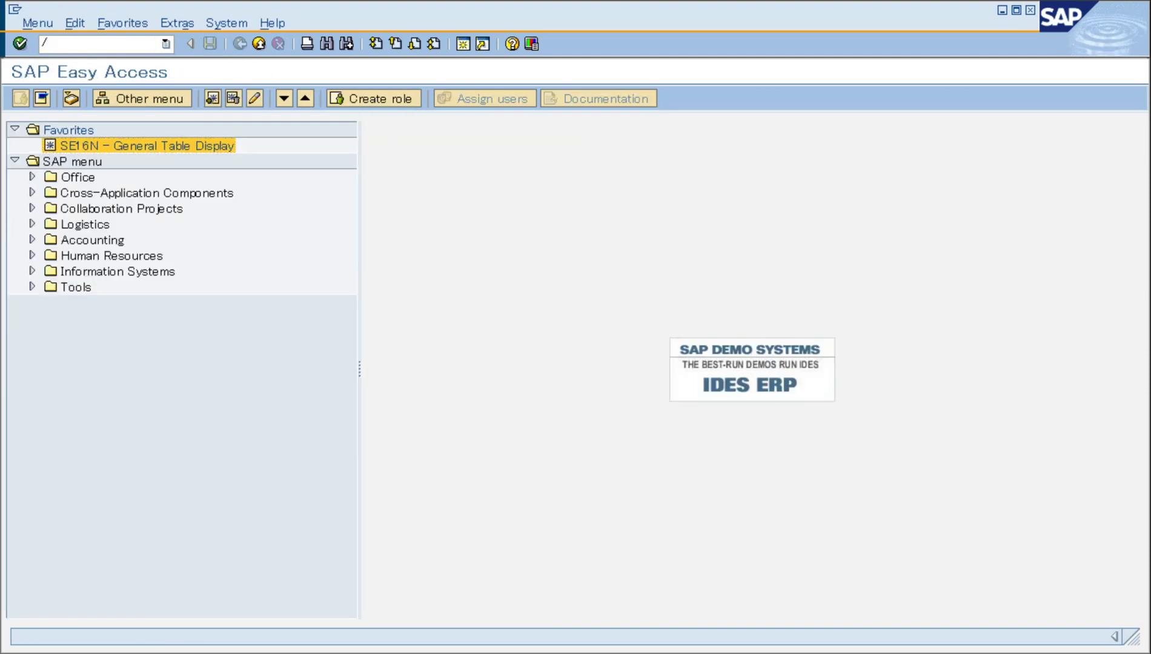
pyautogui.press('BackSpace')
pyautogui.write('se16n')
pyautogui.press('Return')
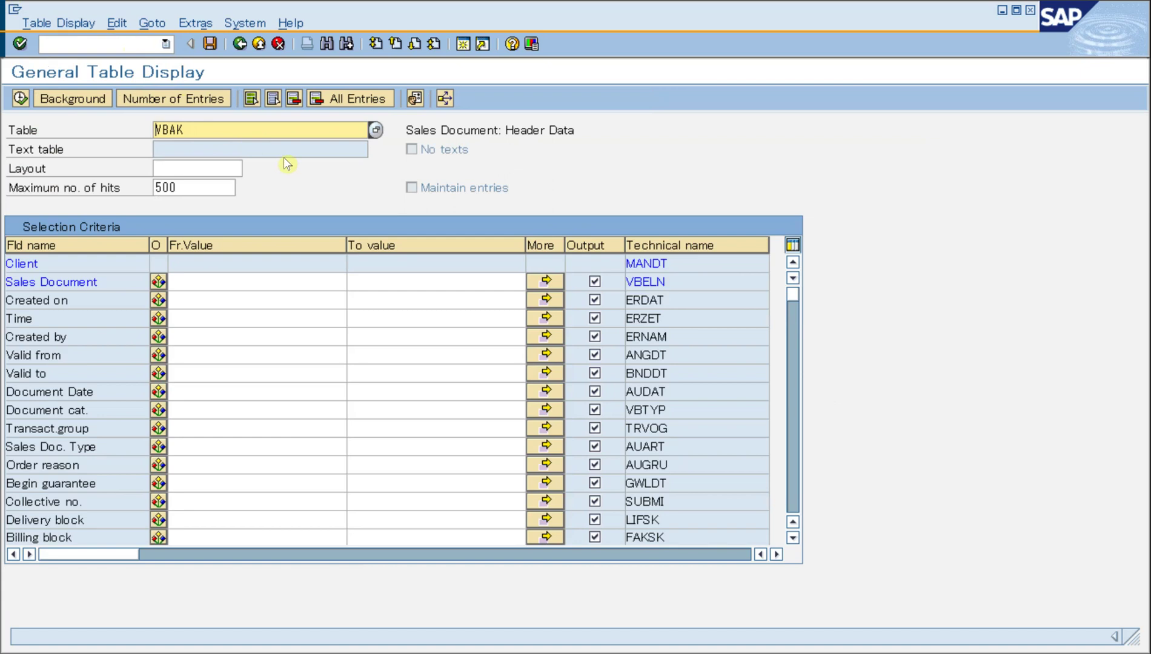
# - Look through the selection criteria fields available for table VBAK
pyautogui.click(243, 131)
pyautogui.click(211, 284)
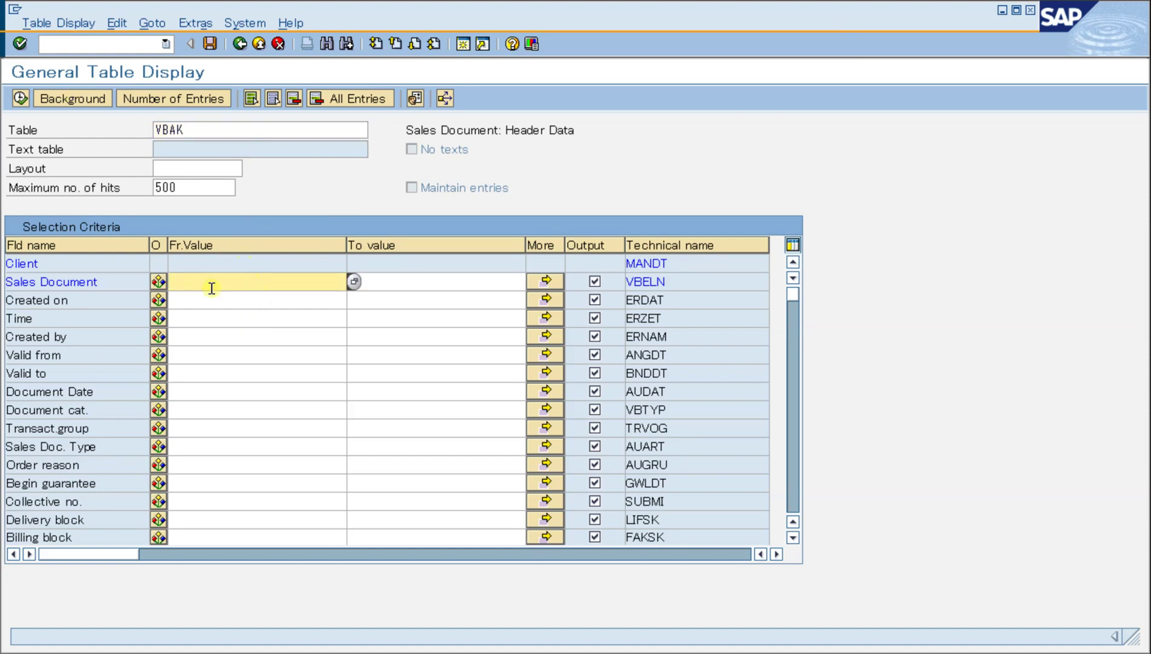
pyautogui.scroll(-6, 432, 270)
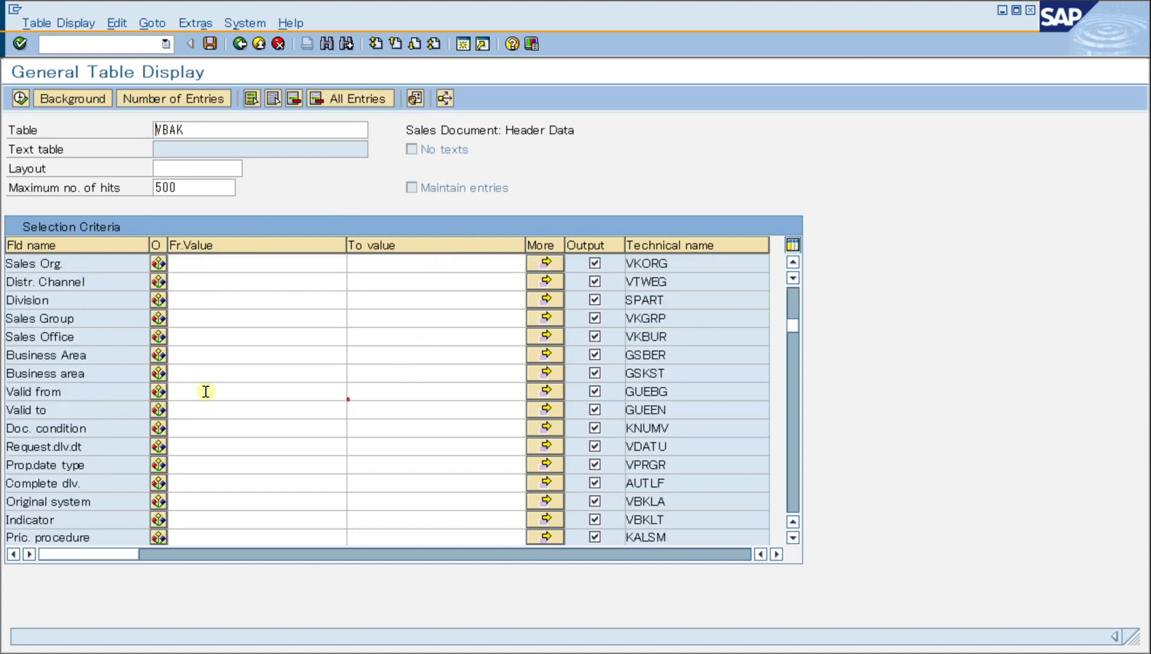
pyautogui.scroll(4, 103, 282)
pyautogui.click(108, 282)
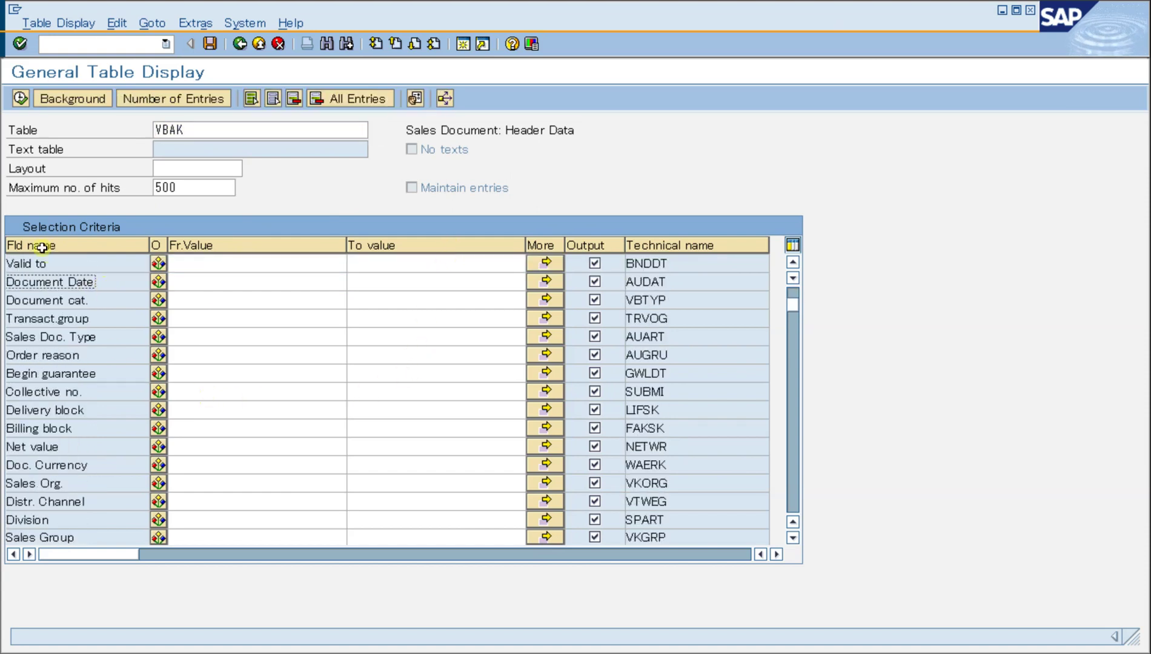
pyautogui.click(166, 336)
pyautogui.scroll(2, 166, 341)
# - Enter 08.02.2006 as the from value of the Created on criterion, starting from a date picked in the calendar
pyautogui.click(200, 302)
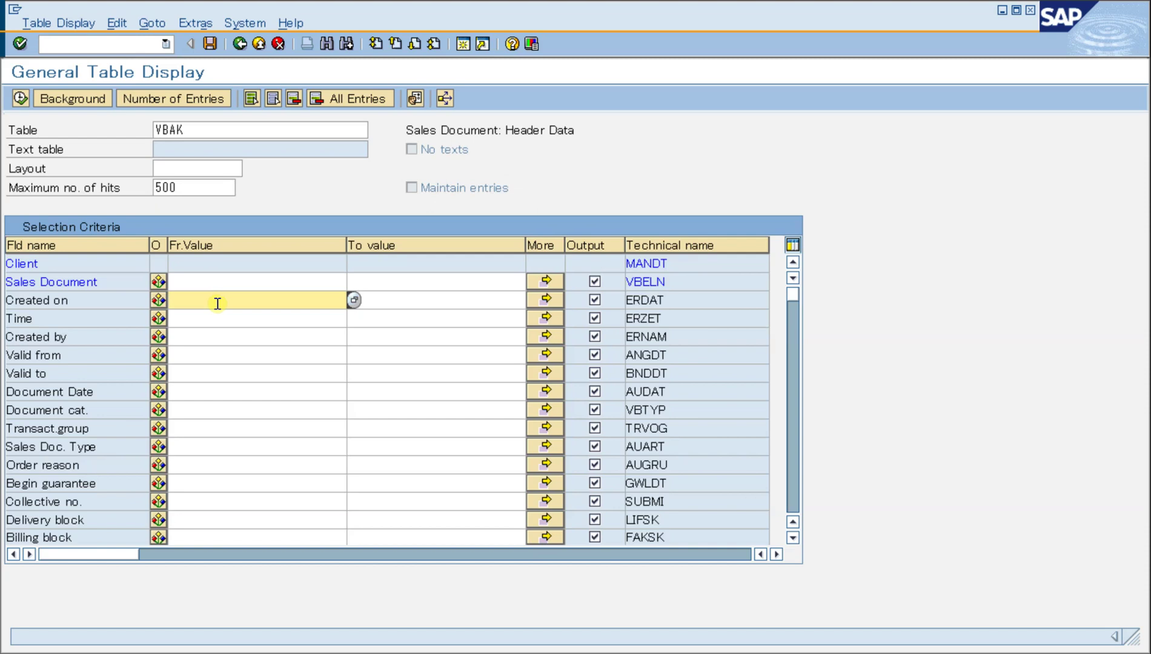
pyautogui.write('22')
pyautogui.press('BackSpace')
pyautogui.press('BackSpace')
pyautogui.click(355, 300)
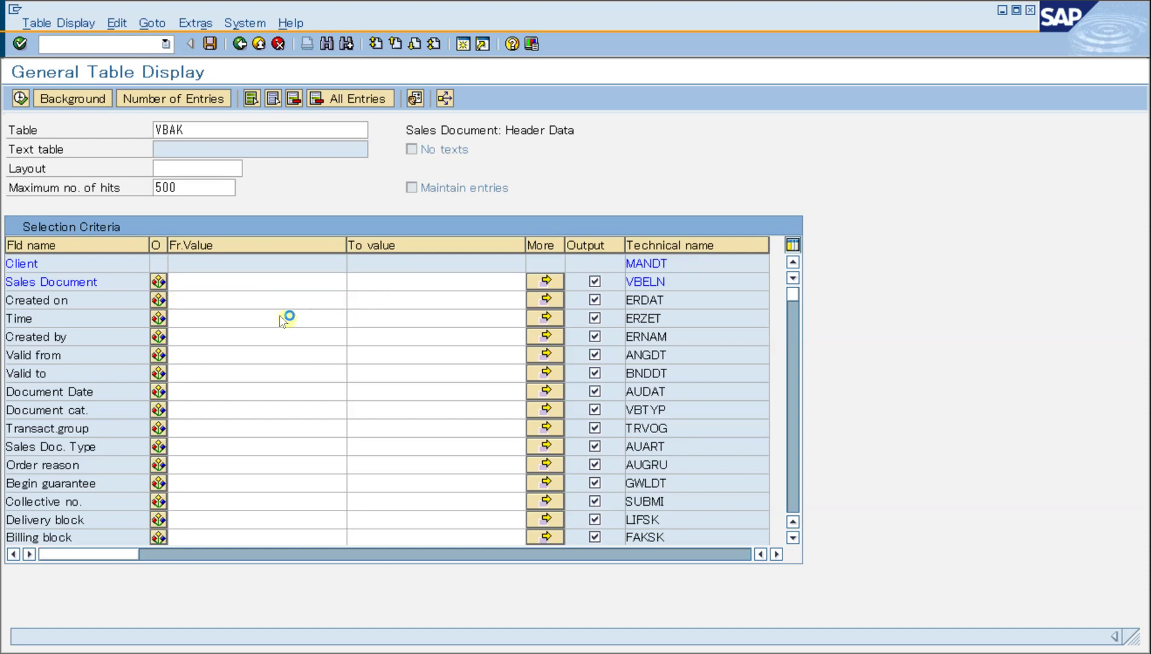
pyautogui.click(301, 306)
pyautogui.press('F4')
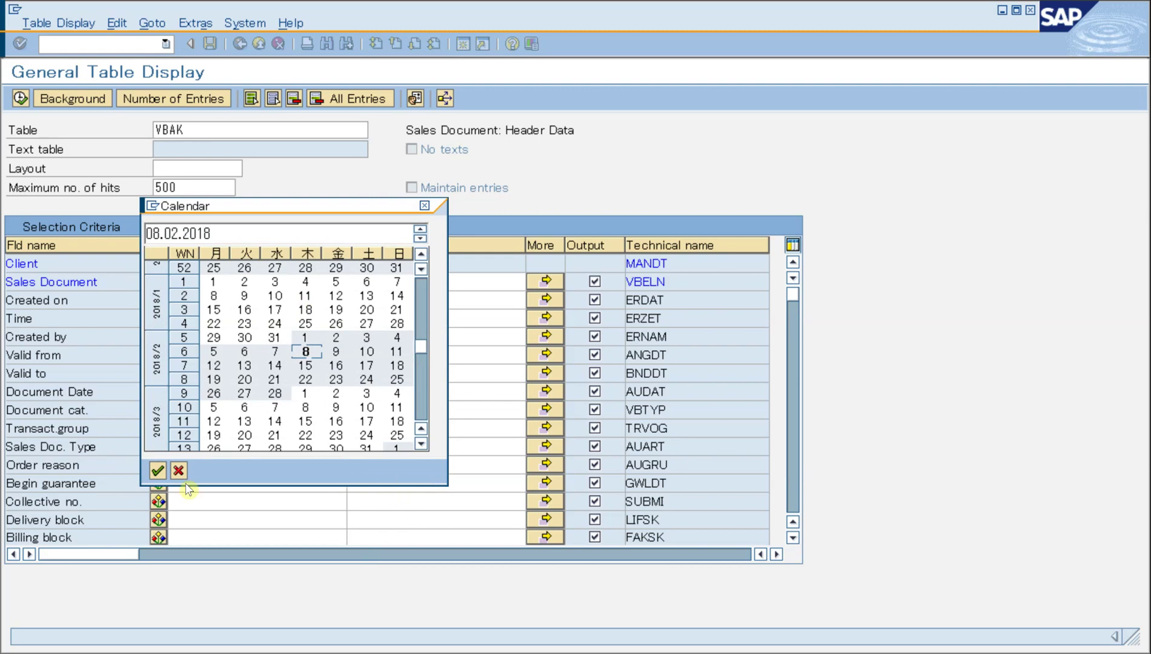
pyautogui.press('Return')
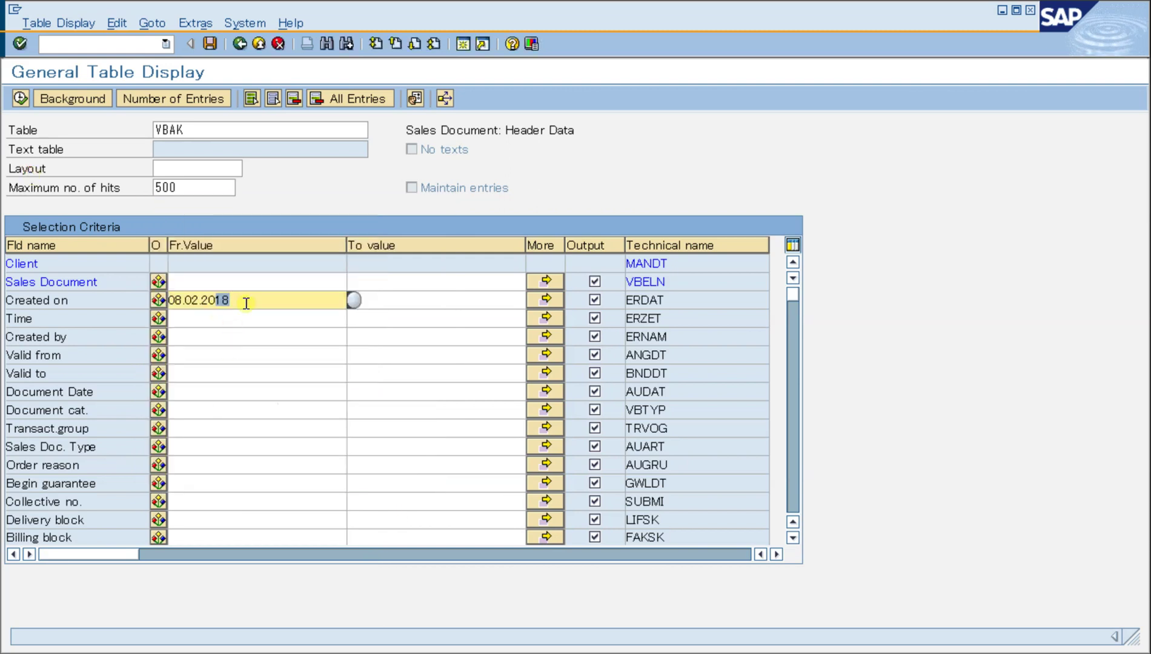
pyautogui.press('BackSpace')
pyautogui.press('BackSpace')
pyautogui.write('06')
# - Enter 08.02.2012 as the to value of the Created on criterion and confirm the date range
pyautogui.click(373, 301)
pyautogui.click(257, 302)
pyautogui.press('Tab')
pyautogui.write('08.02.2006')
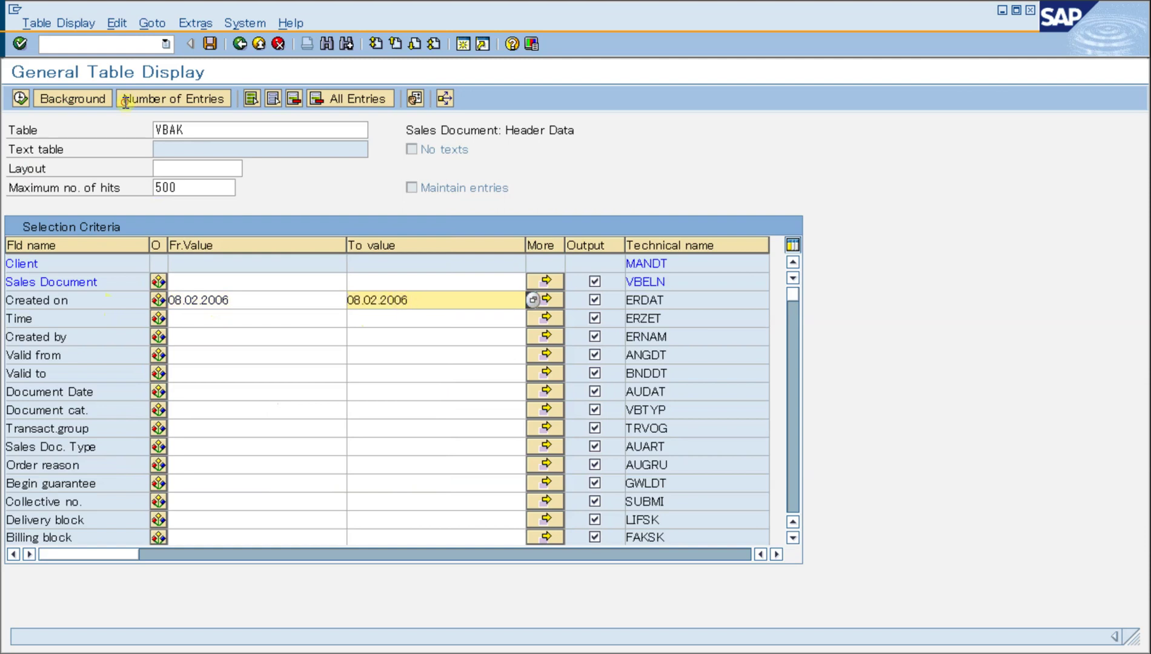
pyautogui.moveTo(394, 300); pyautogui.dragTo(419, 299)
pyautogui.write('12')
pyautogui.press('Return')
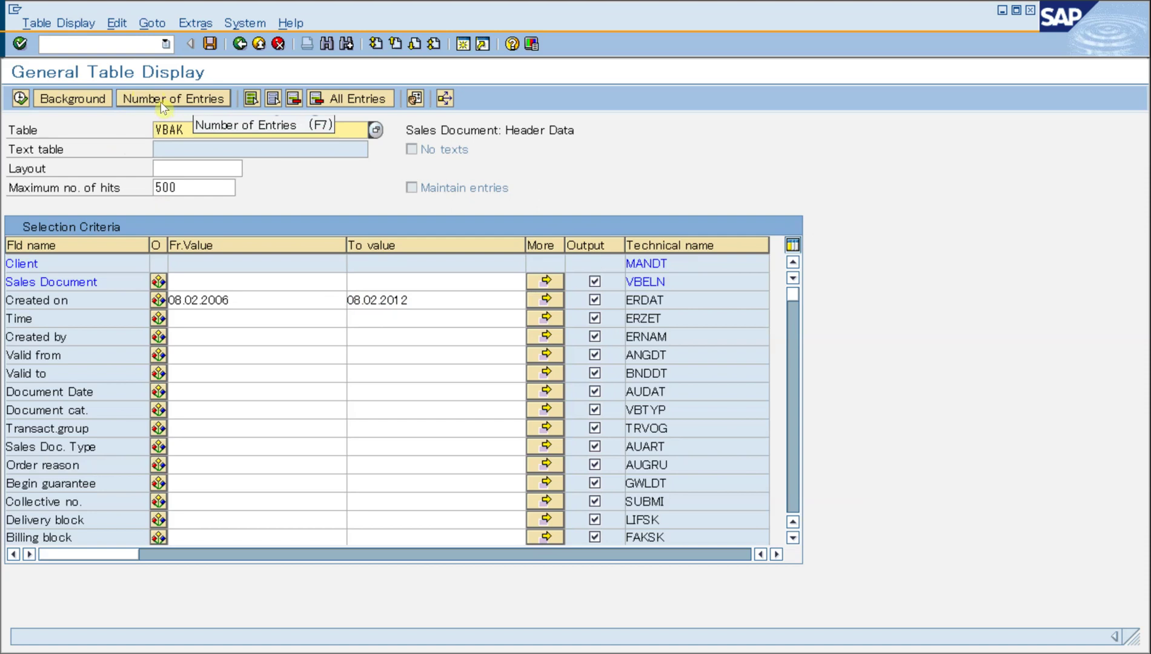
# - Check the number of entries matching the date range and close the result window
pyautogui.click(161, 102)
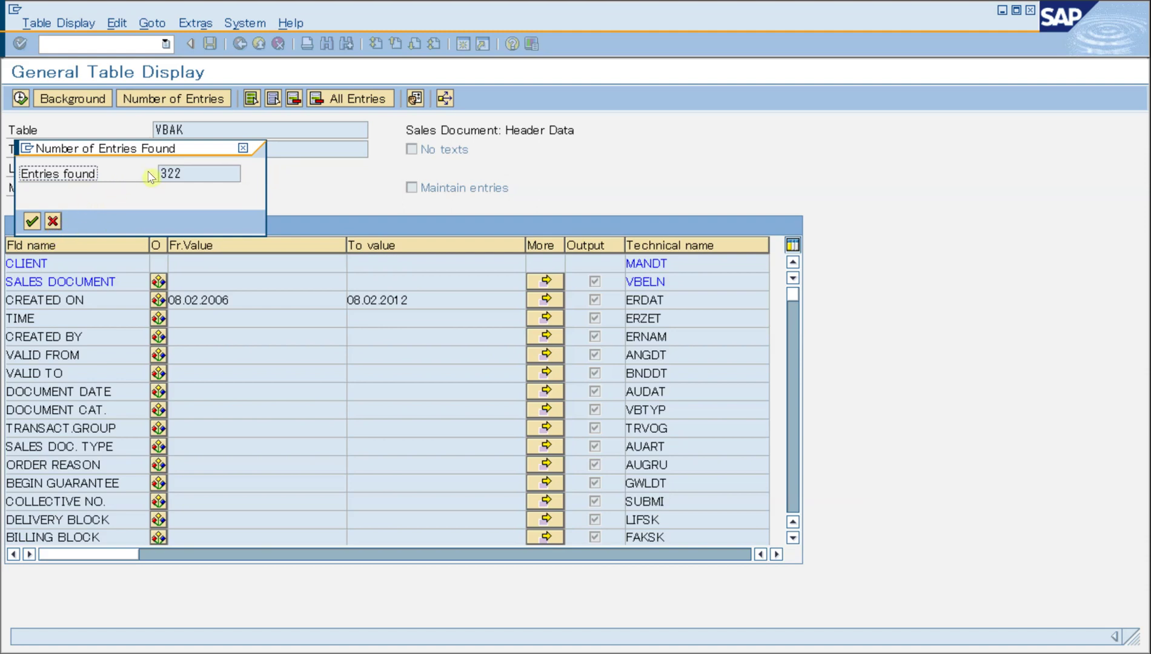
pyautogui.moveTo(201, 172); pyautogui.dragTo(124, 192)
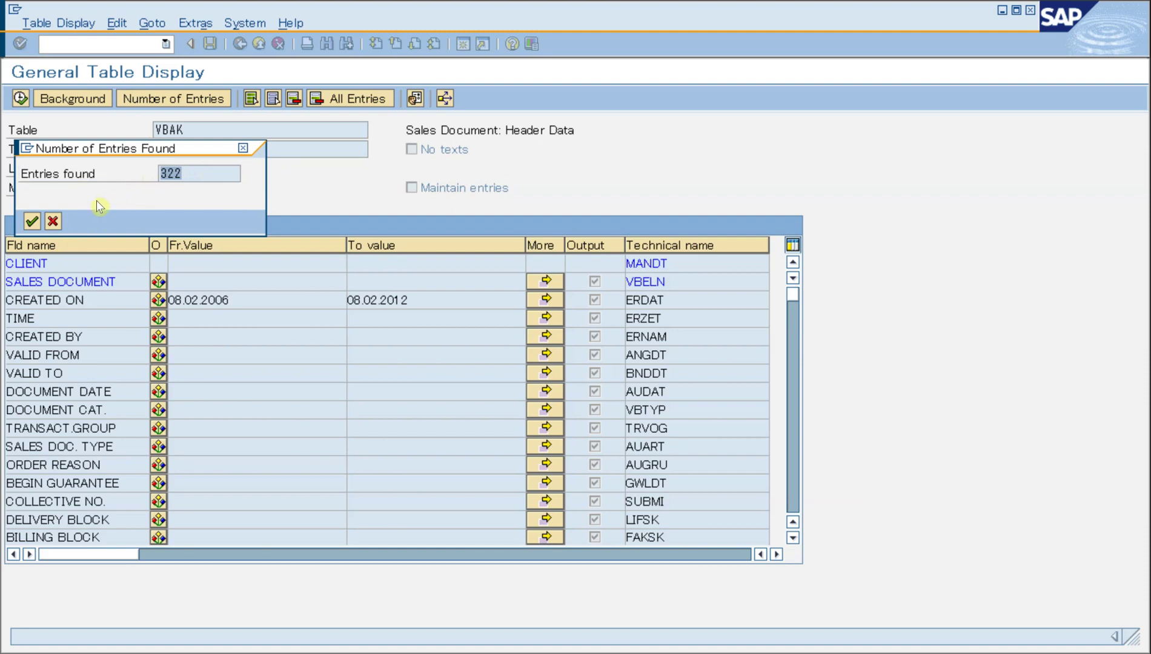
pyautogui.click(197, 175)
pyautogui.moveTo(197, 154); pyautogui.dragTo(216, 181)
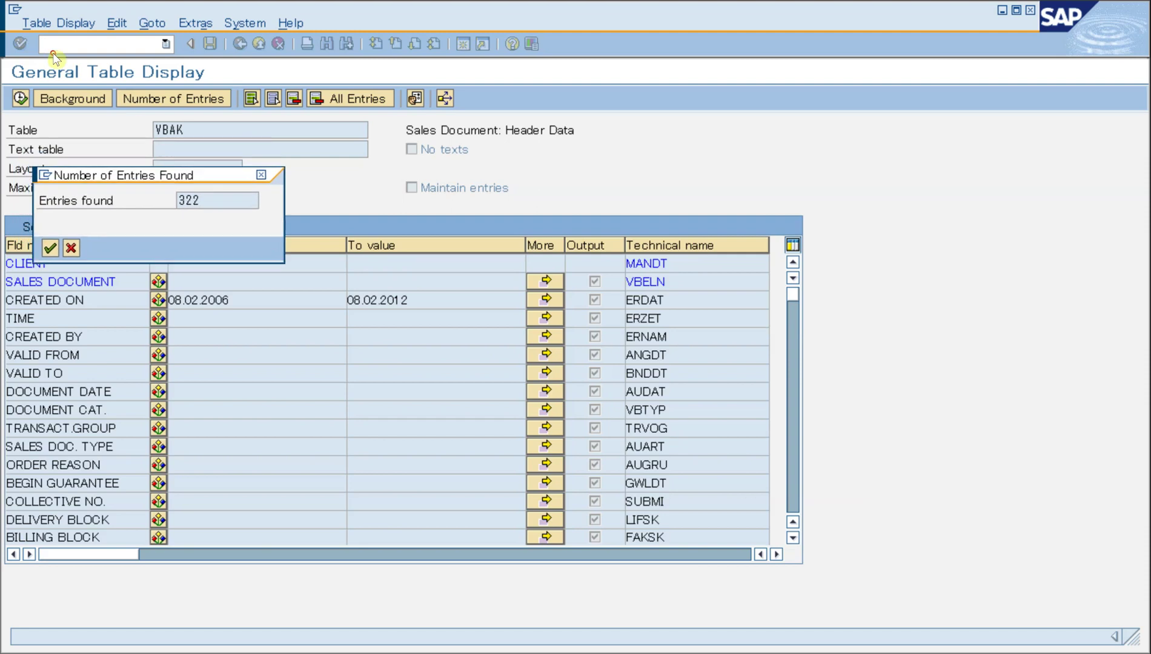
pyautogui.doubleClick(177, 202)
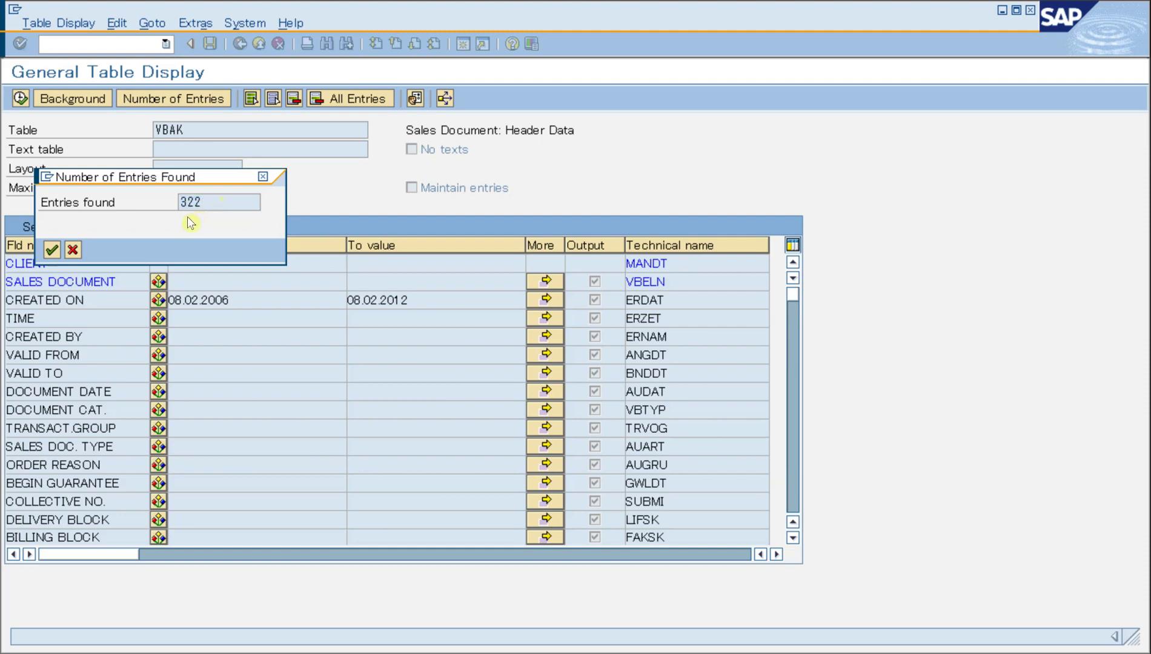
pyautogui.click(73, 249)
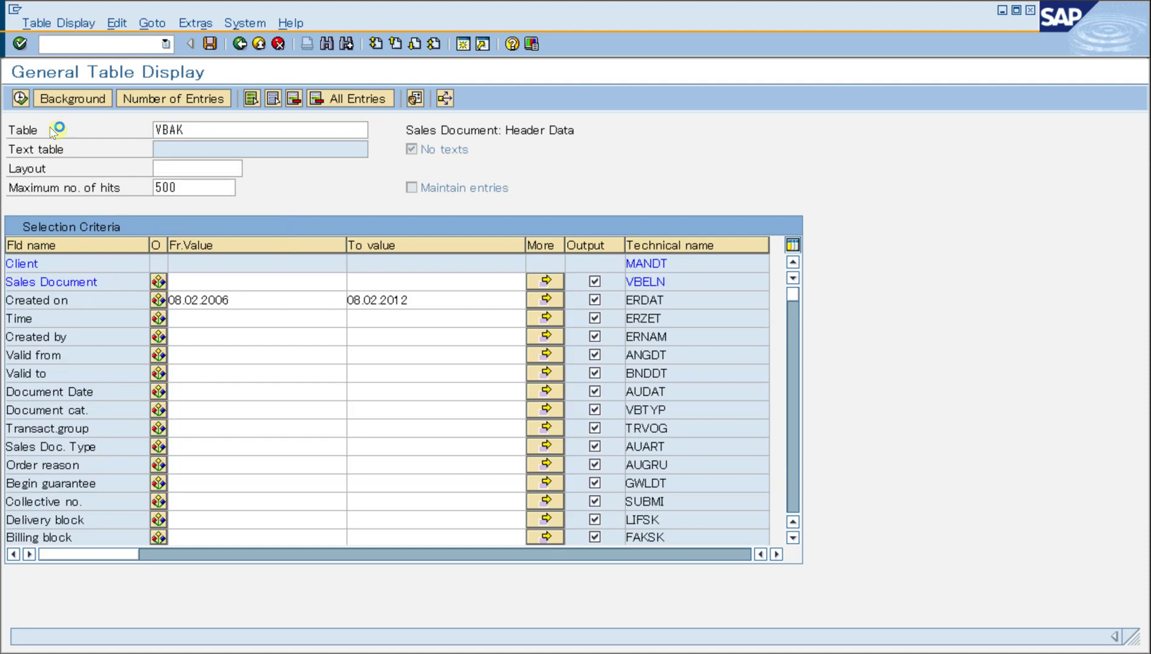
# - Execute the selection and browse the list of VBAK entries found
pyautogui.click(20, 99)
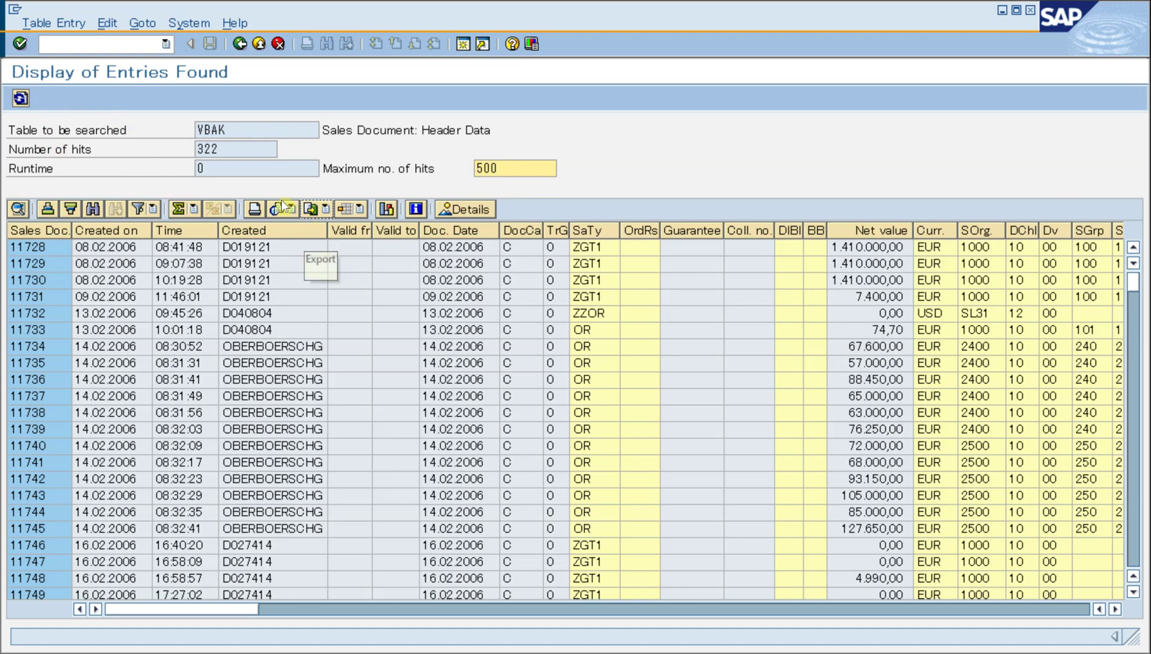
pyautogui.scroll(-1, 412, 333)
pyautogui.scroll(-2, 363, 334)
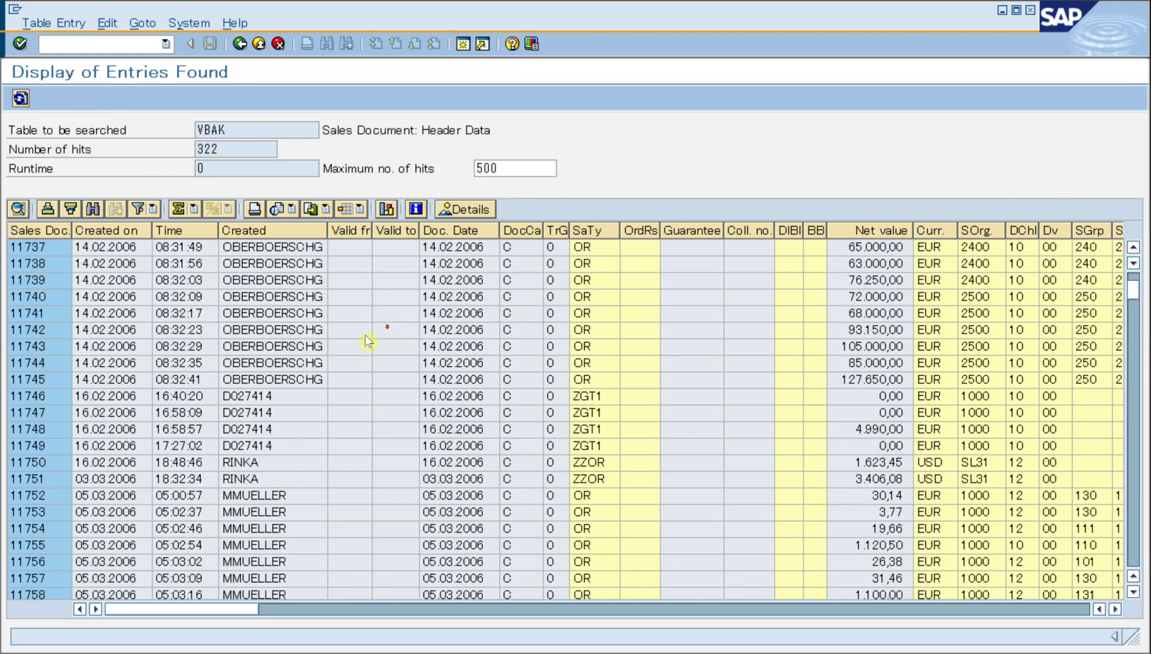
pyautogui.scroll(-2, 273, 341)
pyautogui.scroll(3, 266, 363)
pyautogui.click(60, 299)
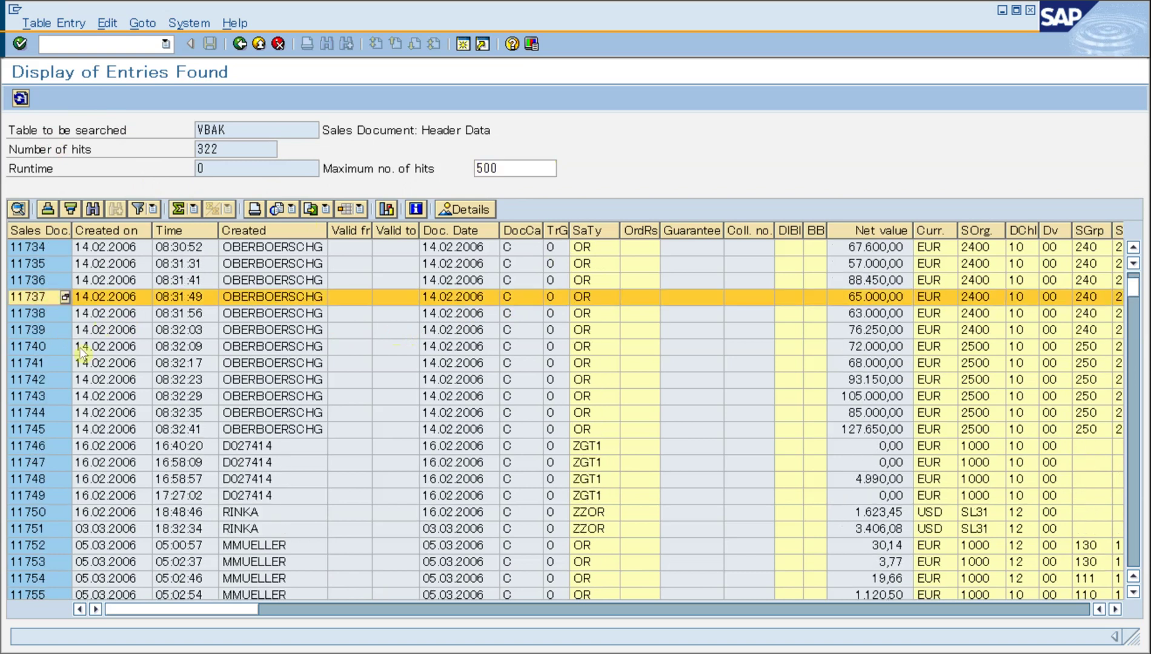
pyautogui.scroll(2, 60, 305)
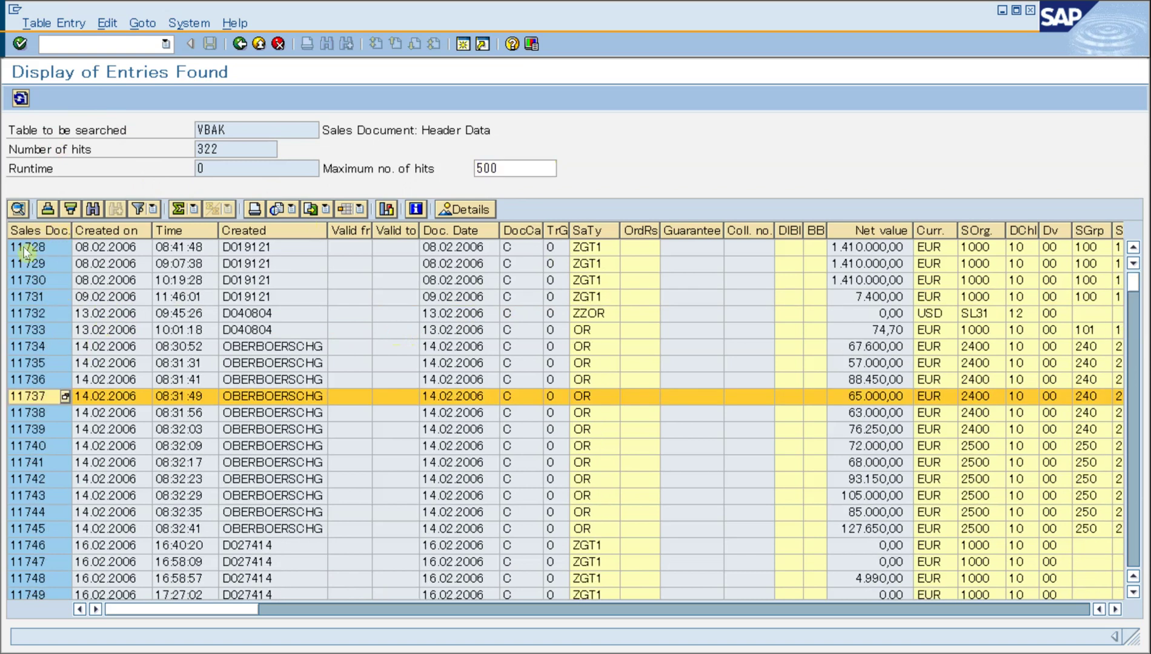
# - Select the Sales Document column and widen it to fit its full heading
pyautogui.click(35, 230)
pyautogui.click(64, 330)
pyautogui.click(36, 230)
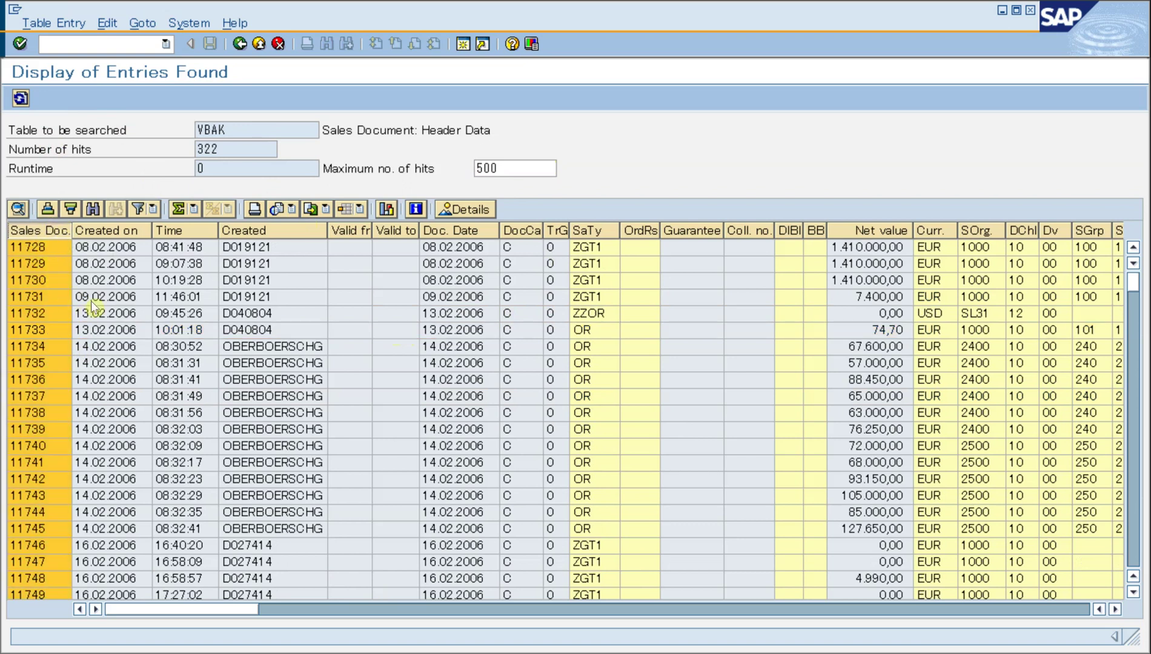
pyautogui.click(77, 297)
pyautogui.click(38, 232)
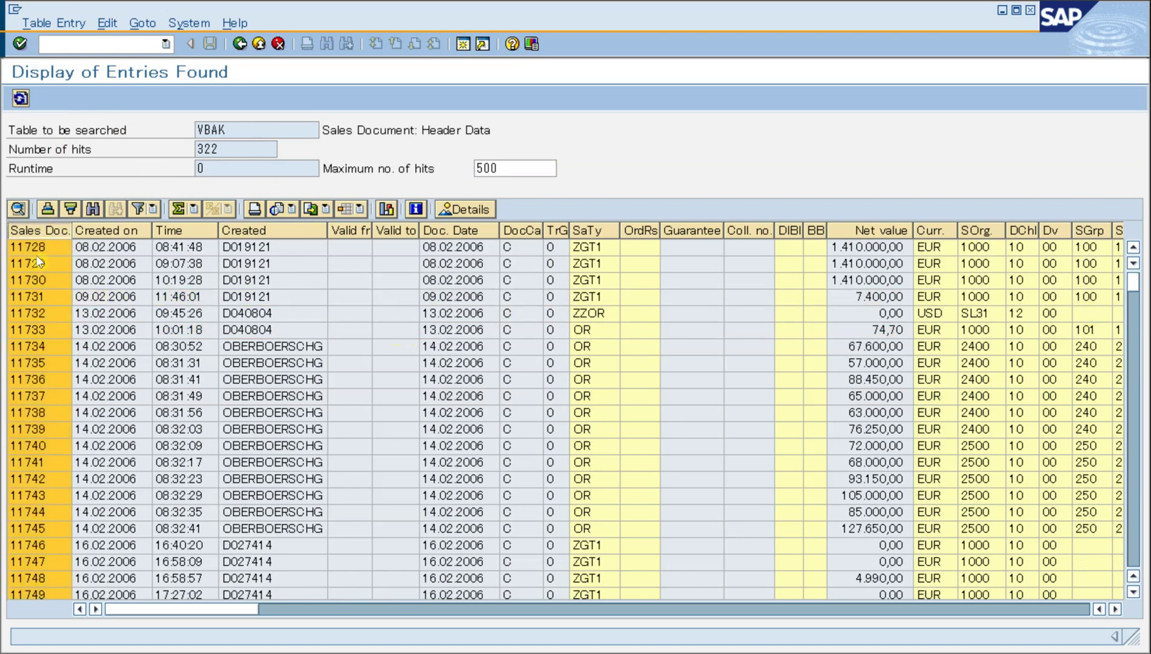
pyautogui.doubleClick(72, 230)
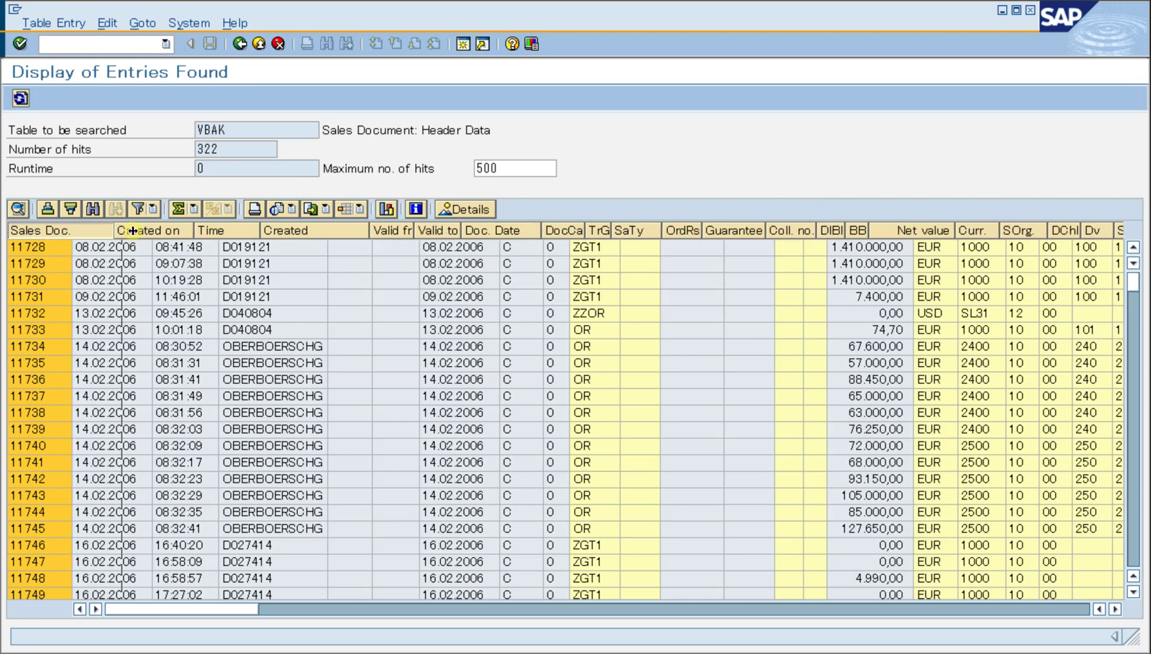
pyautogui.click(77, 313)
pyautogui.click(77, 235)
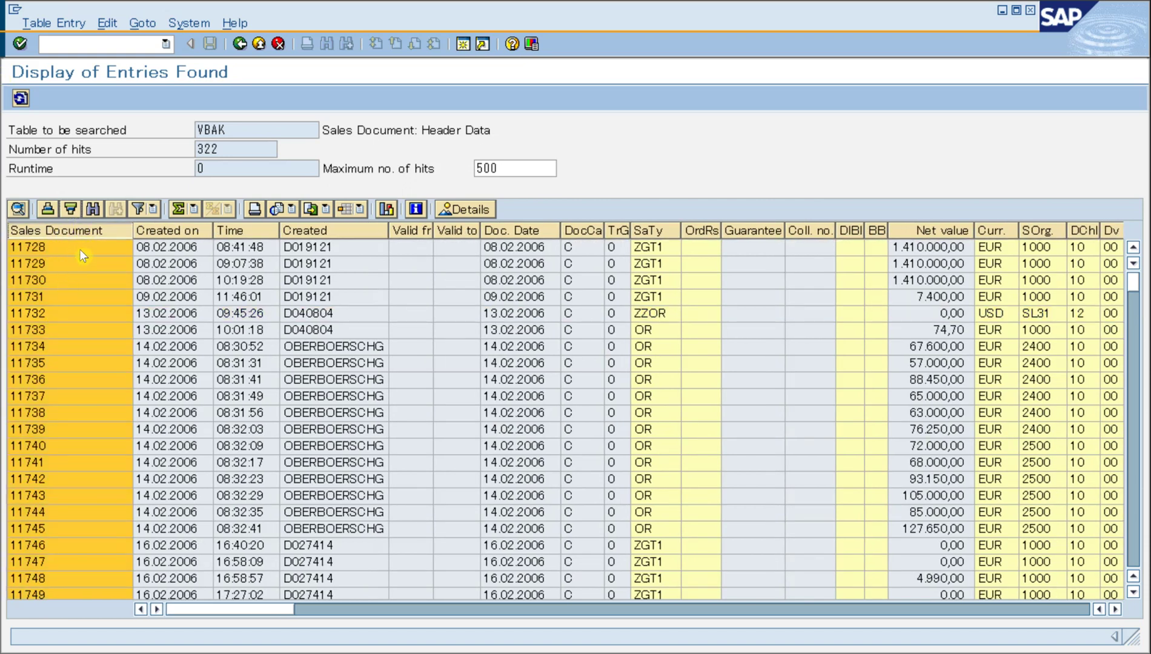
# - Open the detailed display of the third sales document in the list and look through all its fields and values
pyautogui.click(177, 280)
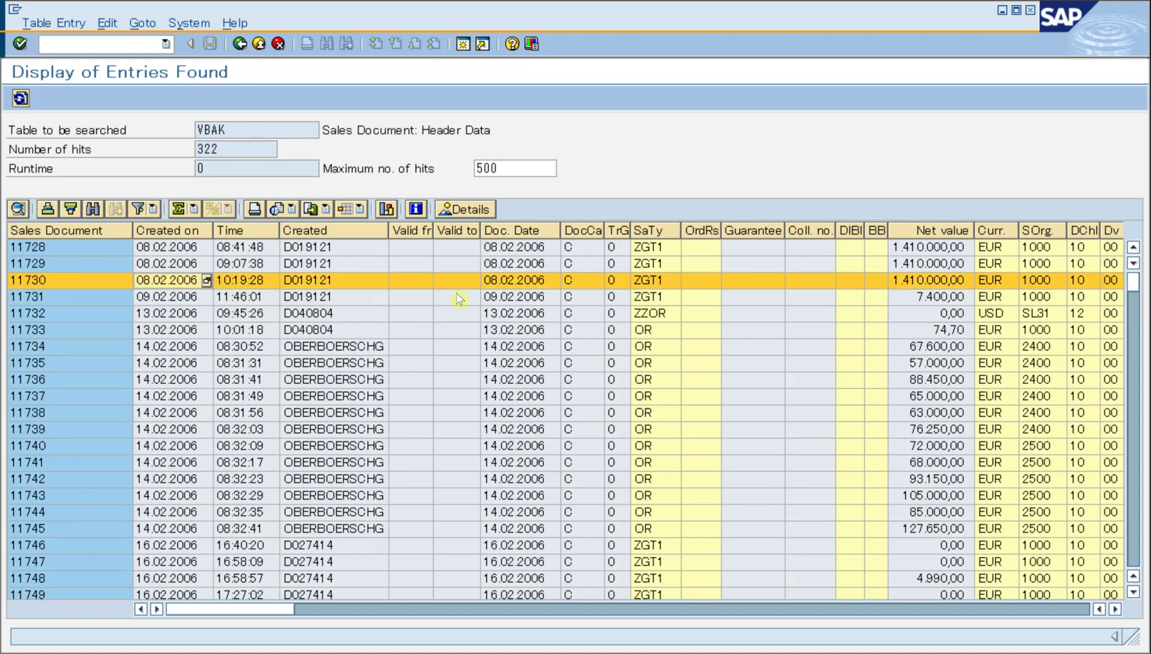
pyautogui.click(91, 281)
pyautogui.doubleClick(90, 280)
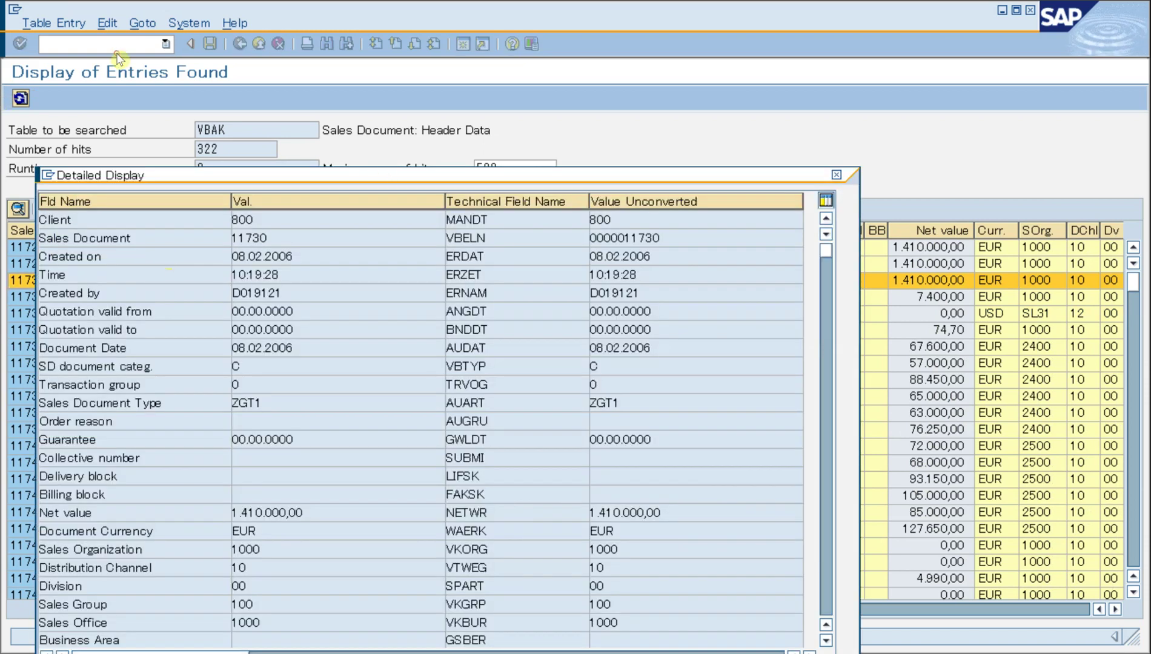
pyautogui.moveTo(383, 170); pyautogui.dragTo(424, 85)
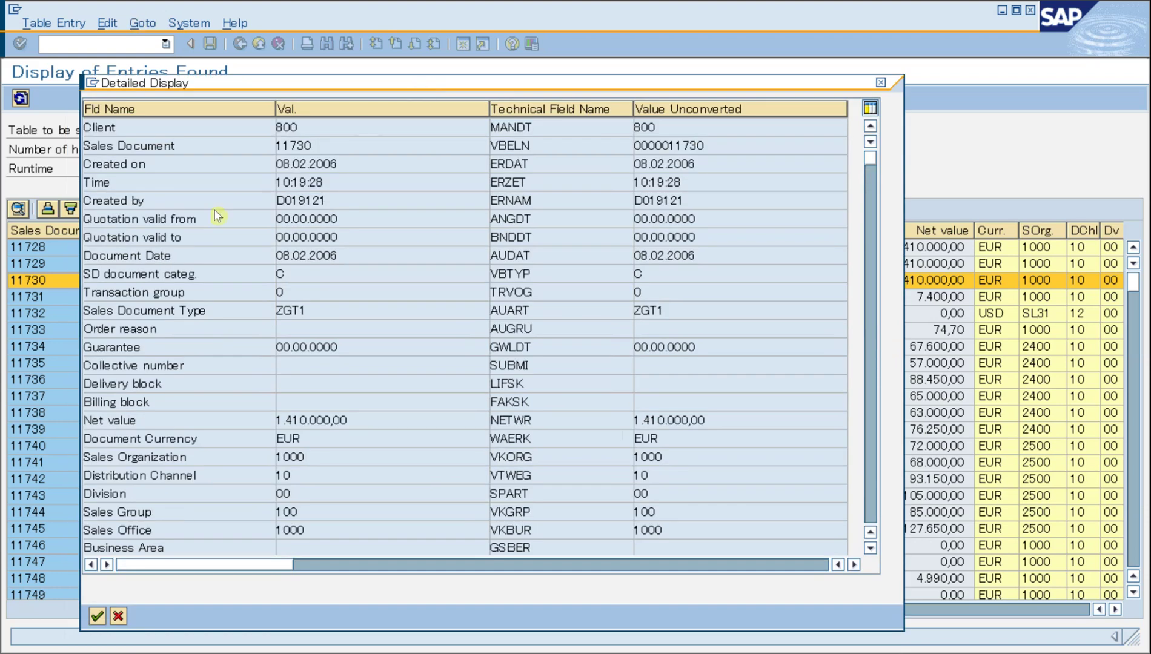
pyautogui.scroll(-5, 315, 248)
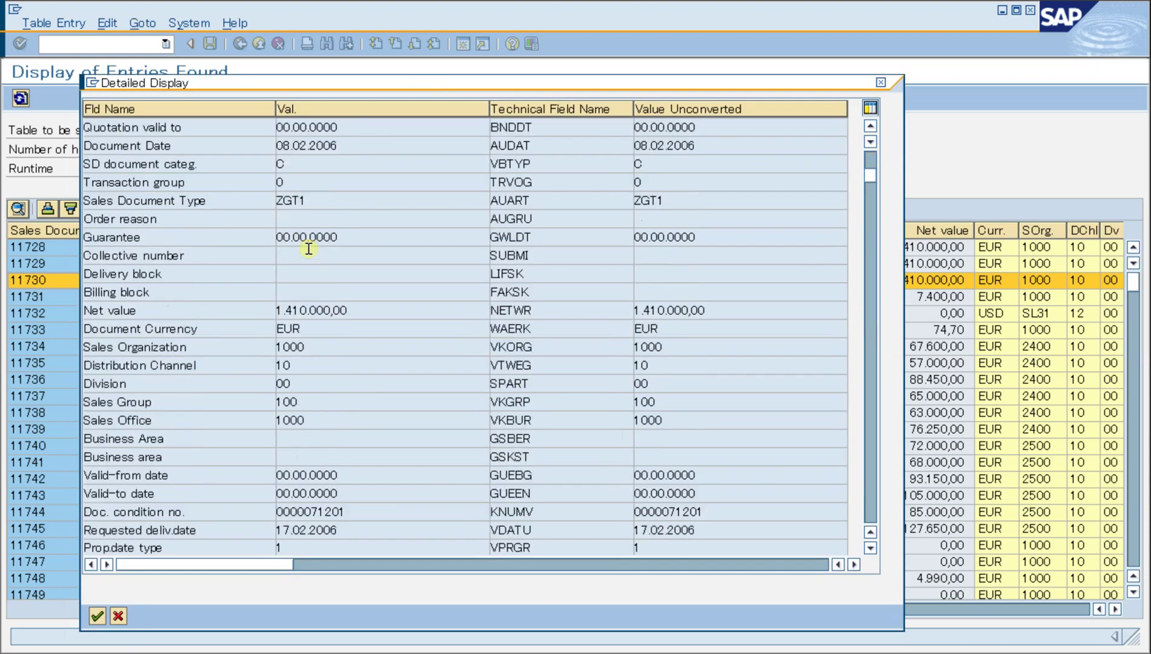
pyautogui.scroll(-7, 334, 258)
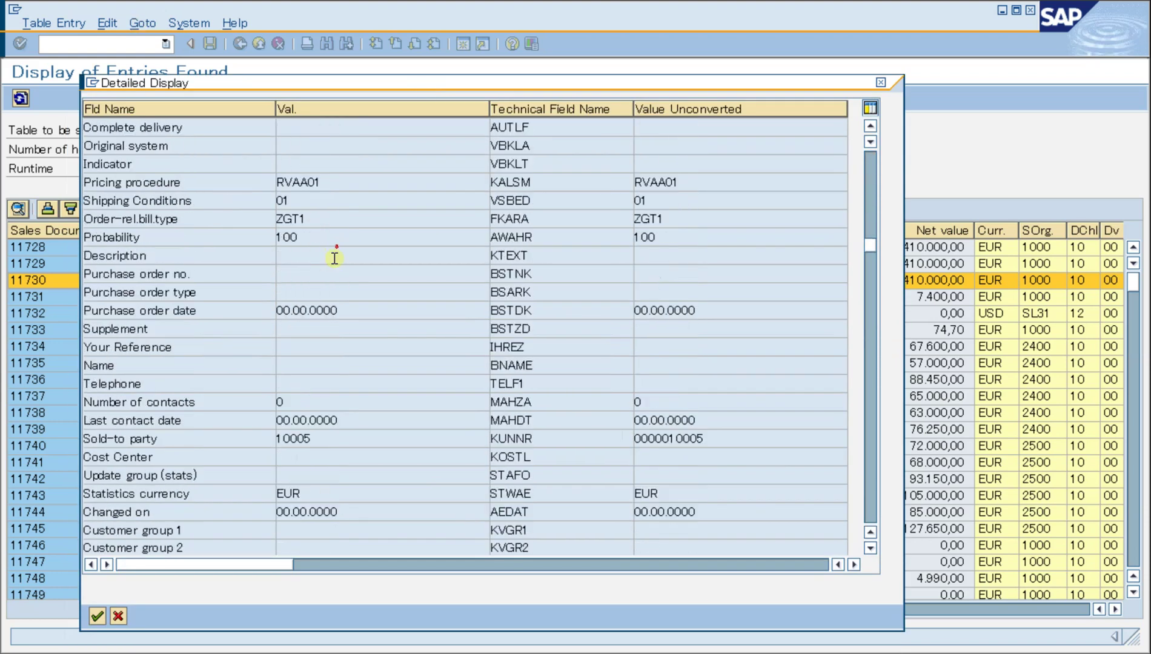
pyautogui.scroll(-16, 734, 243)
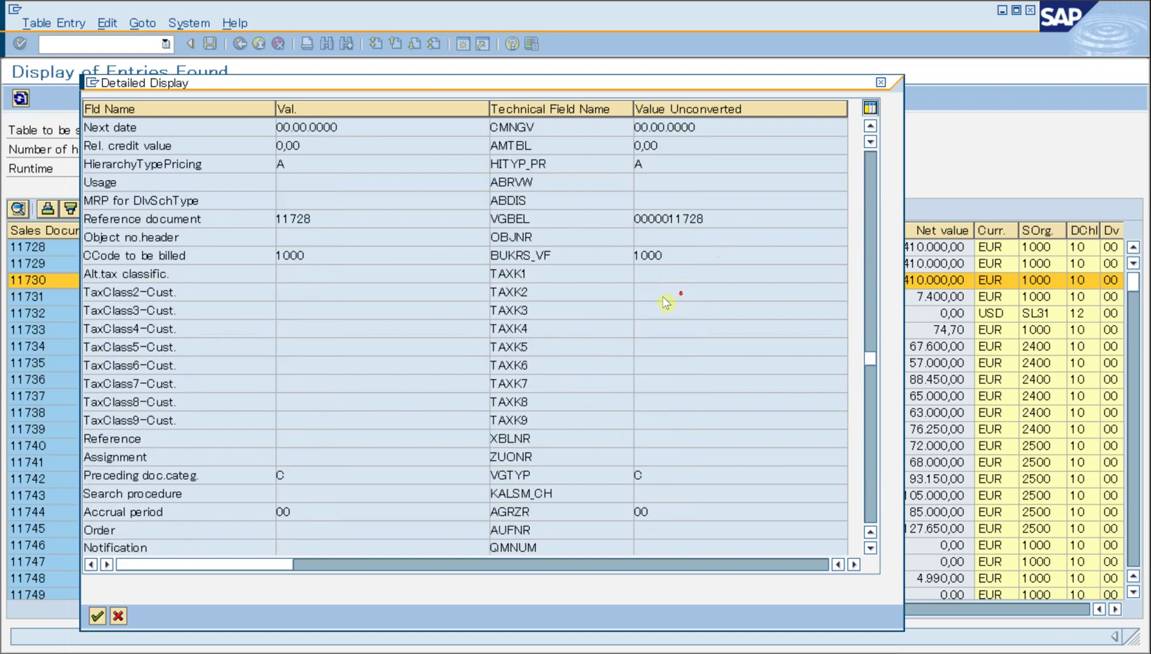
pyautogui.scroll(-9, 691, 353)
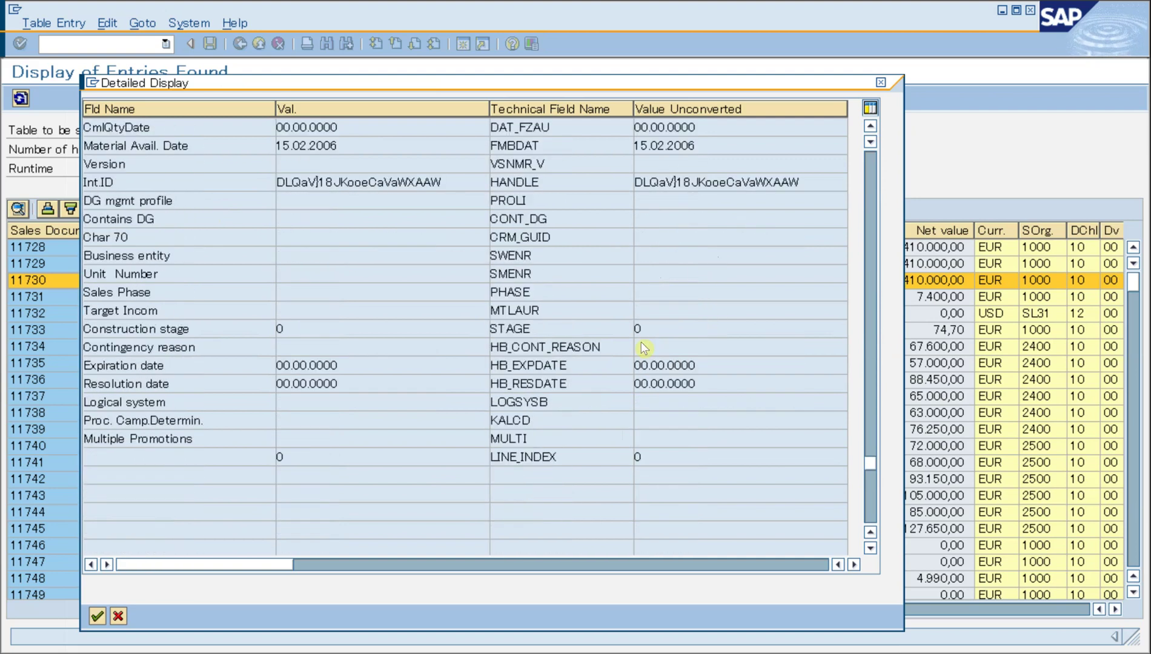
pyautogui.scroll(1, 633, 337)
pyautogui.scroll(11, 632, 341)
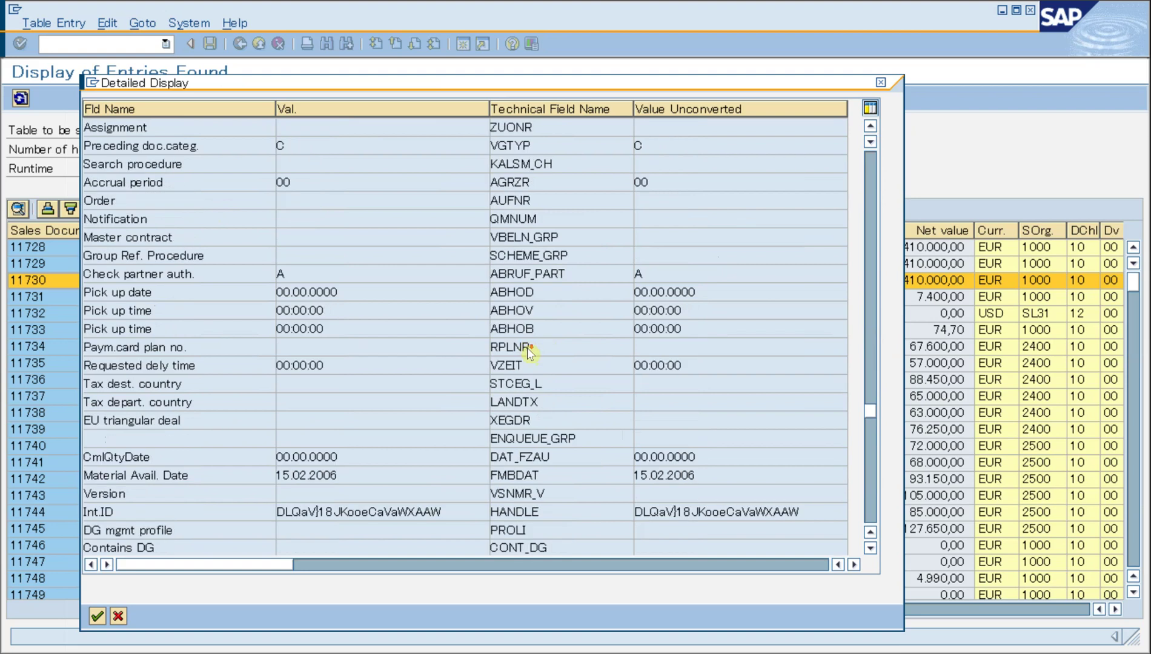
# - Review the field names, values and technical names in the third sales document's detailed display, reopen it once and close it
pyautogui.scroll(19, 359, 360)
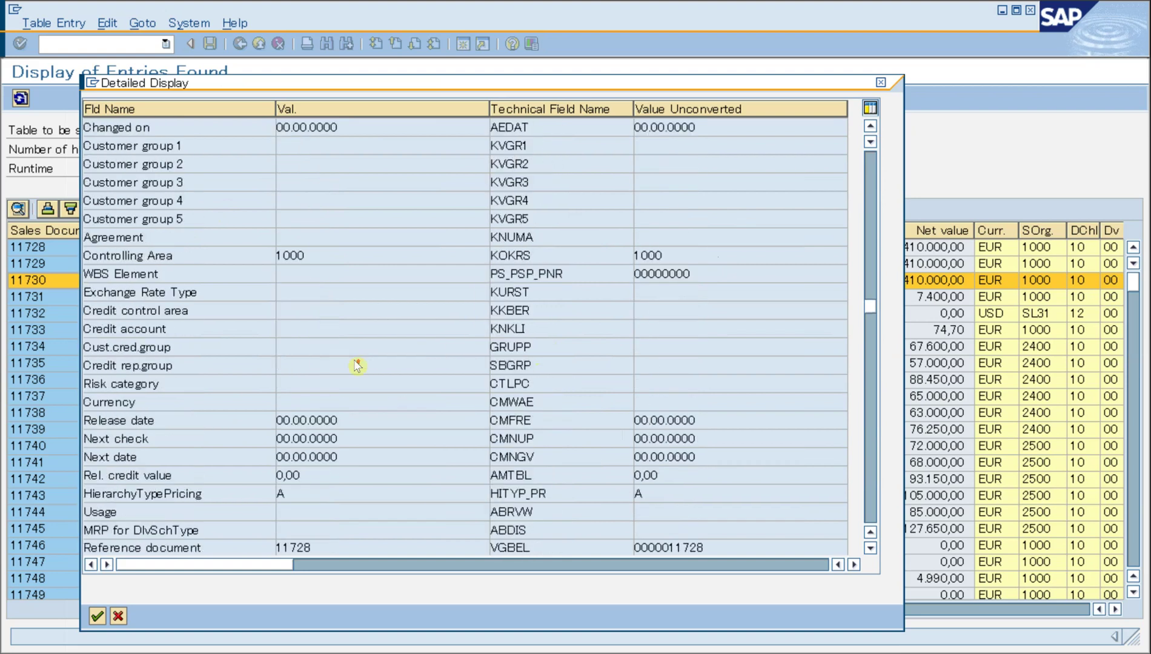
pyautogui.scroll(8, 370, 357)
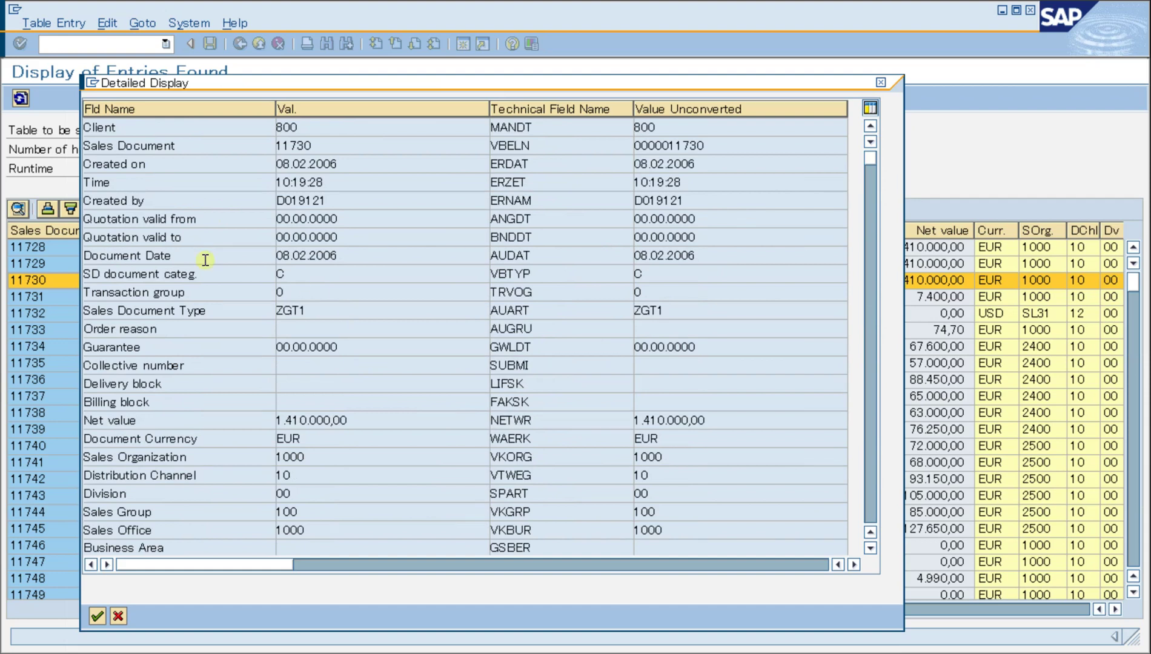
pyautogui.click(242, 219)
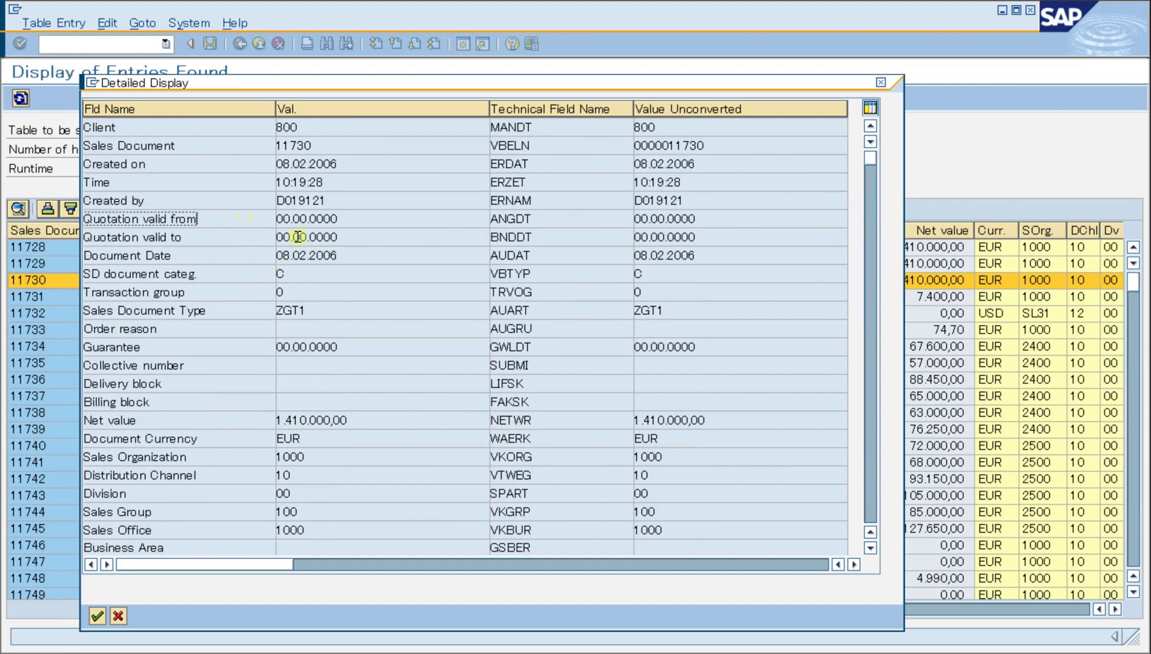
pyautogui.click(368, 239)
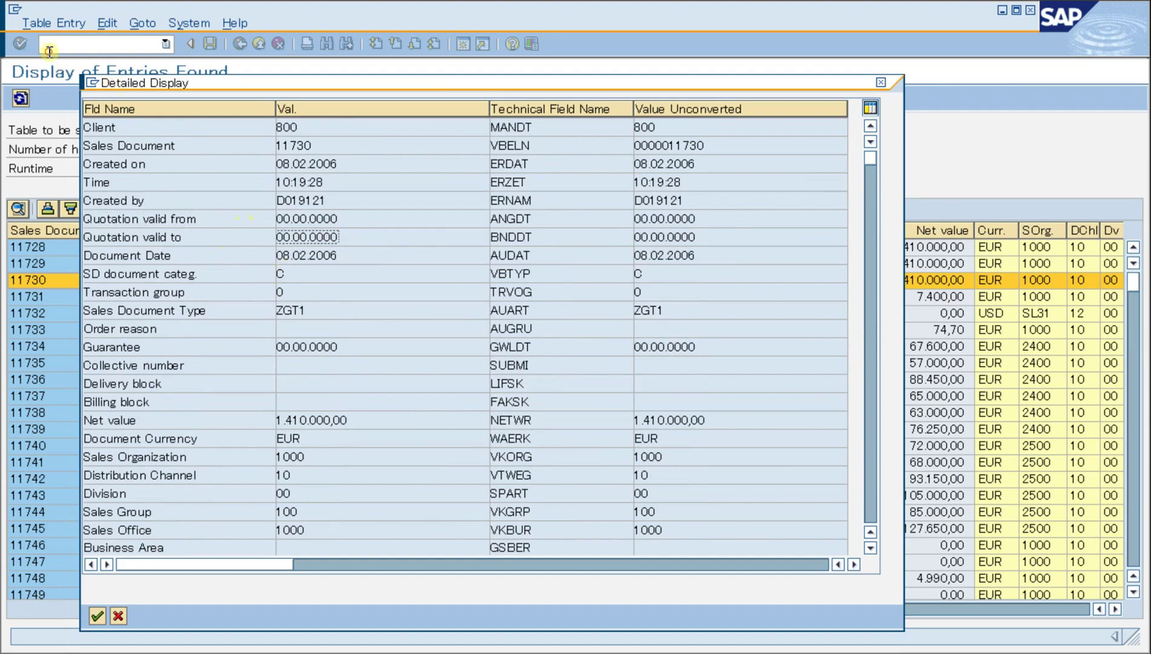
pyautogui.click(151, 146)
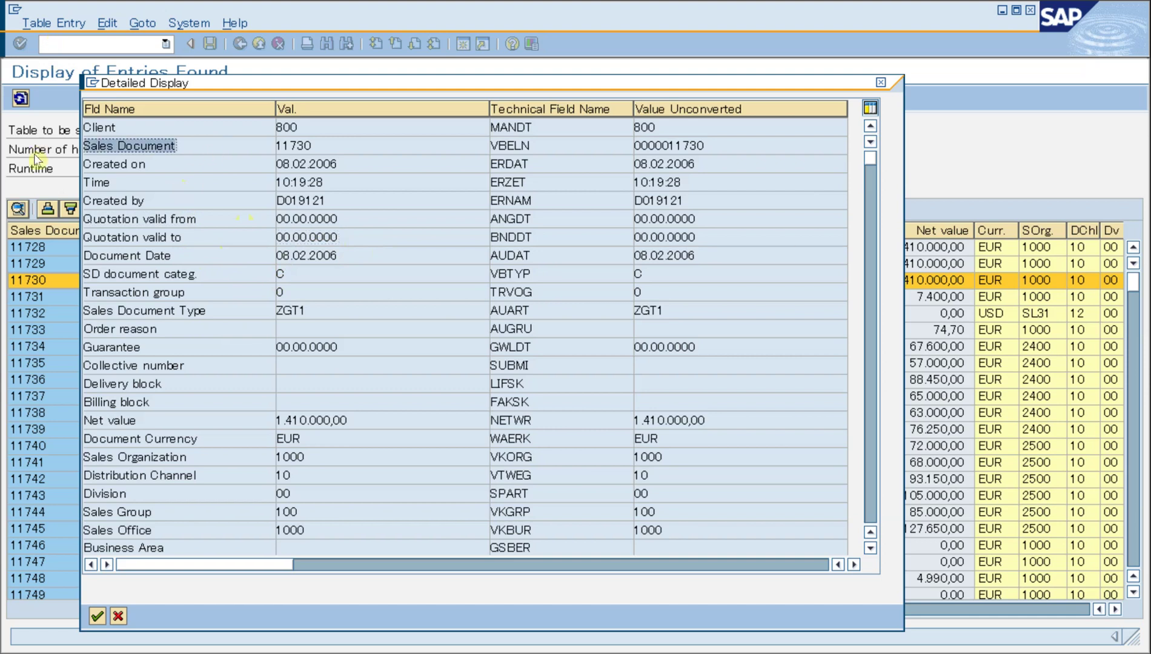
pyautogui.scroll(-6, 194, 315)
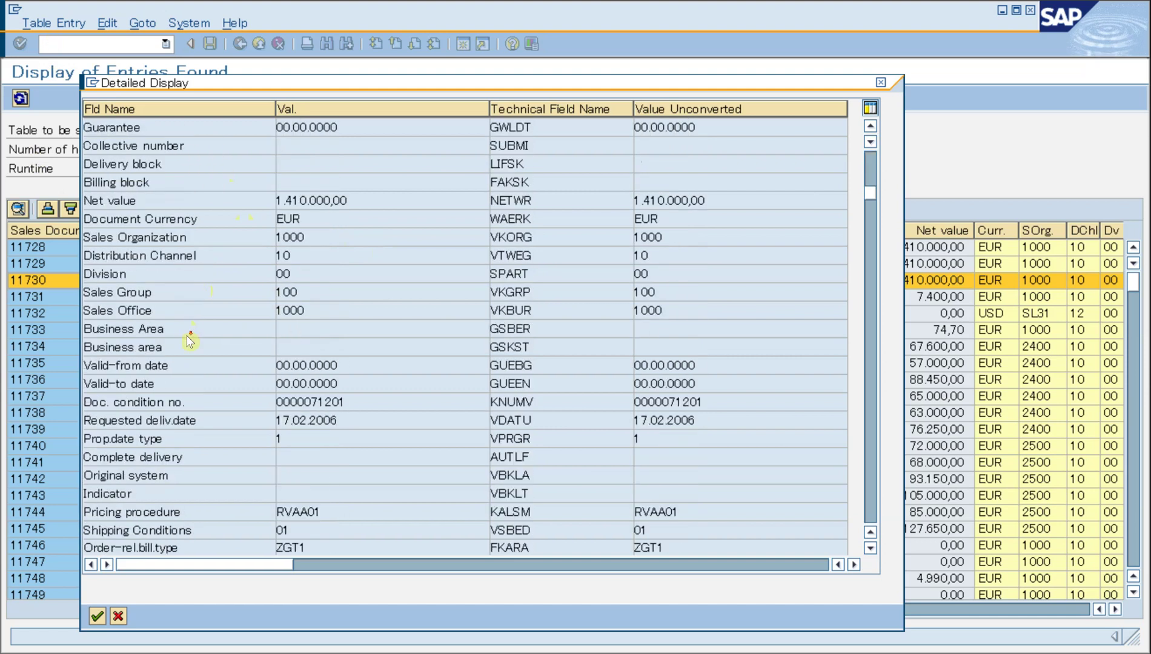
pyautogui.scroll(-20, 196, 353)
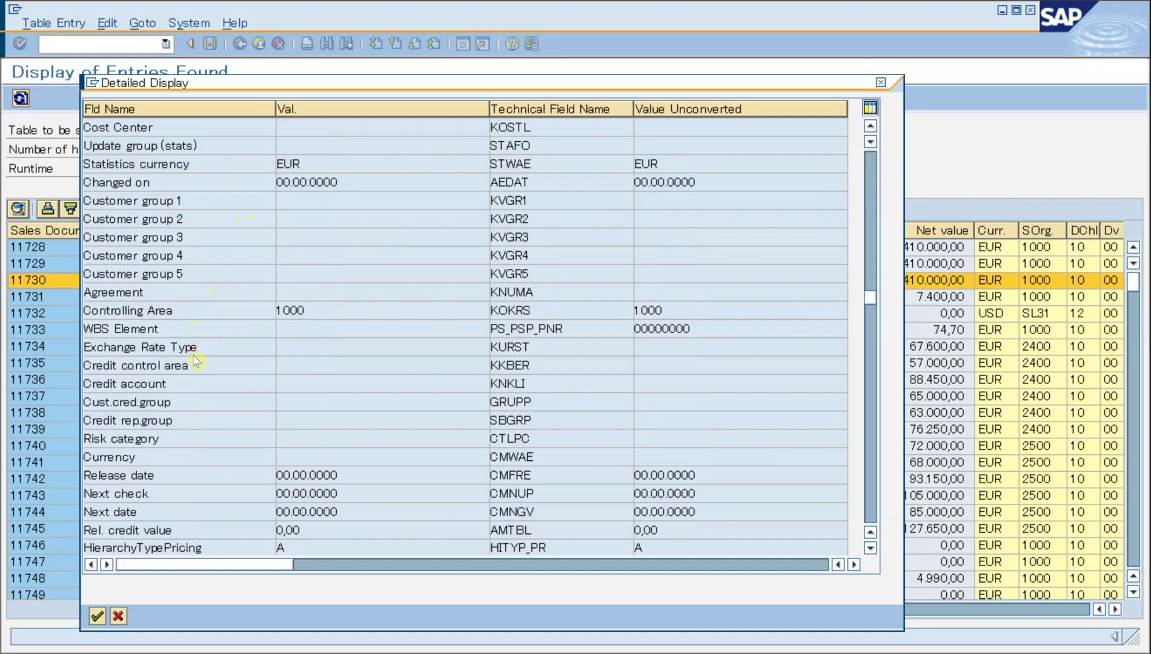
pyautogui.scroll(-12, 194, 358)
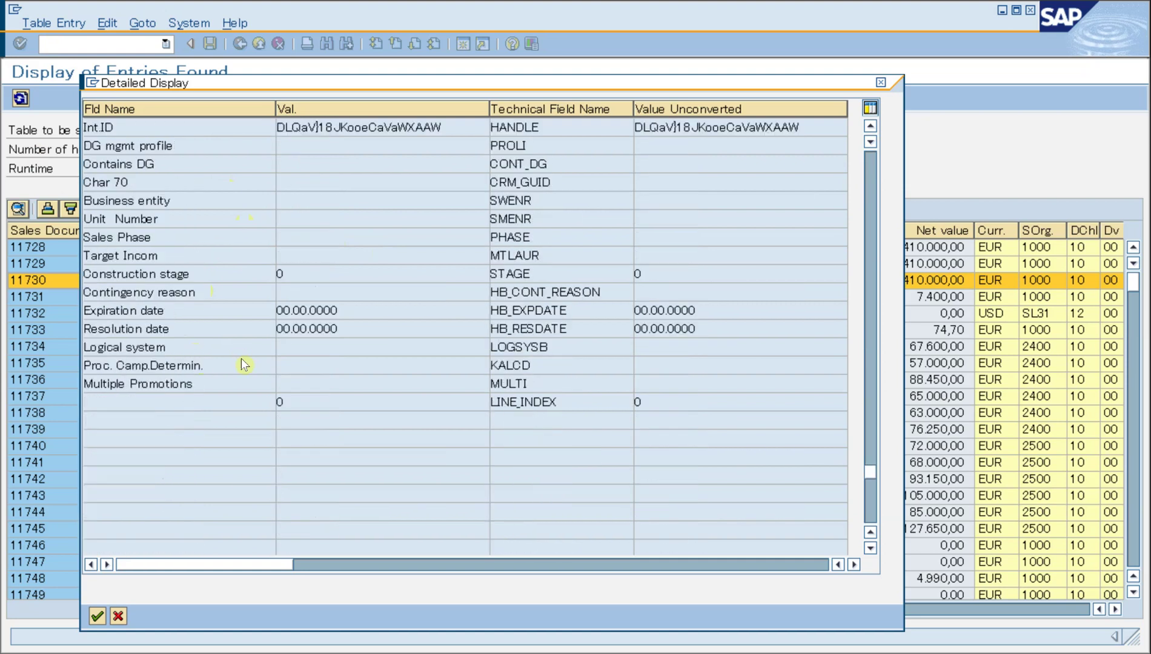
pyautogui.scroll(3, 946, 245)
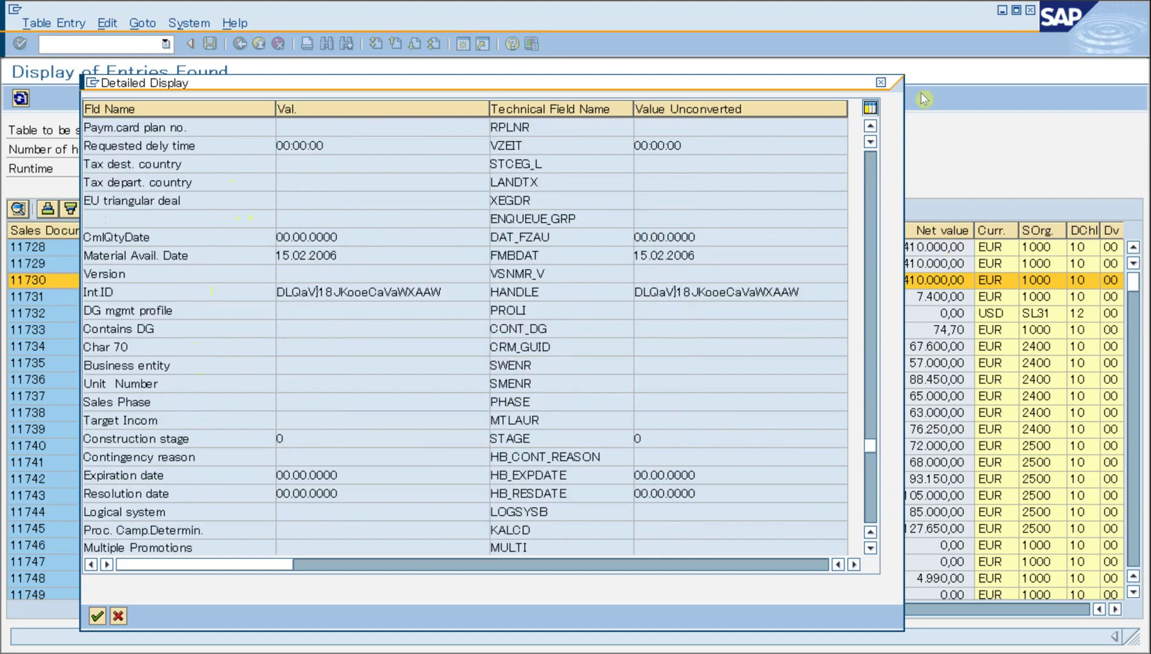
pyautogui.click(880, 81)
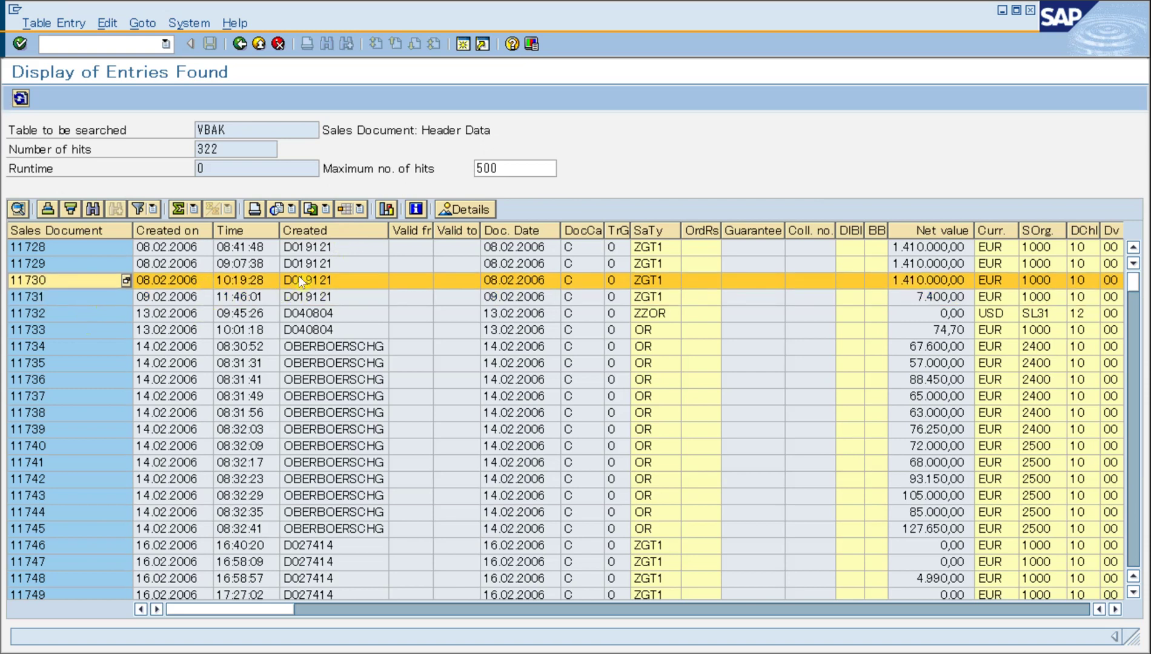
pyautogui.doubleClick(242, 280)
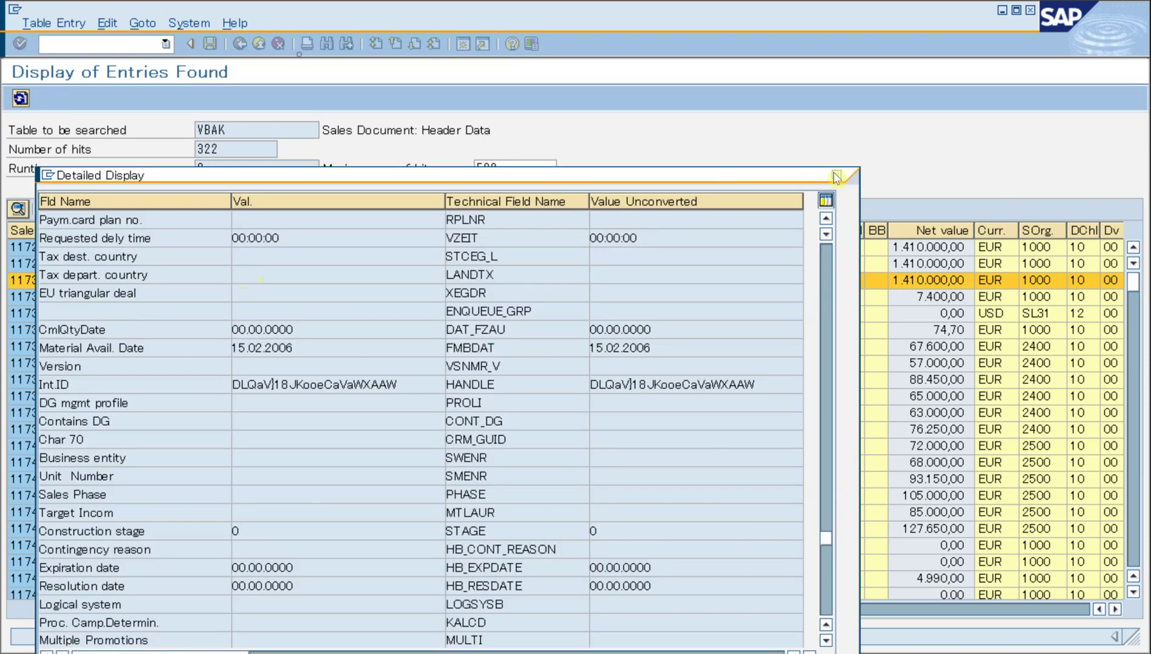
pyautogui.press('Escape')
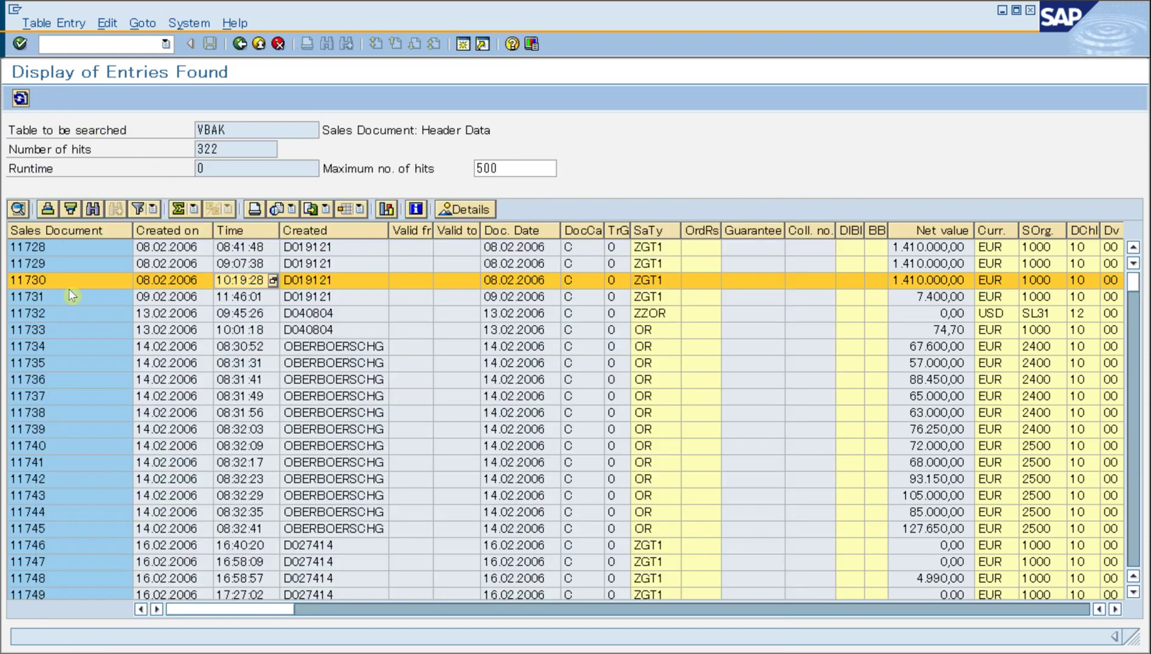
# - Open the compact details of the third sales document, narrow the Group description column, look through the cell contents and close the window
pyautogui.click(21, 99)
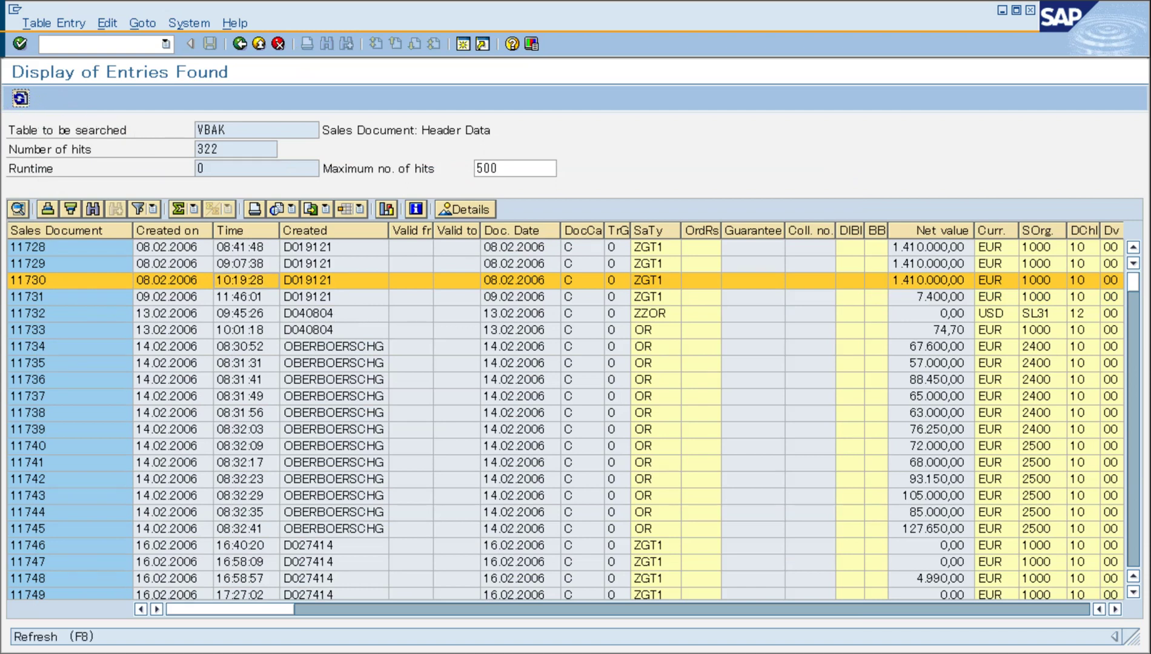
pyautogui.click(19, 209)
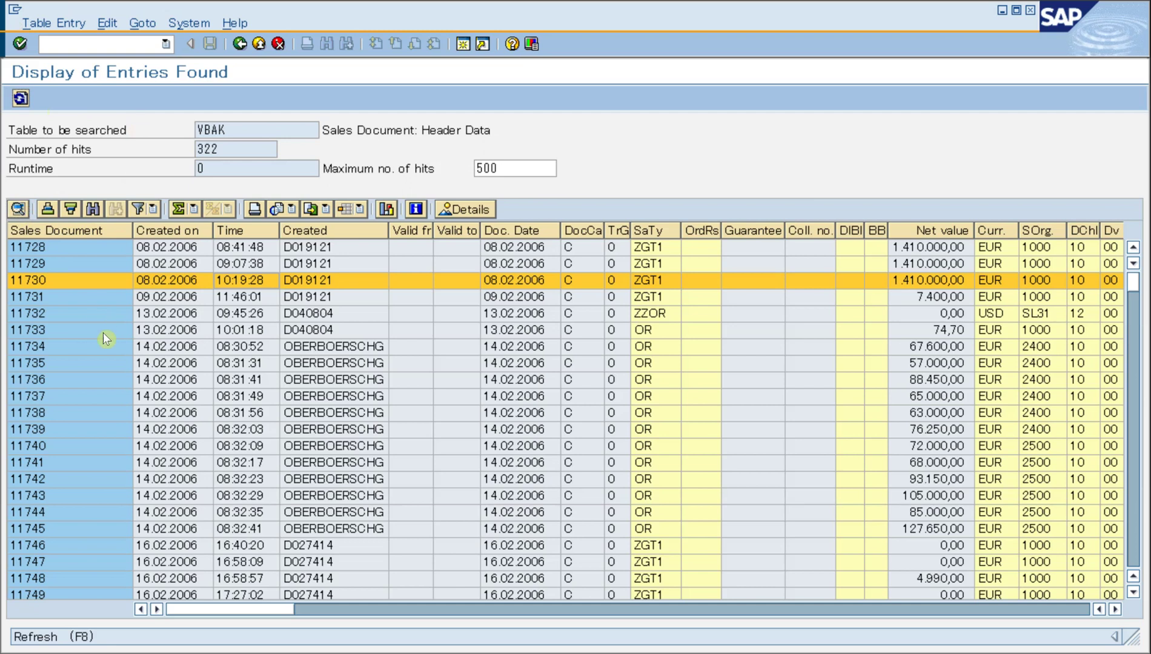
pyautogui.click(375, 327)
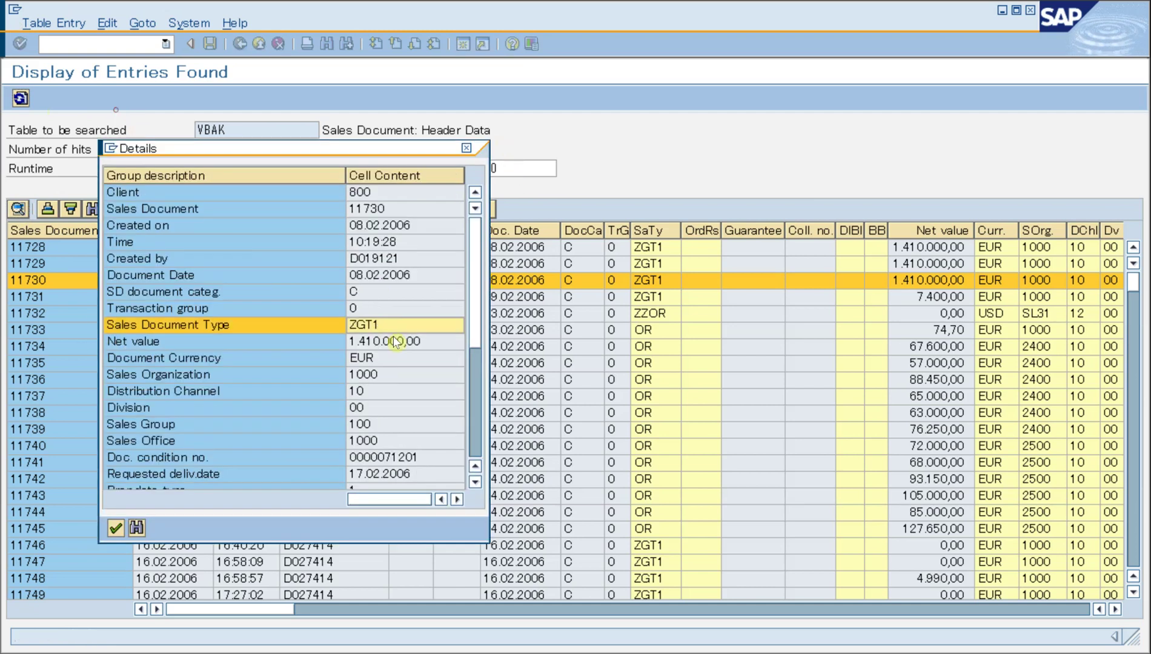
pyautogui.scroll(-5, 375, 333)
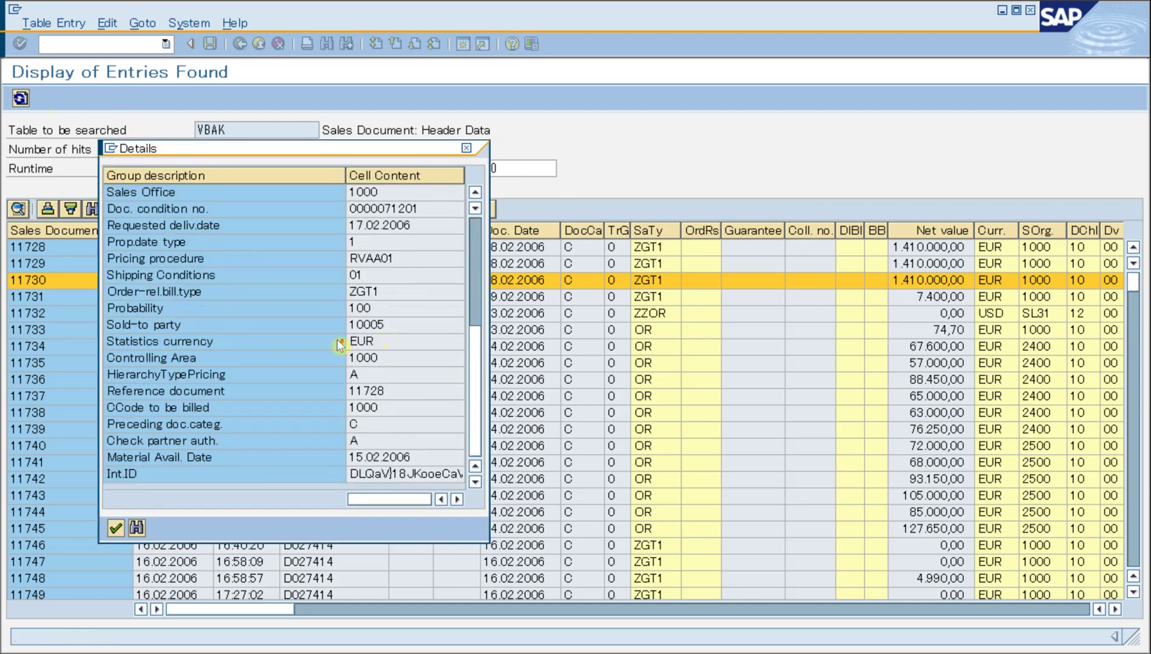
pyautogui.moveTo(346, 177); pyautogui.dragTo(276, 182)
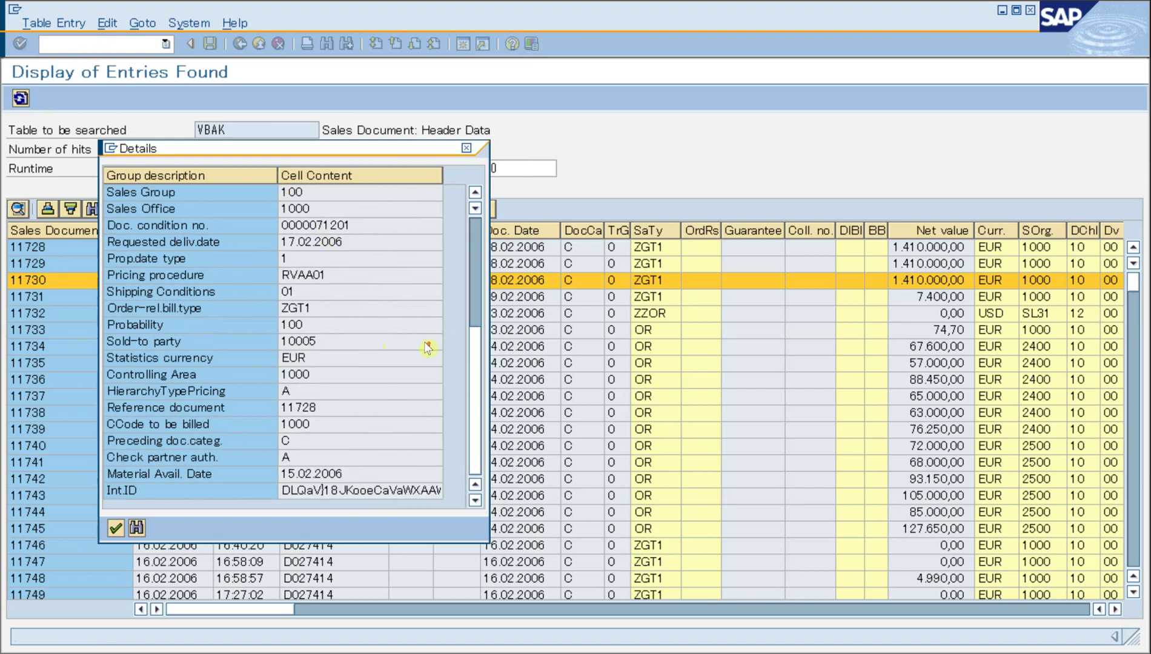
pyautogui.scroll(5, 425, 341)
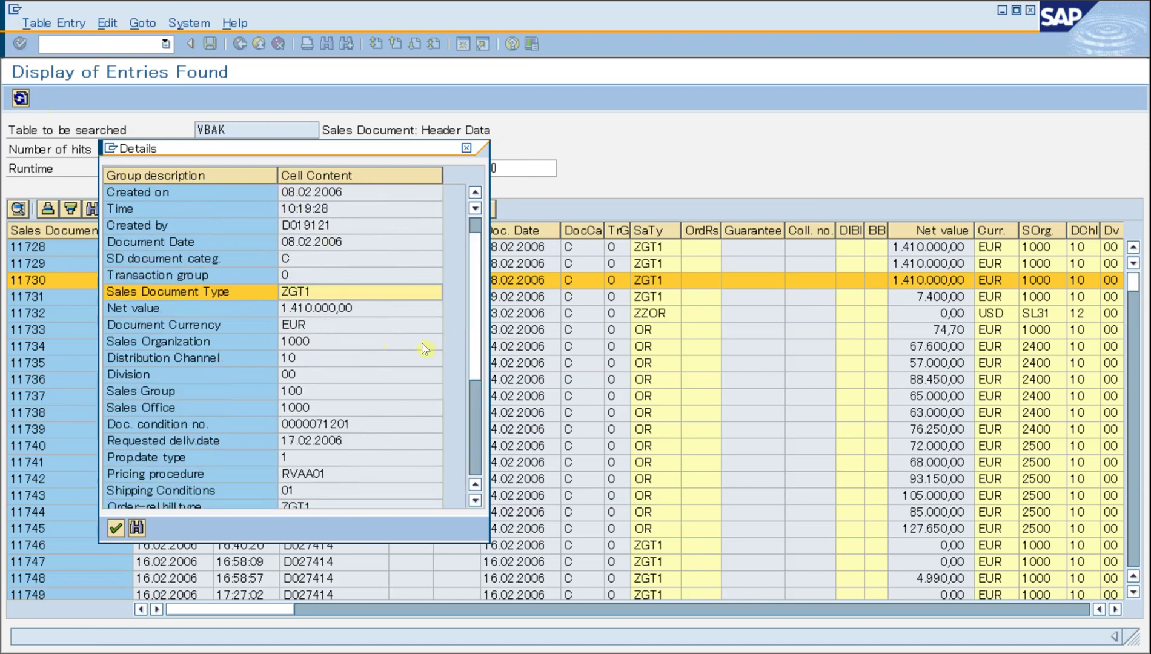
pyautogui.click(465, 149)
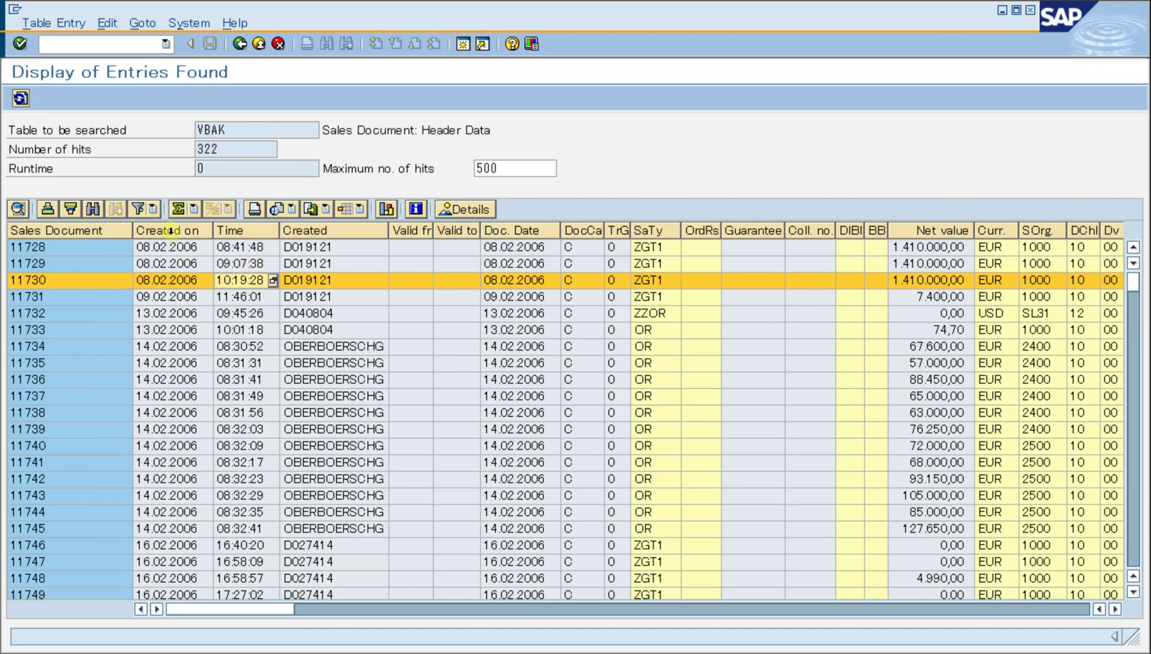
# - Sort the VBAK entries in descending order by the Created on, Time and Created by columns
pyautogui.click(103, 235)
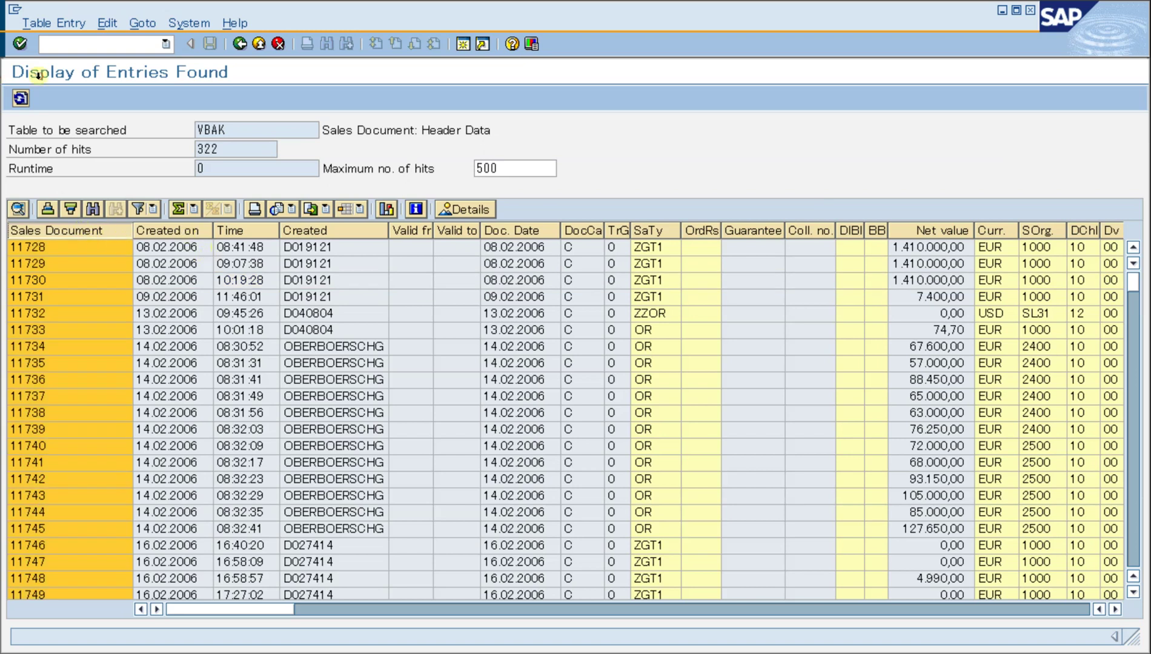
pyautogui.click(182, 233)
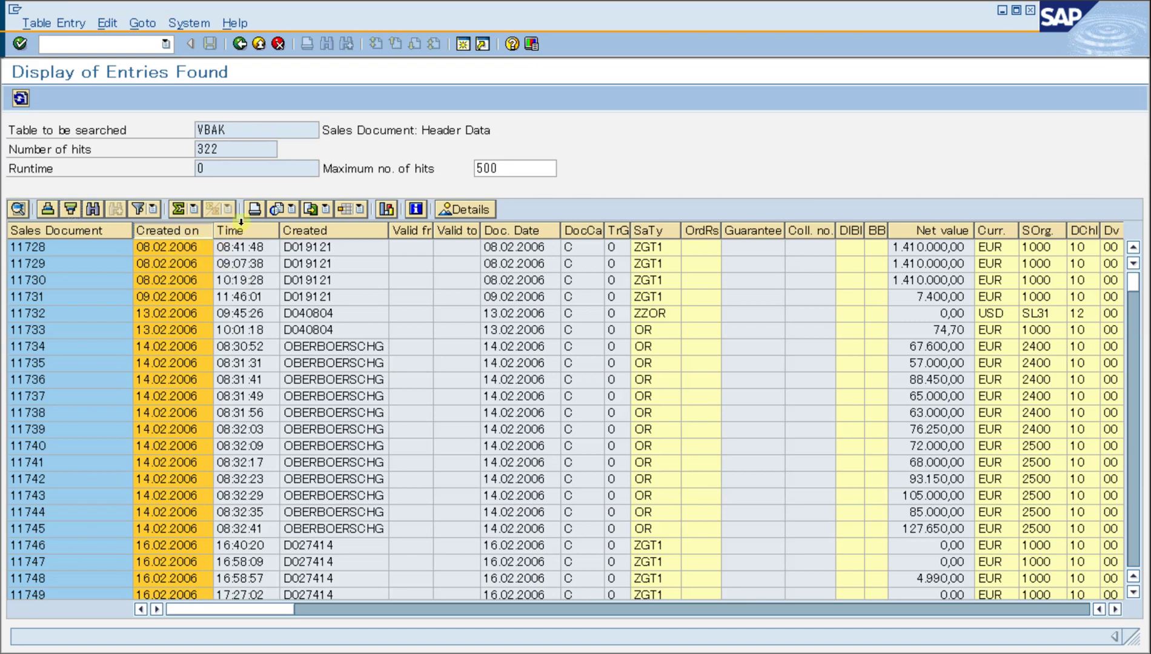
pyautogui.moveTo(239, 231); pyautogui.dragTo(294, 249)
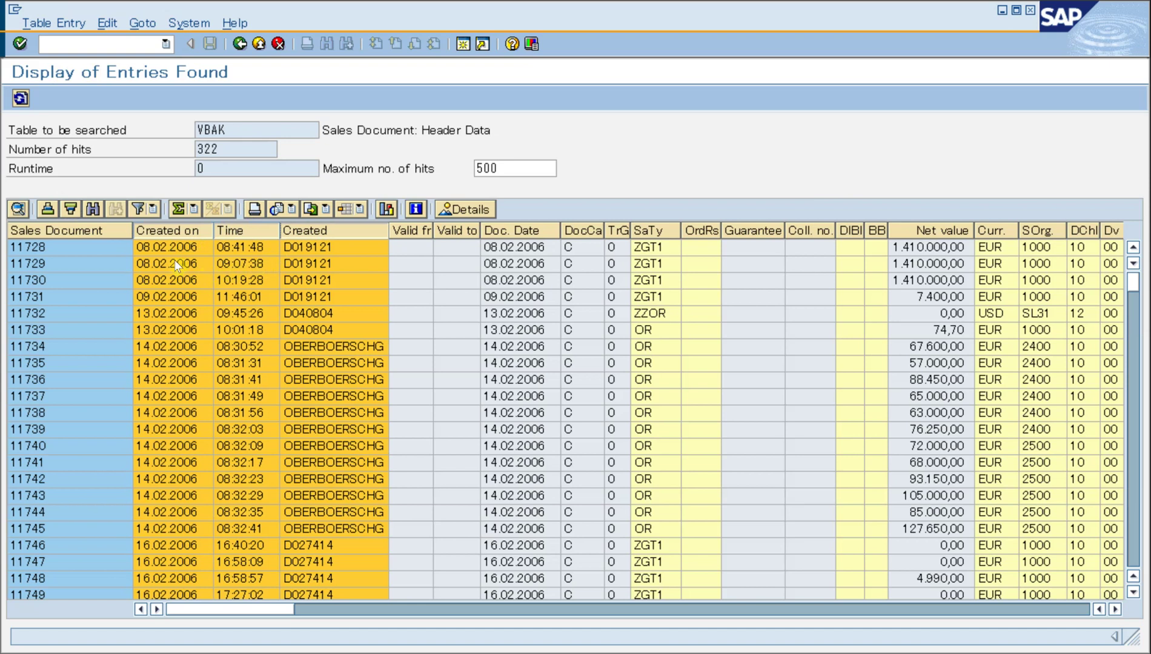
pyautogui.click(73, 208)
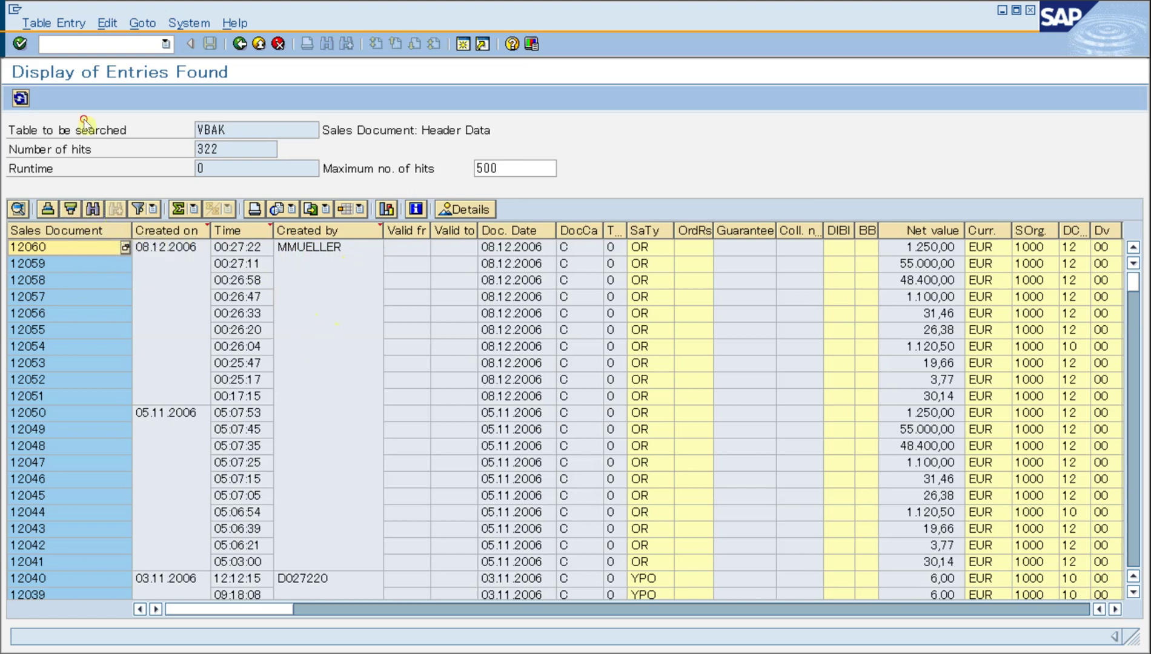
# - Search the Created on column for a sales document number and close the search window
pyautogui.click(146, 230)
pyautogui.click(96, 208)
pyautogui.moveTo(192, 212); pyautogui.dragTo(397, 105)
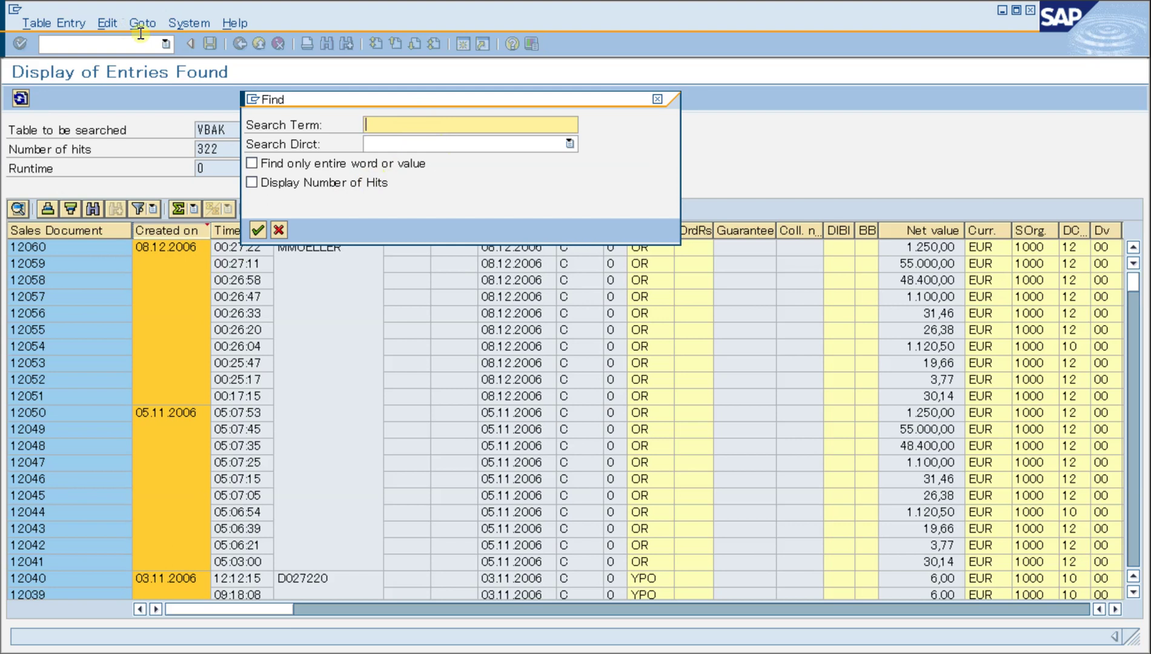
pyautogui.write('2045')
pyautogui.press('Return')
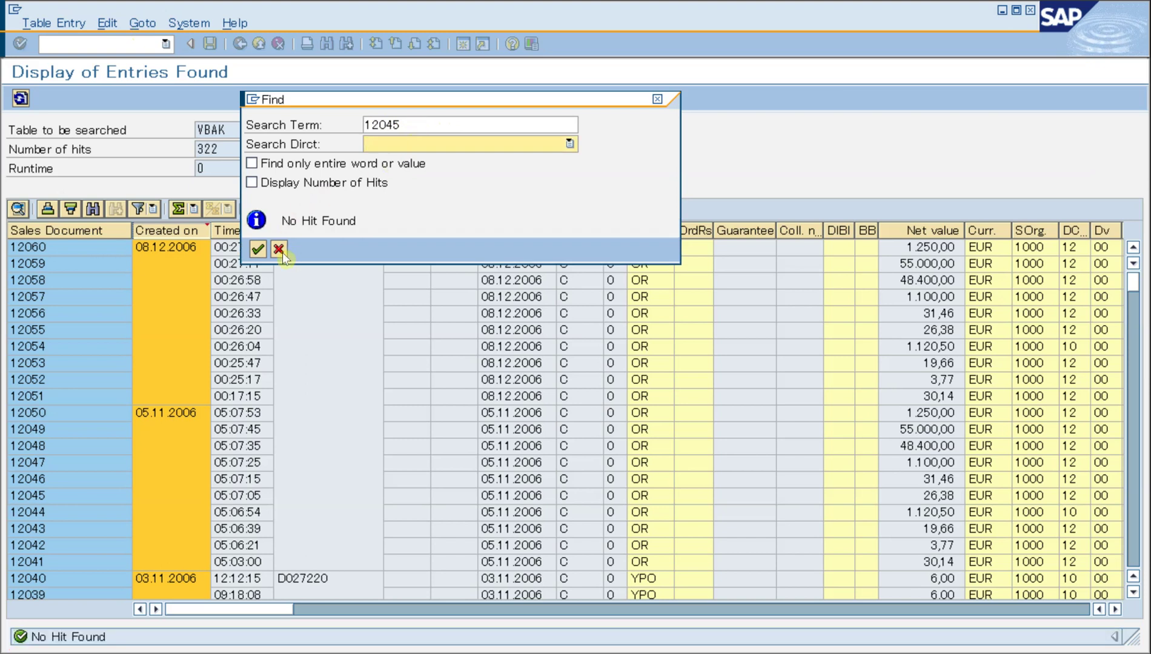
pyautogui.click(278, 249)
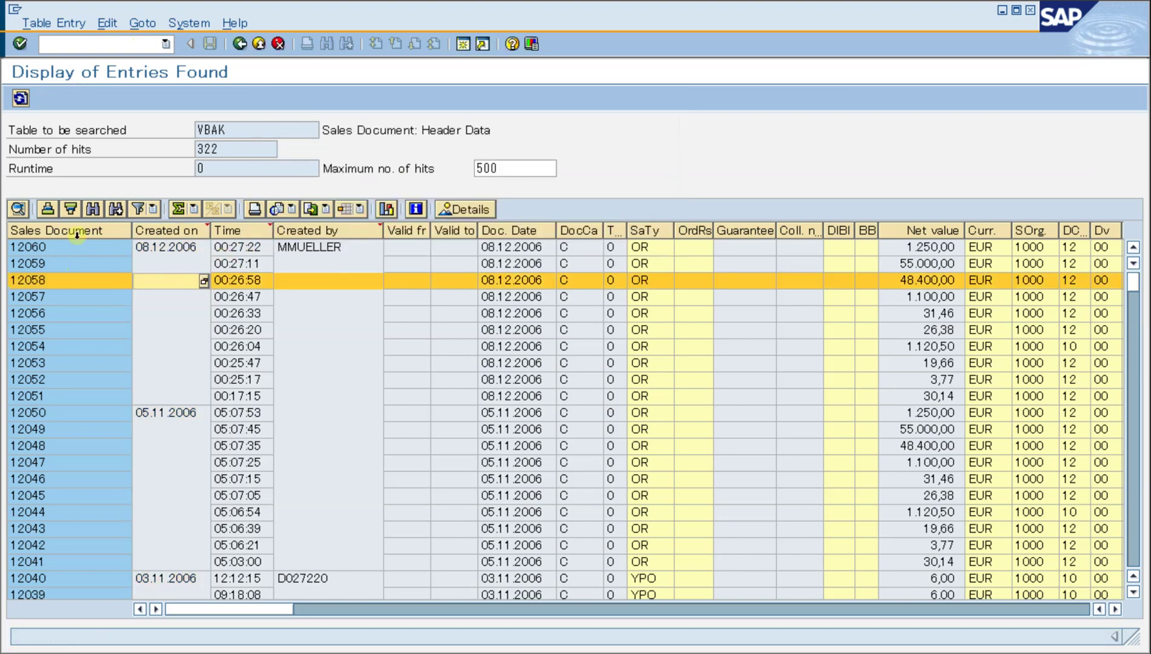
# - Search the list for the same sales document number without a column selected, close the search window and select the matching row
pyautogui.click(91, 209)
pyautogui.click(243, 231)
pyautogui.moveTo(242, 230); pyautogui.dragTo(157, 244)
pyautogui.press('BackSpace')
pyautogui.write('12045')
pyautogui.press('Return')
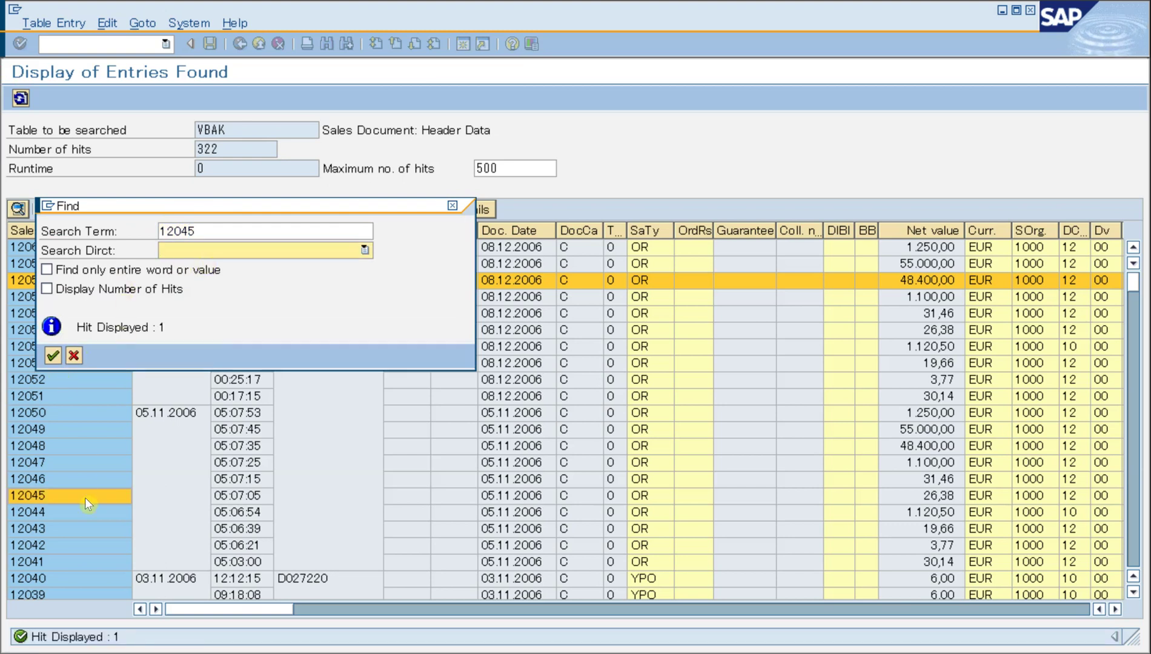
pyautogui.click(73, 356)
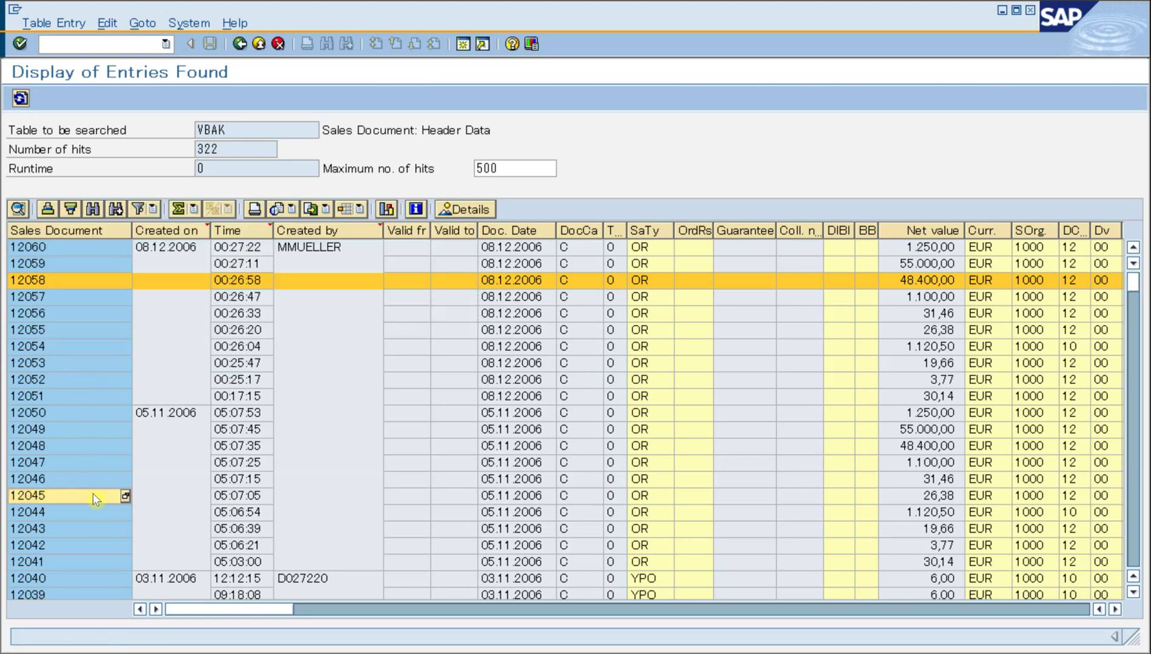
pyautogui.click(93, 494)
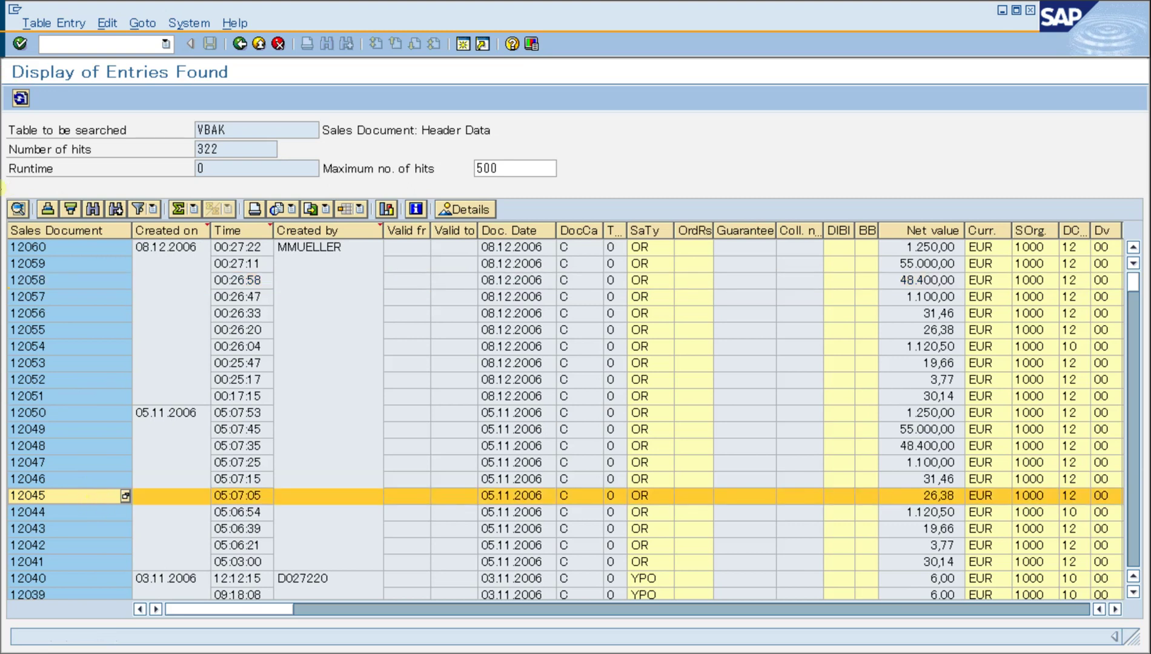
pyautogui.click(165, 498)
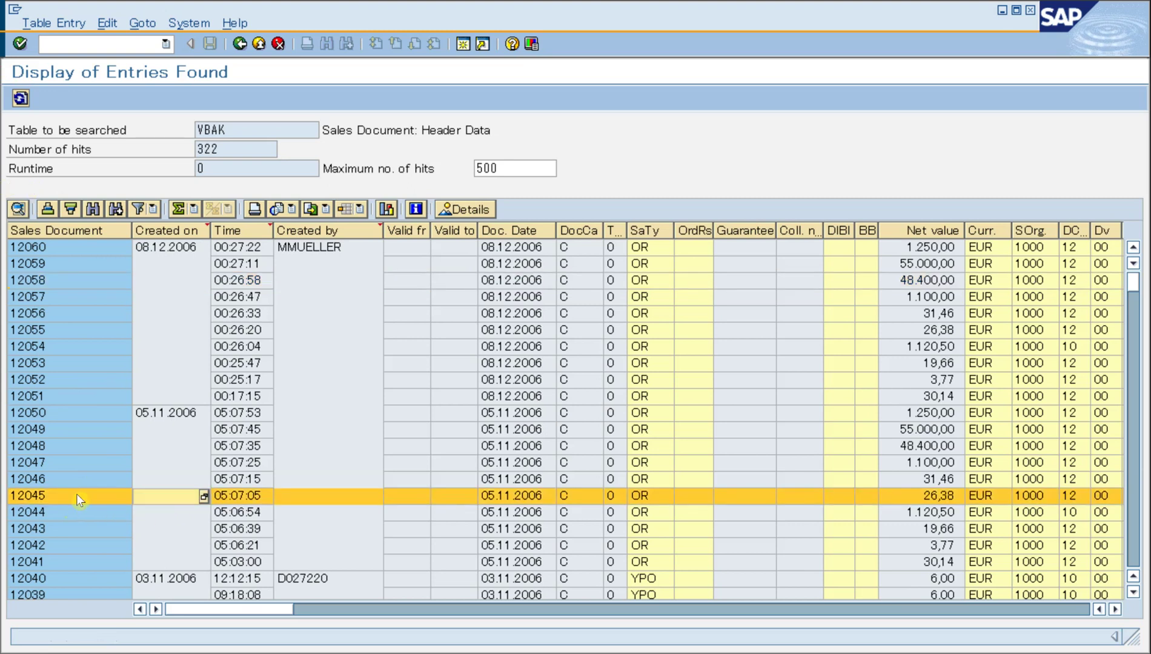
pyautogui.click(77, 494)
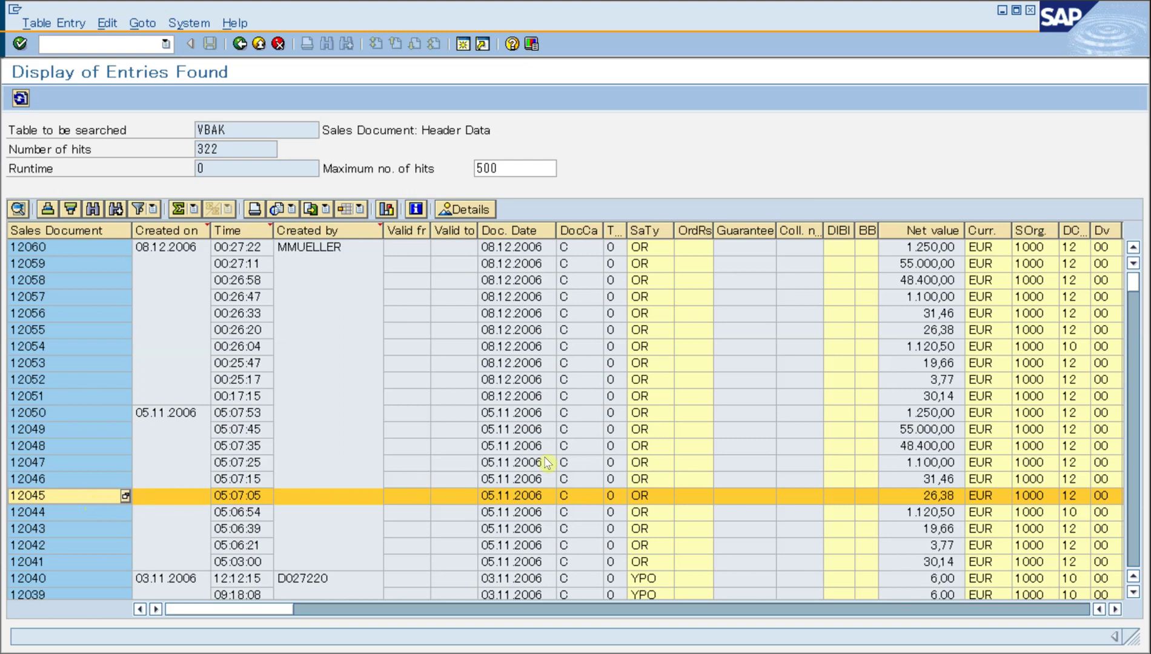
pyautogui.click(311, 519)
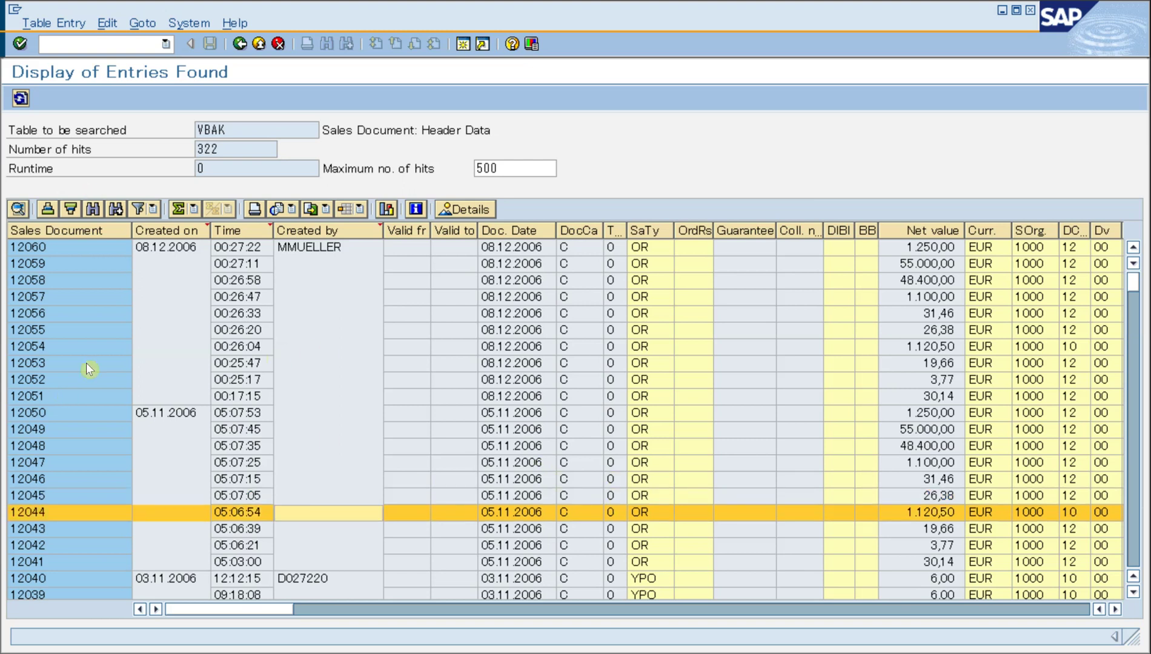
pyautogui.click(61, 230)
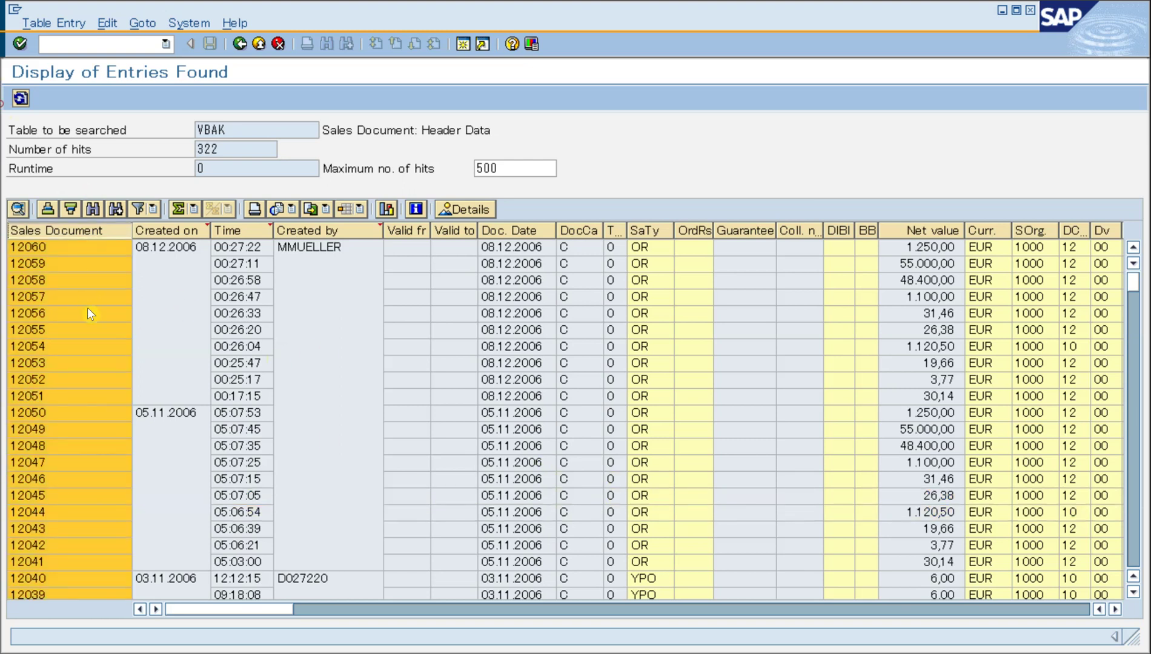
pyautogui.click(61, 297)
pyautogui.click(61, 467)
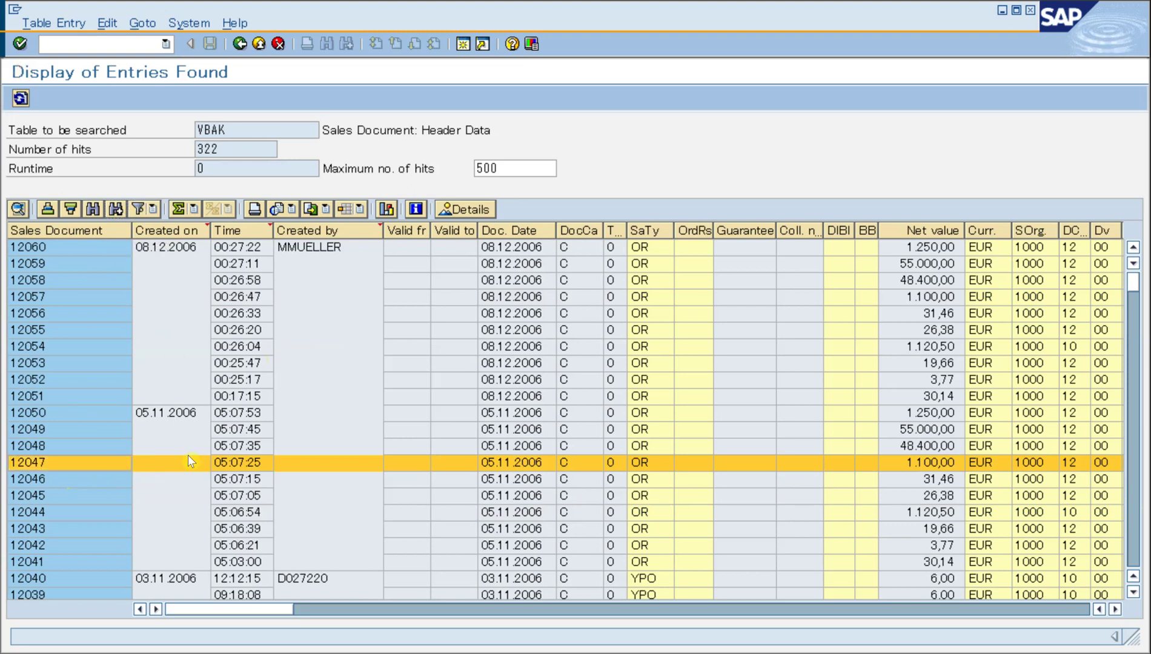
# - Define a filter for the list with Created on, Created by and Delivery block as the filter criteria
pyautogui.click(138, 209)
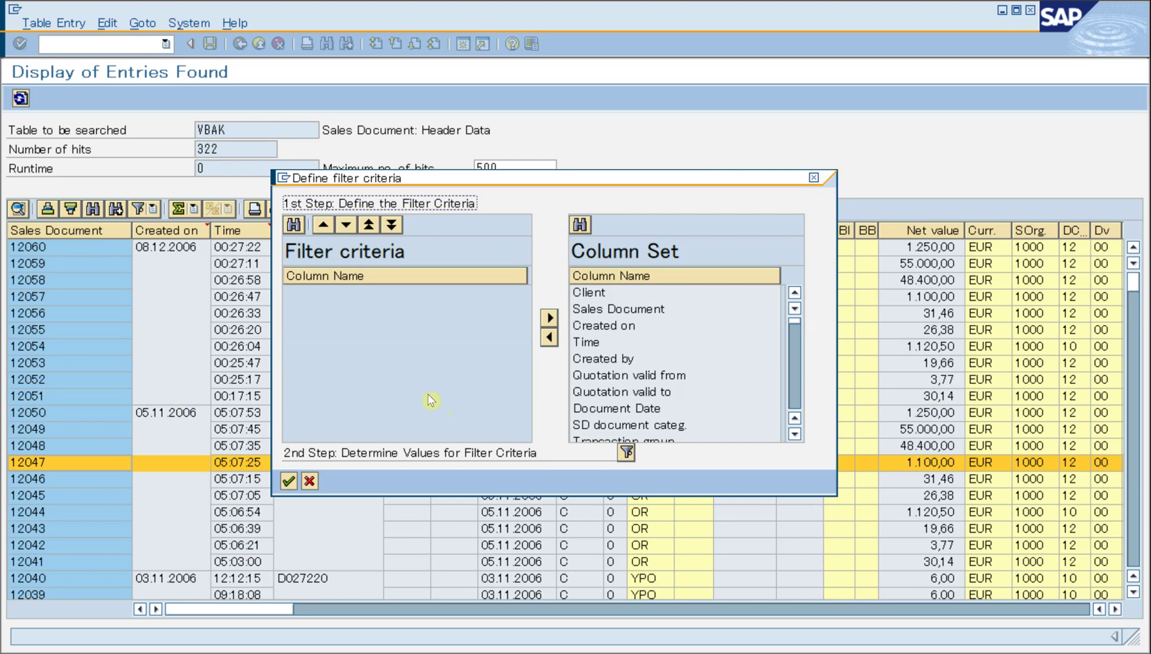
pyautogui.click(595, 328)
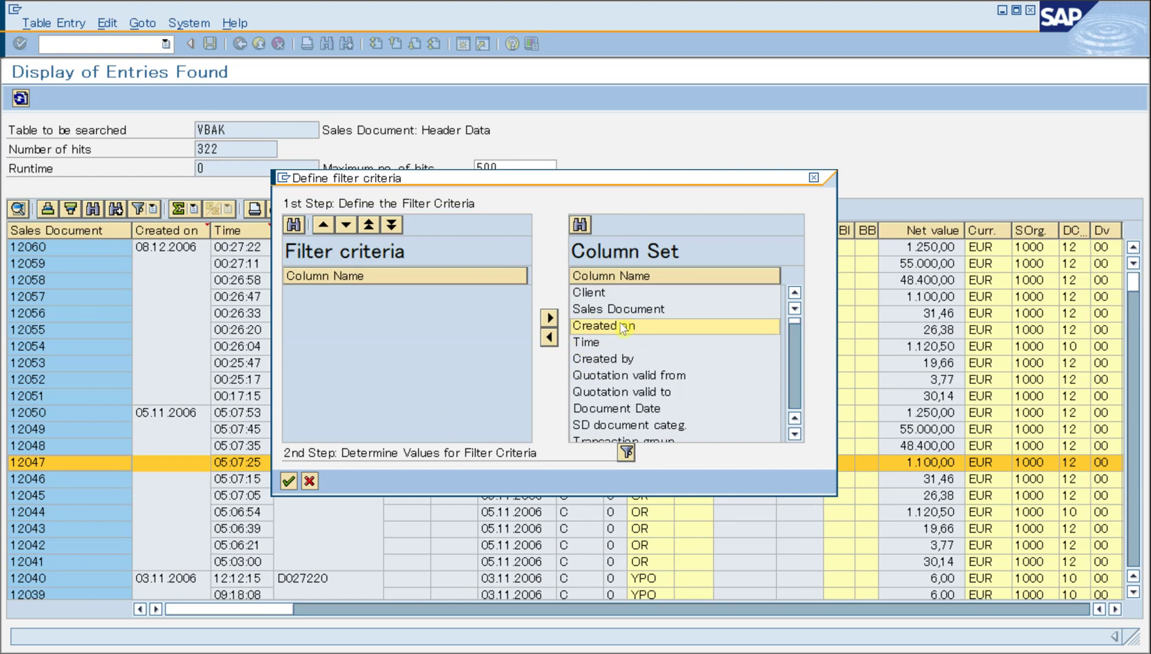
pyautogui.keyDown('ctrl'); pyautogui.click(612, 362); pyautogui.keyUp('ctrl')
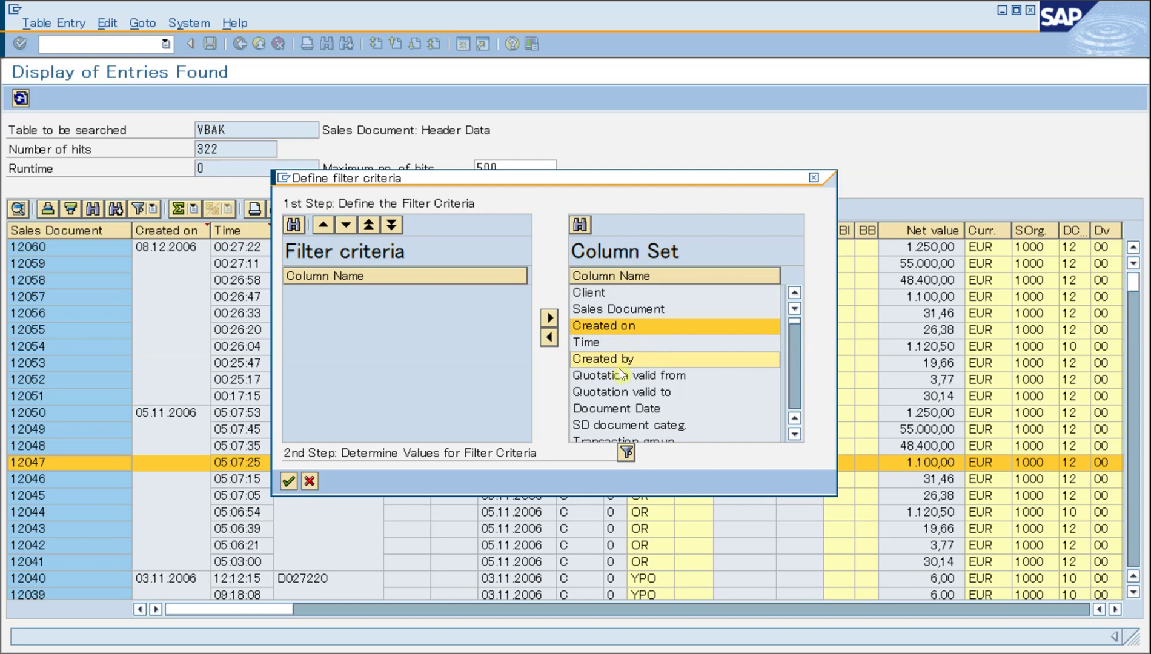
pyautogui.scroll(-2, 620, 368)
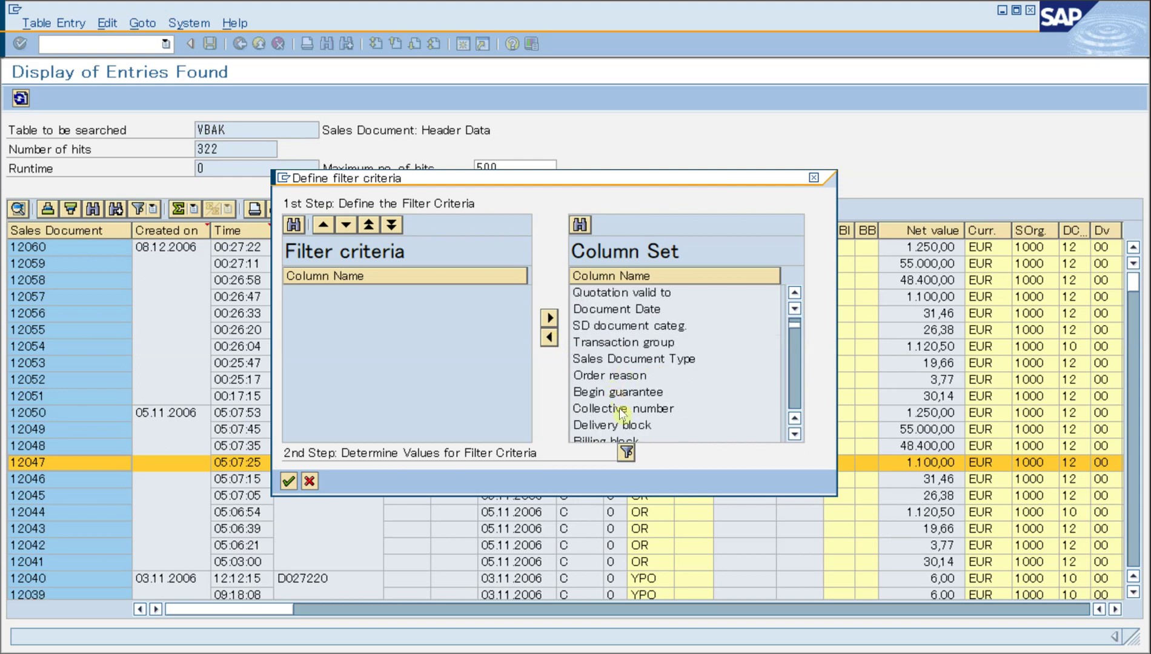
pyautogui.click(616, 426)
pyautogui.click(549, 338)
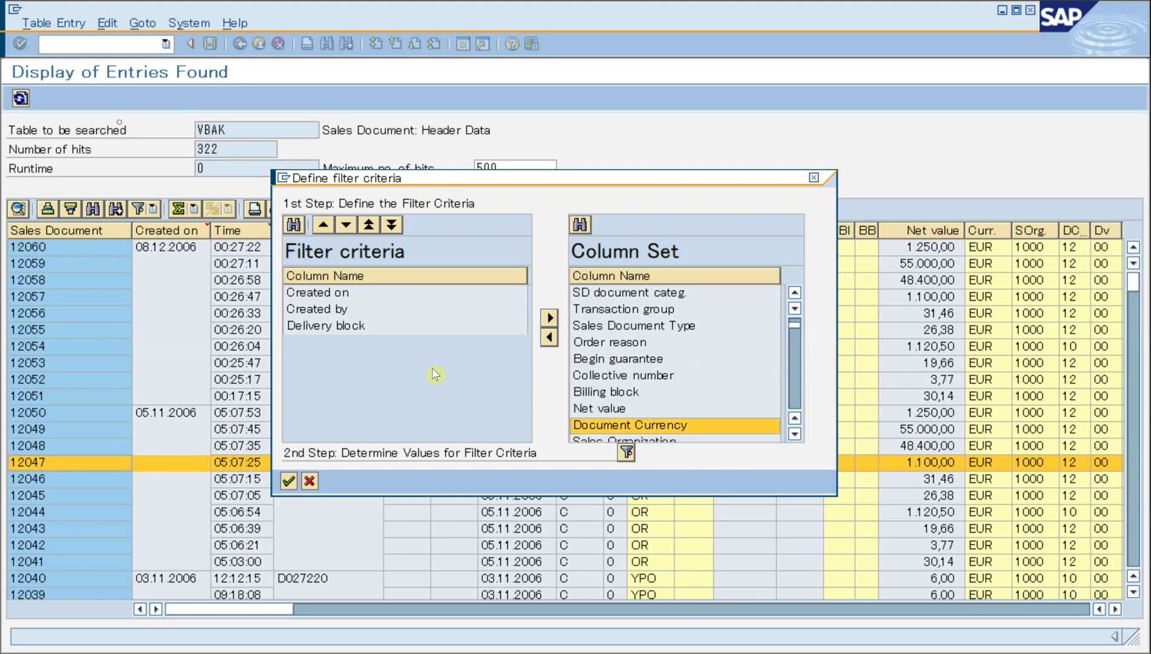
# - Pick 19.10.2006 as the start and 27.03.2006 as the end of the Created on filter range from the value lists
pyautogui.click(627, 452)
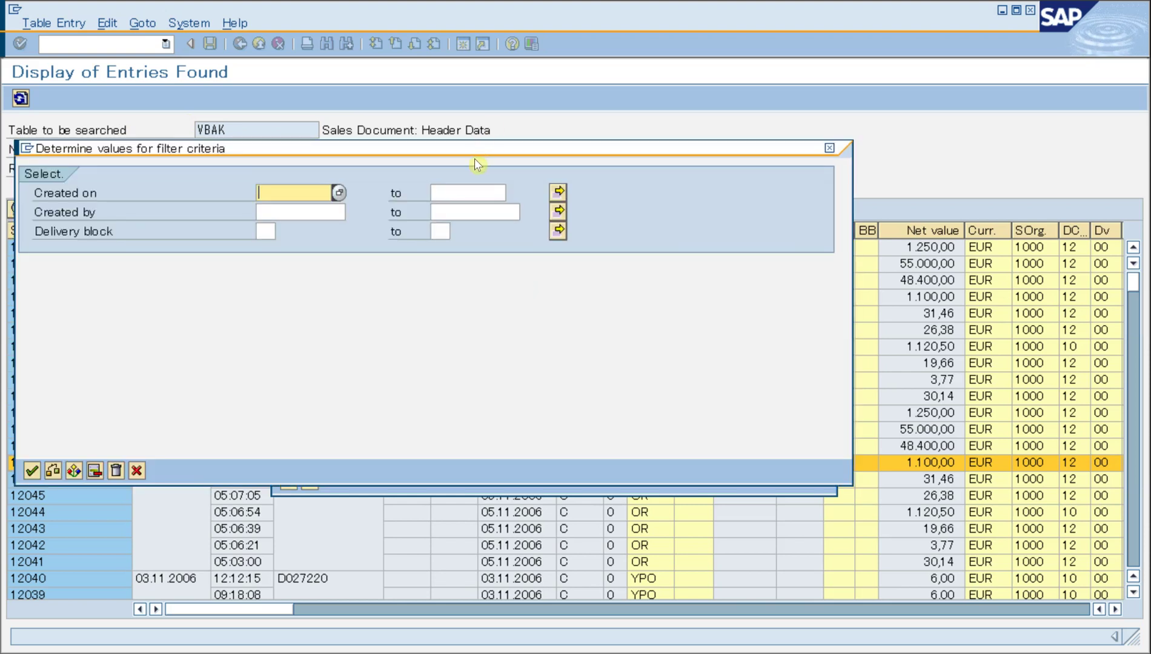
pyautogui.click(337, 193)
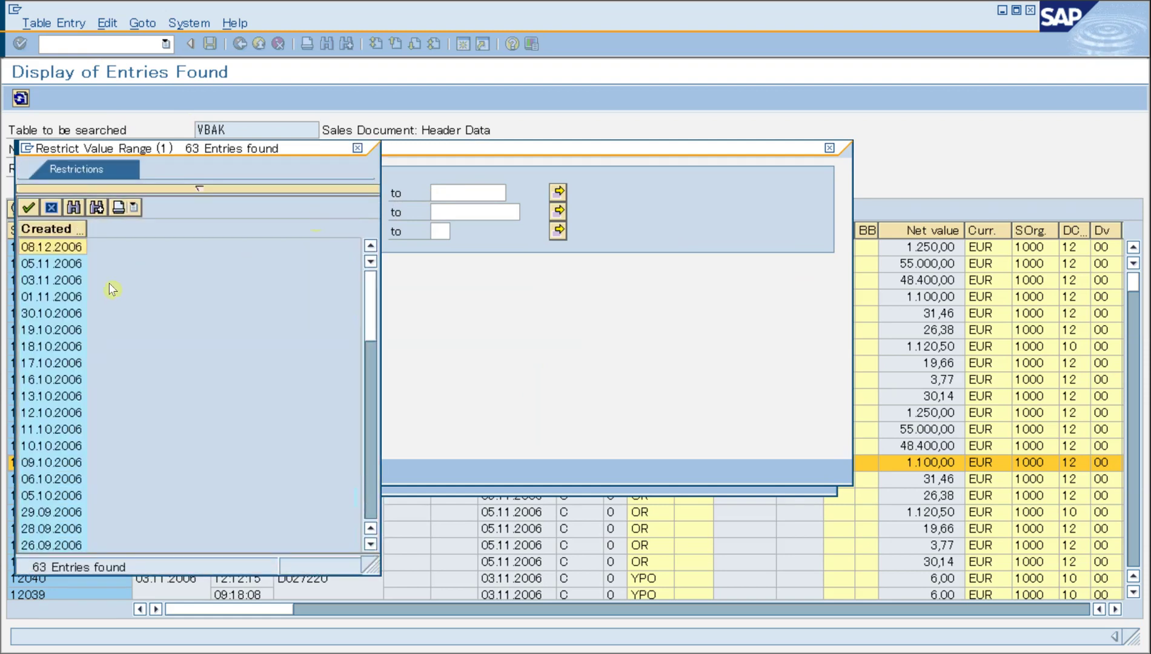
pyautogui.click(61, 313)
pyautogui.click(66, 329)
pyautogui.press('Return')
pyautogui.press('Tab')
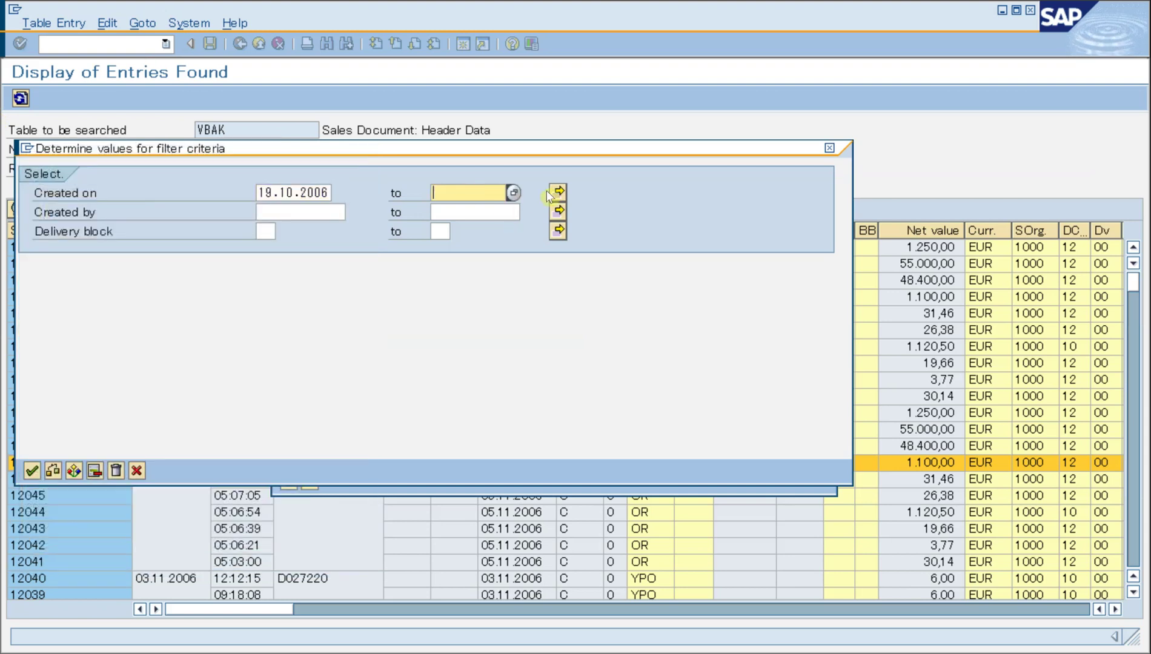
pyautogui.click(514, 192)
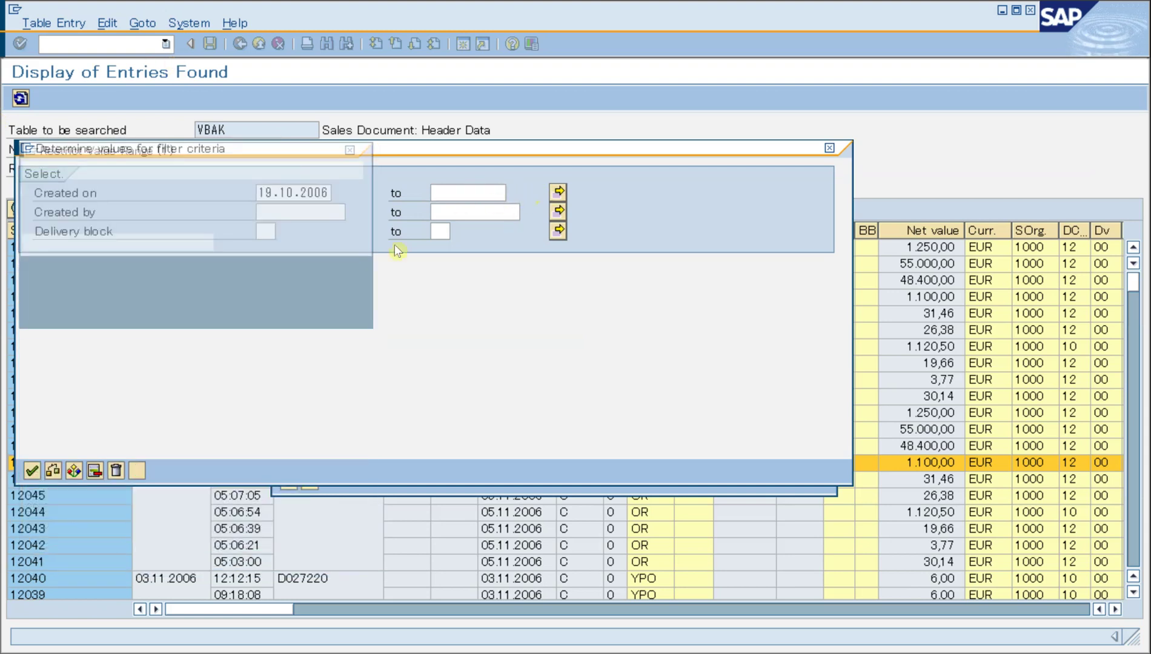
pyautogui.scroll(-12, 60, 478)
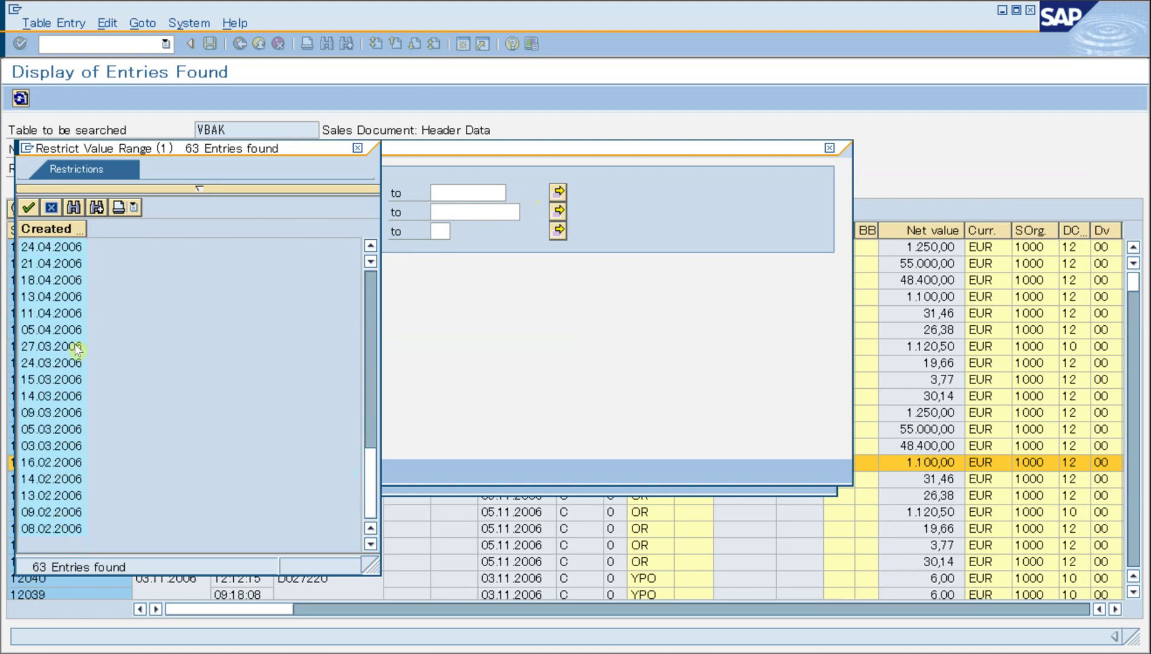
pyautogui.click(71, 351)
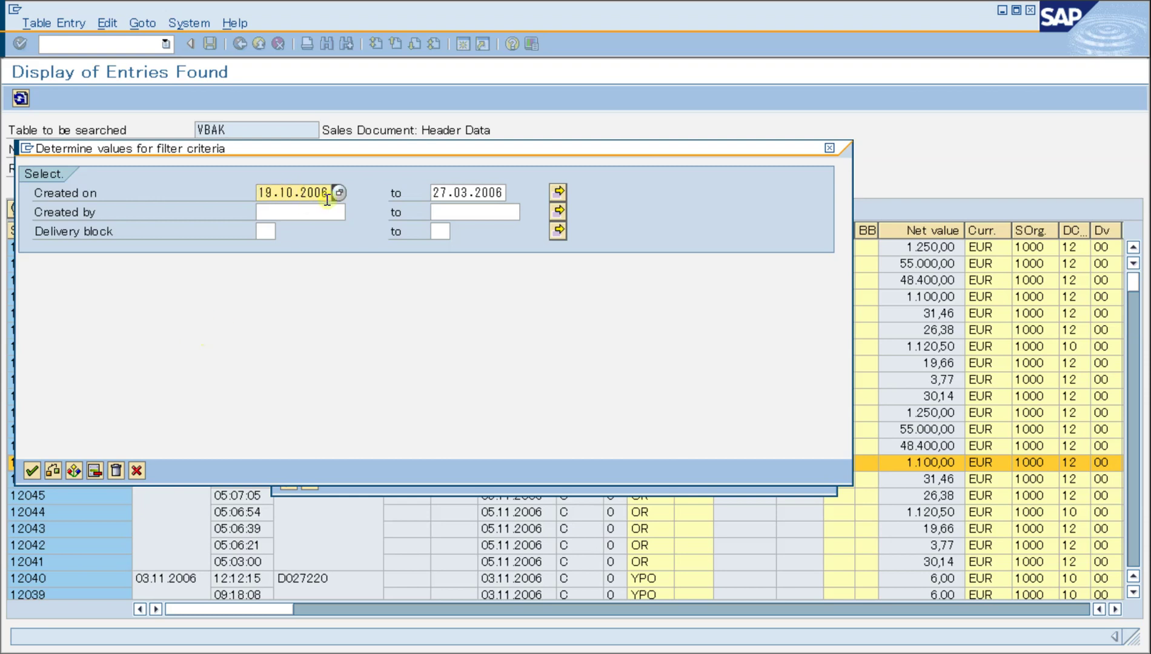
# - Correct the Created on filter range to 19.03.2006 through 27.11.2006 and apply the filter
pyautogui.doubleClick(286, 192)
pyautogui.click(473, 193)
pyautogui.doubleClick(467, 192)
pyautogui.write('11')
pyautogui.click(290, 194)
pyautogui.doubleClick(290, 193)
pyautogui.write('03')
pyautogui.click(462, 193)
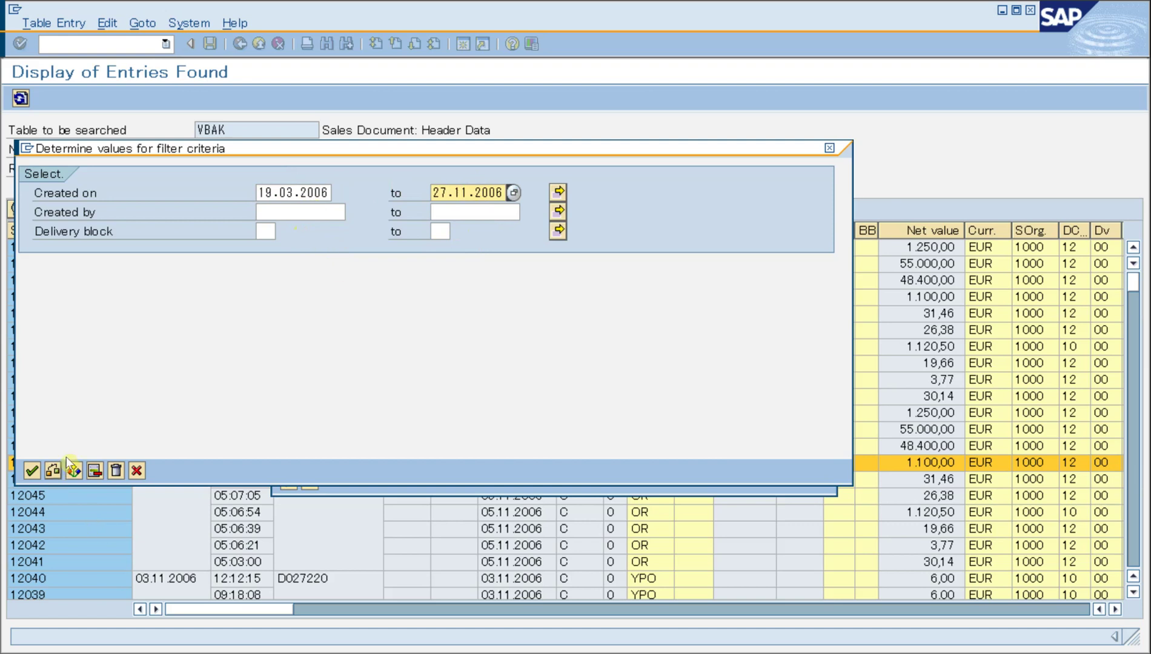
pyautogui.click(32, 471)
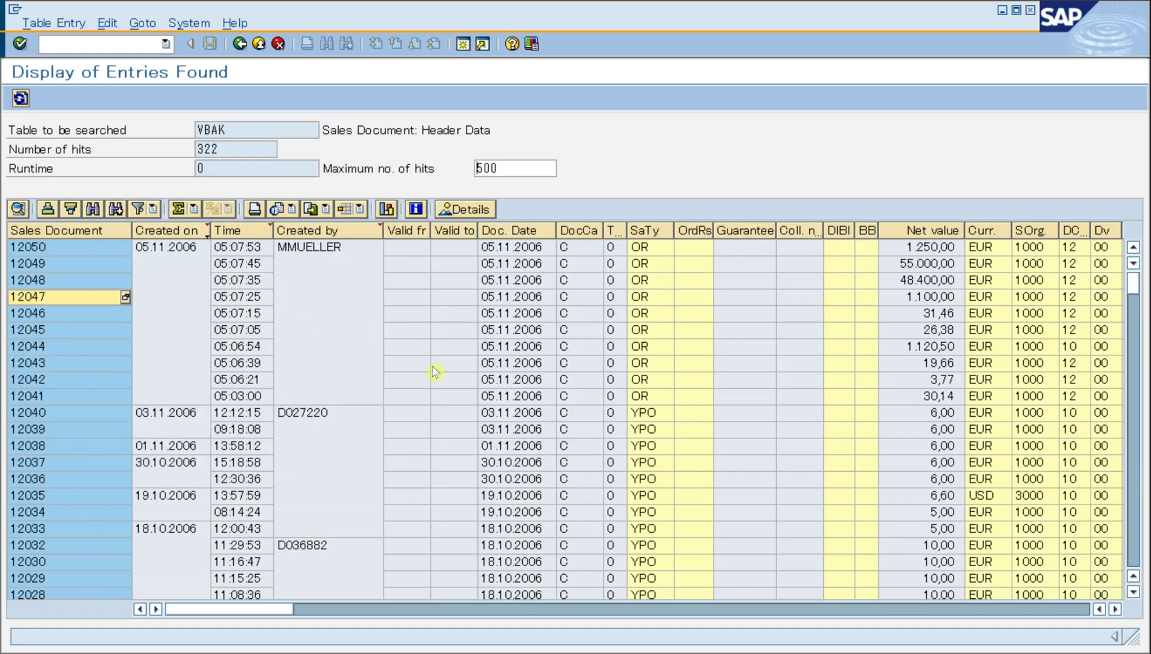
# - Look through the filtered entries, reopen the Created on filter, set its end date to 27.05.2006 and apply it
pyautogui.scroll(-3, 425, 362)
pyautogui.scroll(-9, 432, 384)
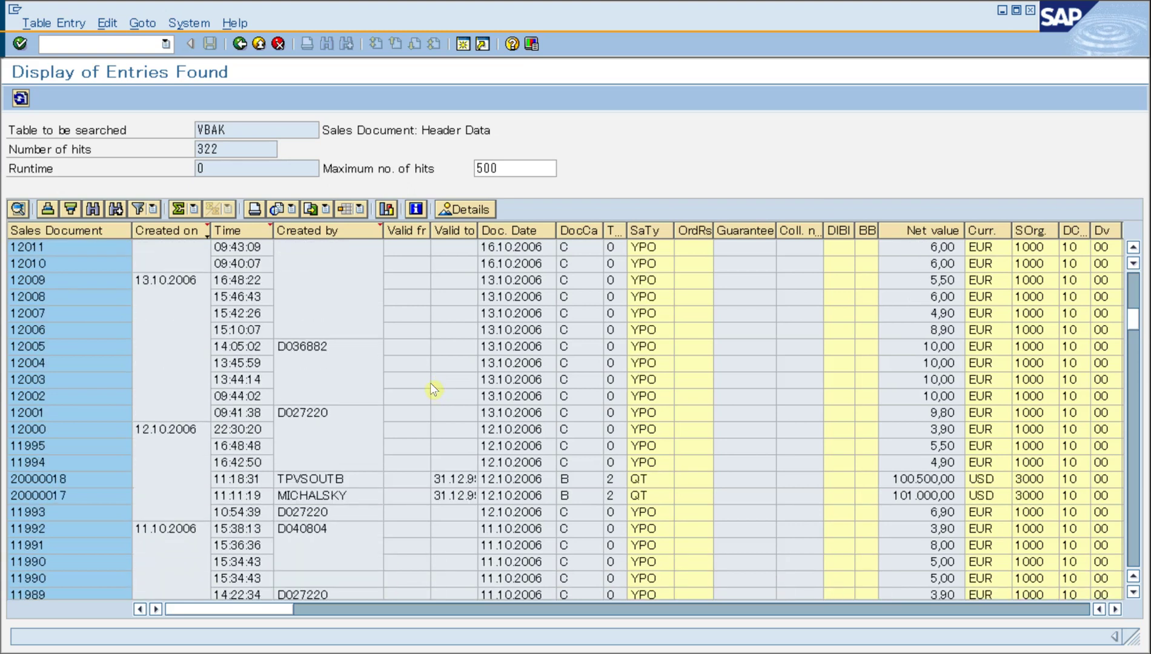
pyautogui.scroll(-12, 410, 397)
pyautogui.scroll(11, 367, 385)
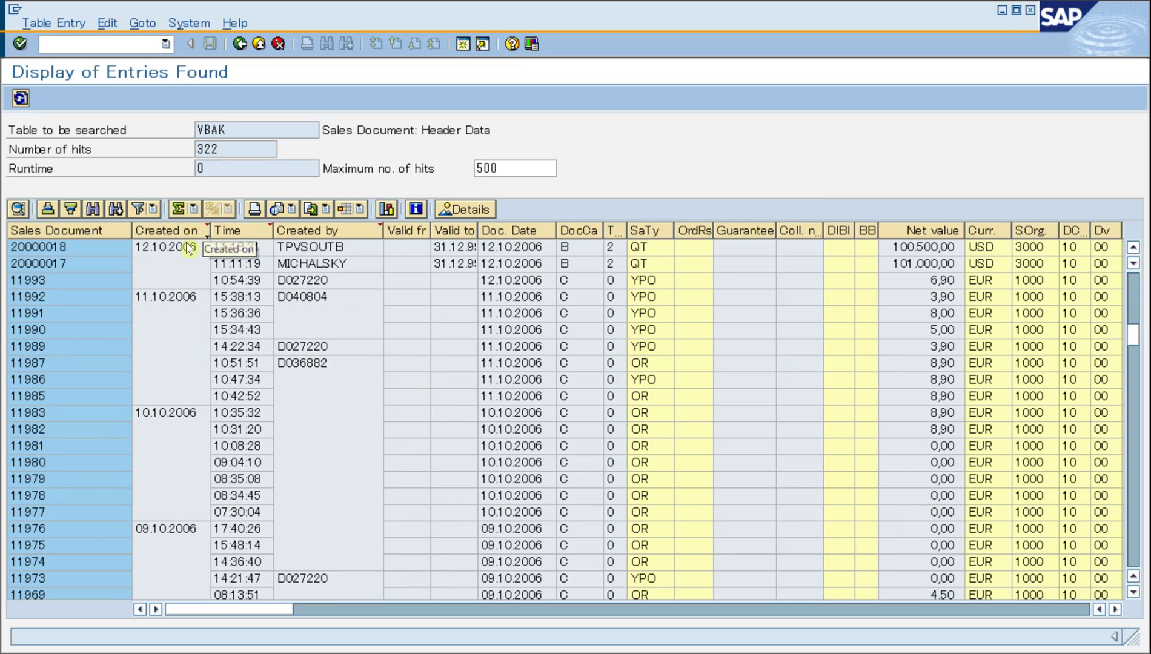
pyautogui.click(154, 235)
pyautogui.click(138, 209)
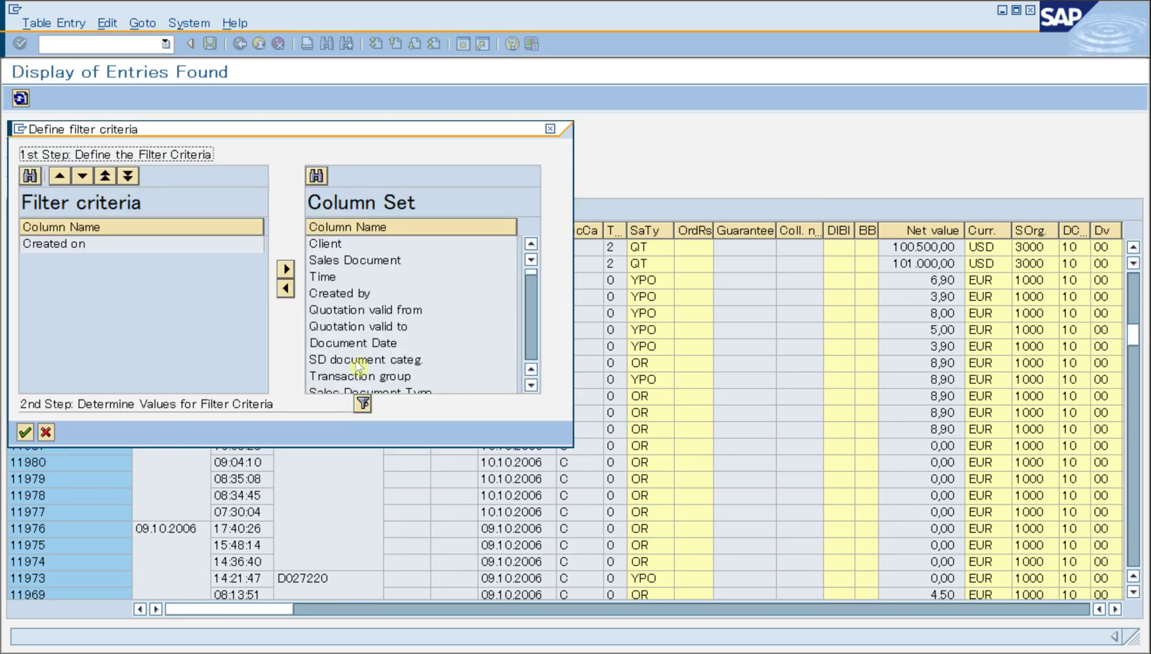
pyautogui.click(363, 404)
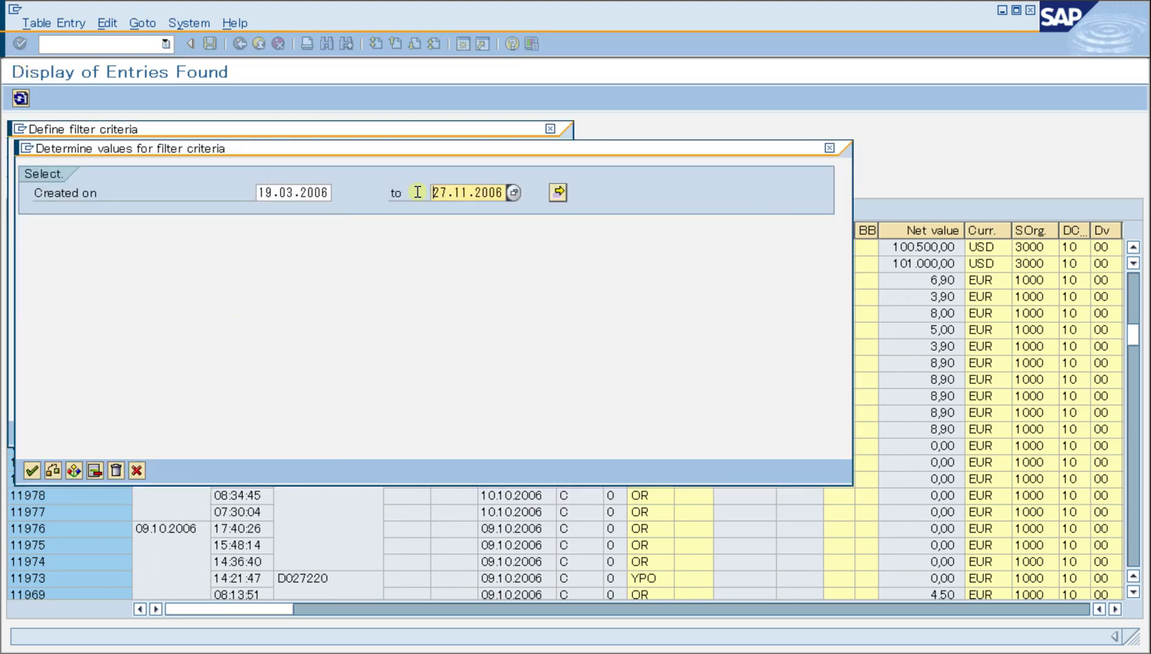
pyautogui.doubleClick(461, 193)
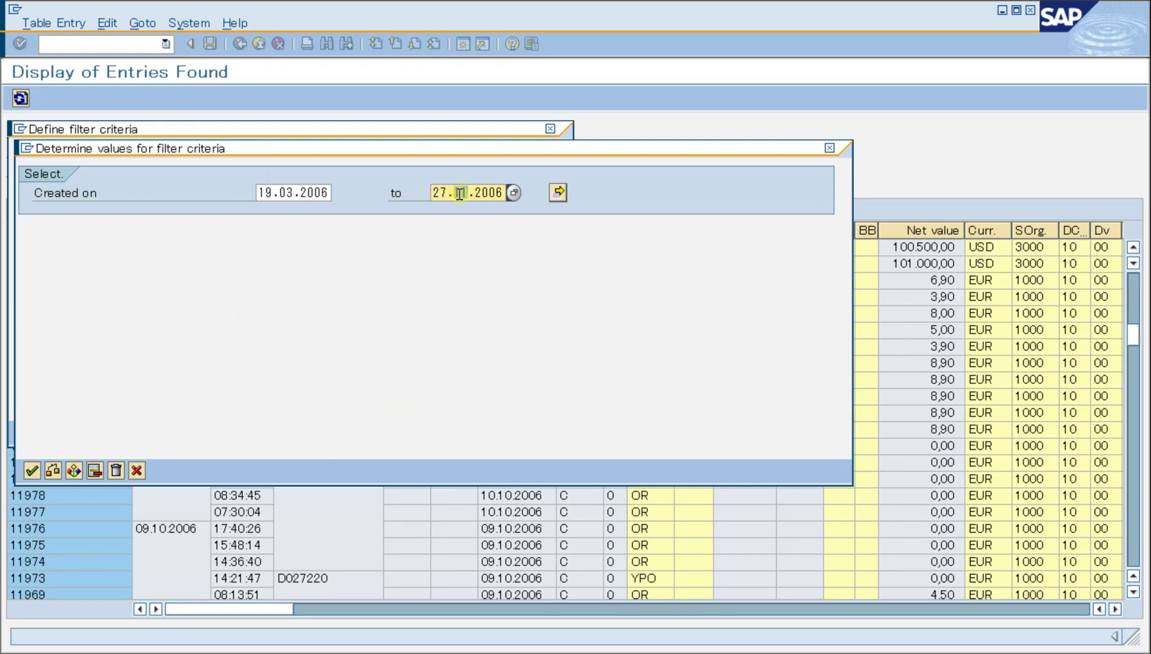
pyautogui.write('05')
pyautogui.click(33, 470)
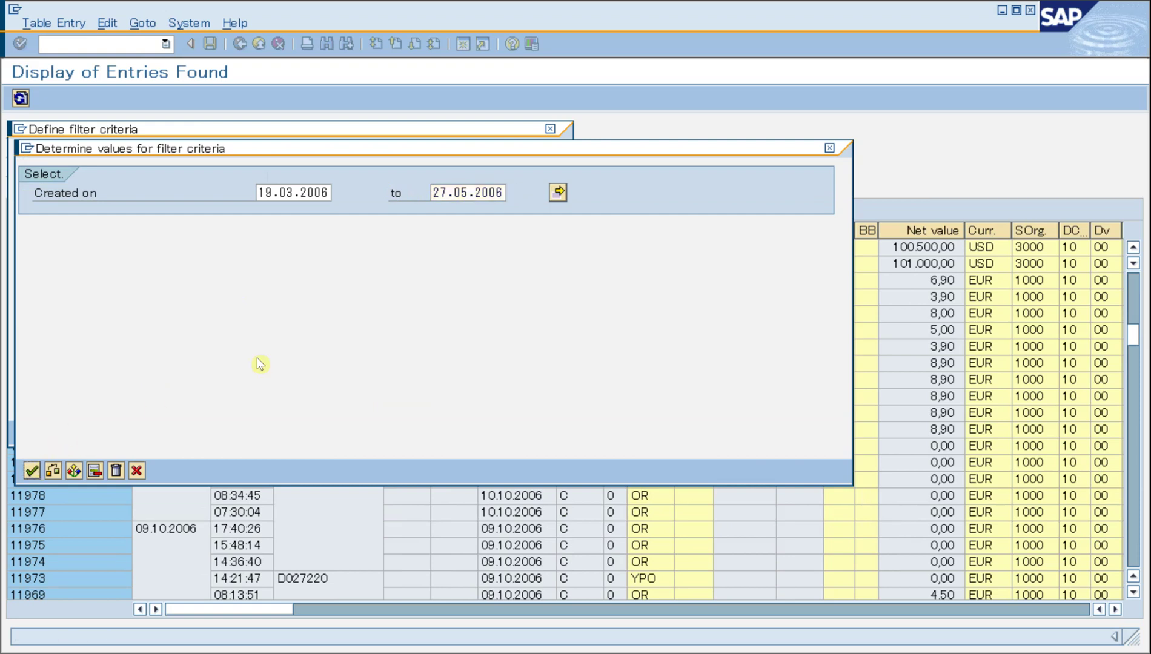
# - Examine the Created on dates of the filtered entries from the newest to the oldest against the filter range
pyautogui.click(344, 337)
pyautogui.scroll(-14, 344, 315)
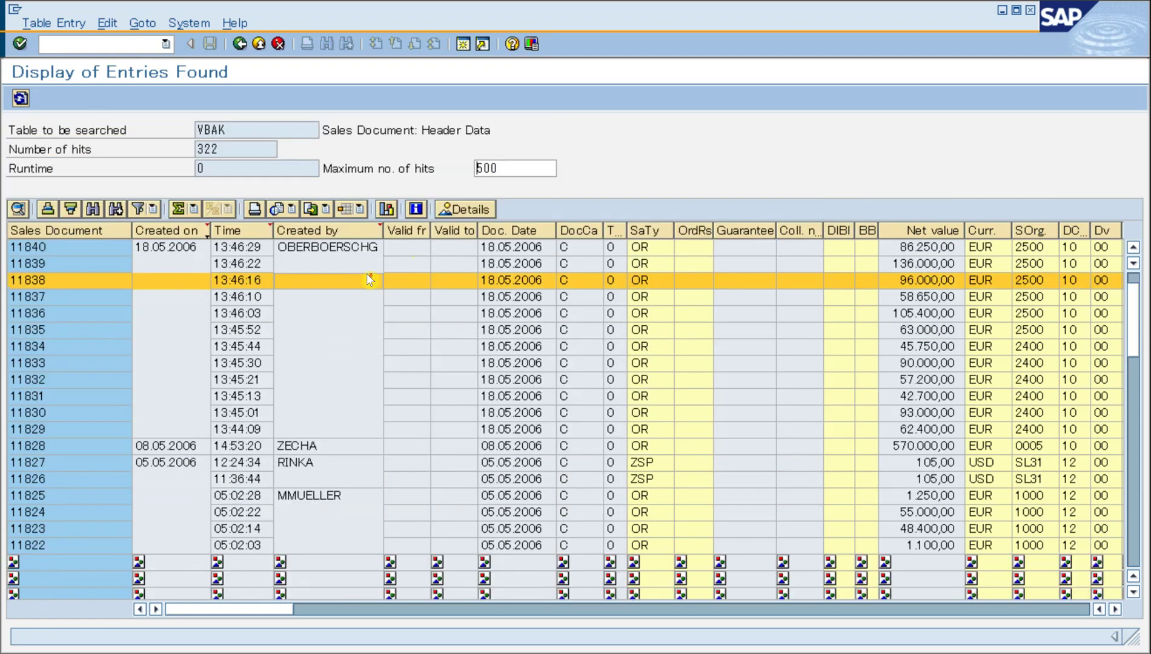
pyautogui.scroll(-6, 352, 296)
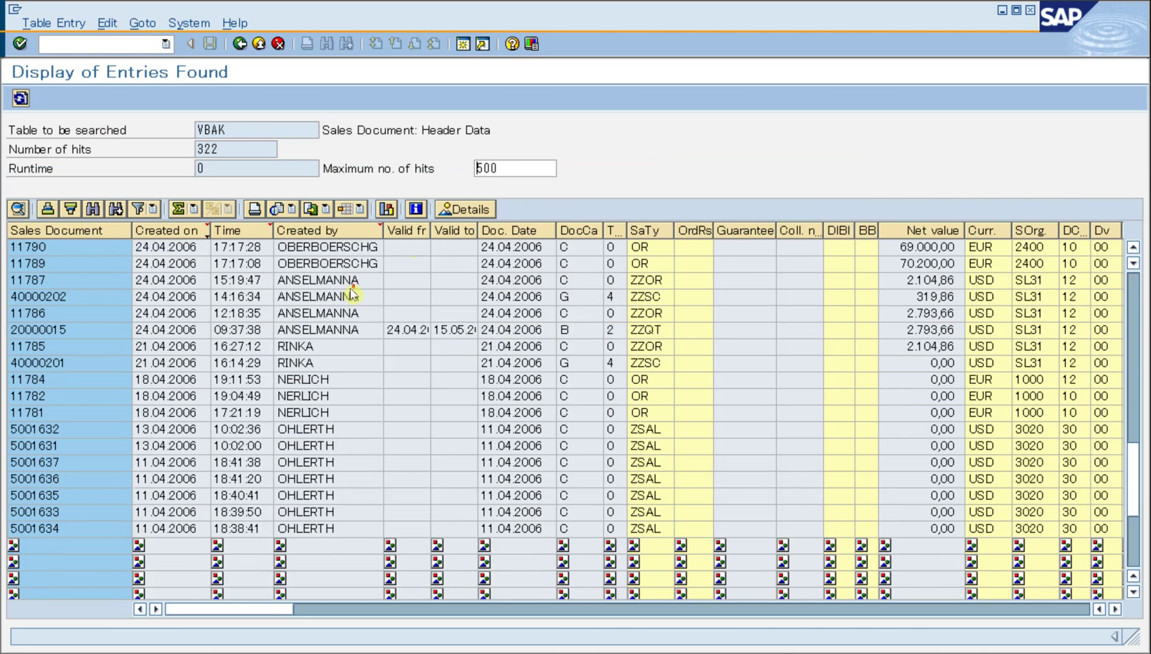
pyautogui.scroll(10, 339, 297)
pyautogui.scroll(12, 330, 296)
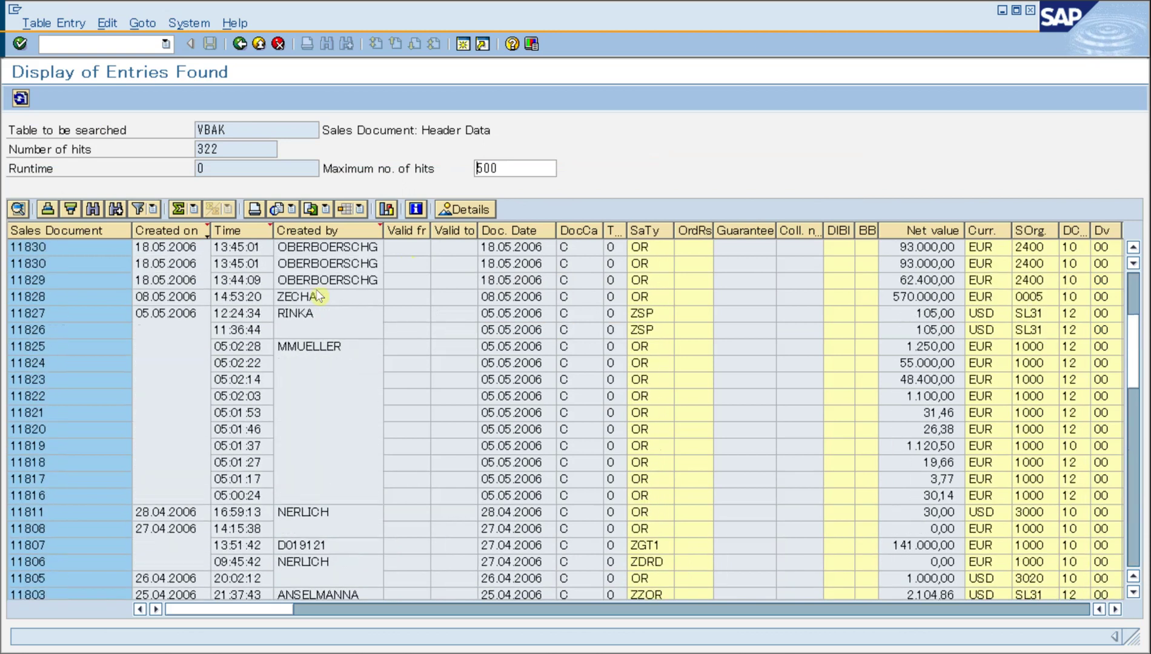
pyautogui.click(183, 298)
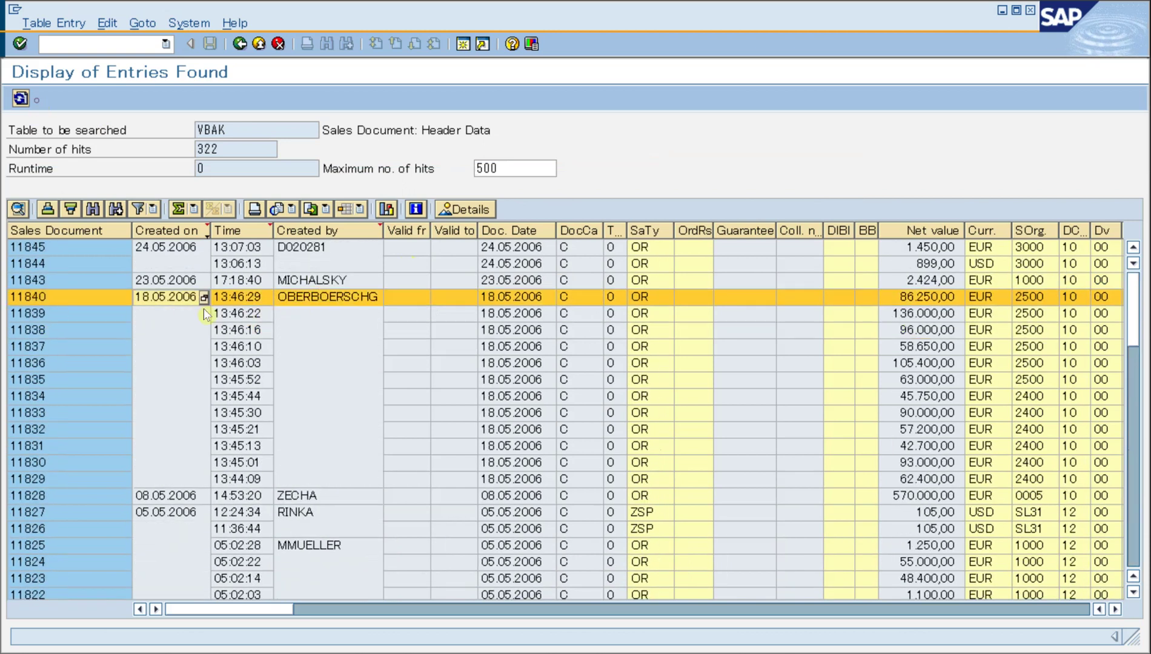
pyautogui.scroll(-4, 202, 325)
pyautogui.scroll(4, 194, 318)
pyautogui.click(182, 248)
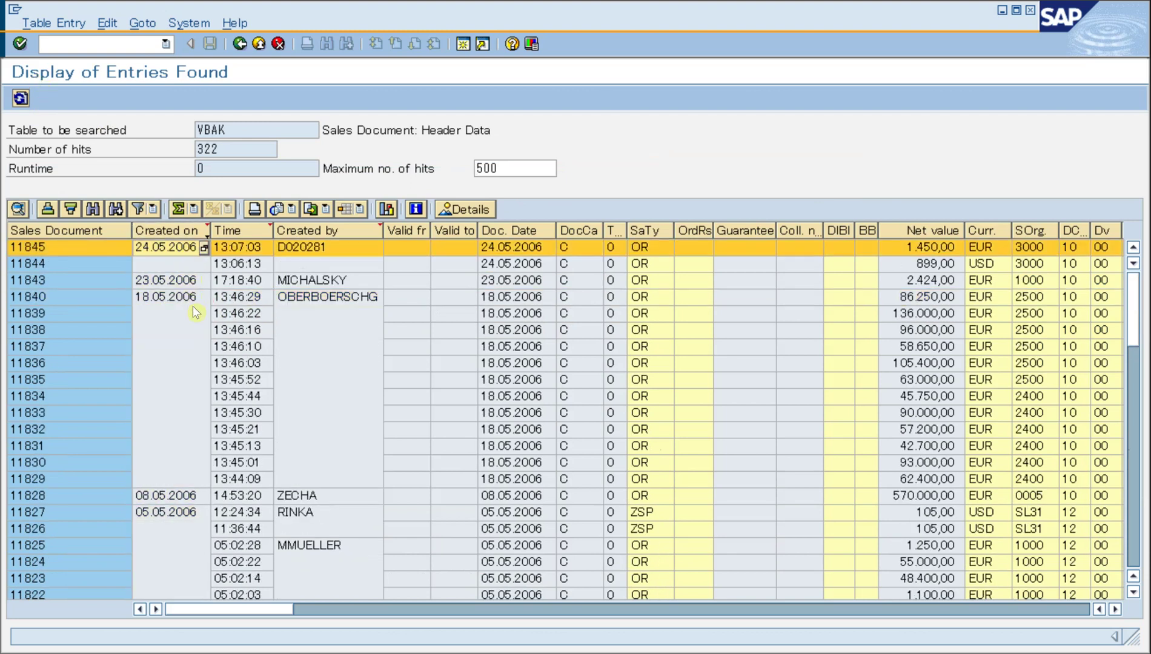
pyautogui.click(167, 230)
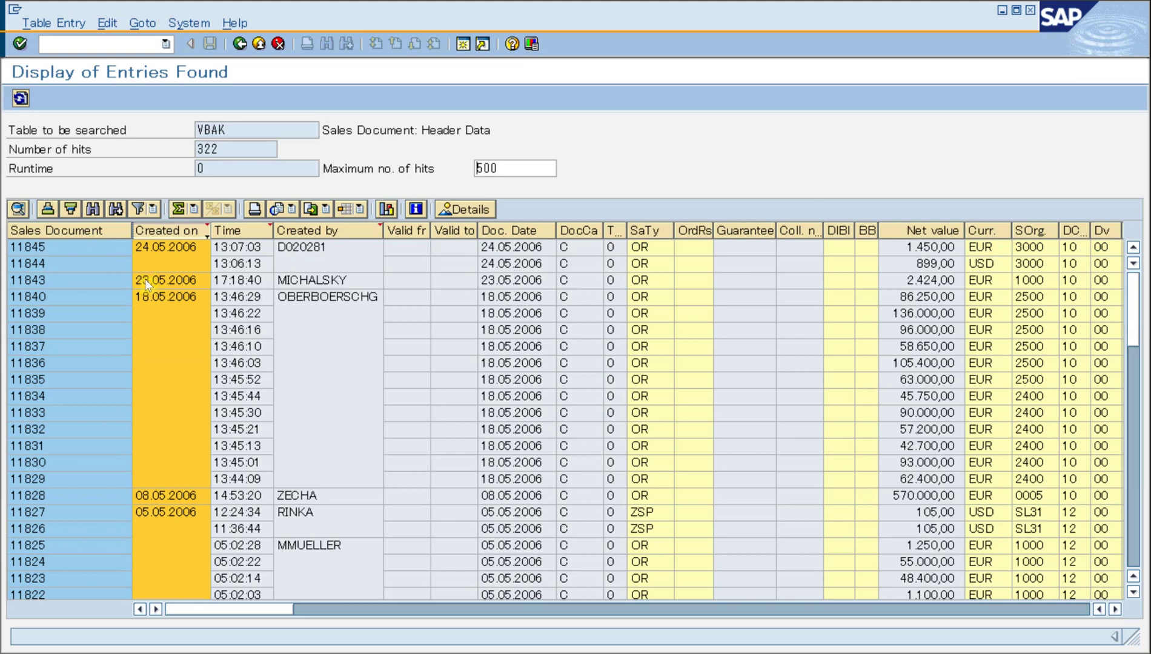
pyautogui.click(175, 264)
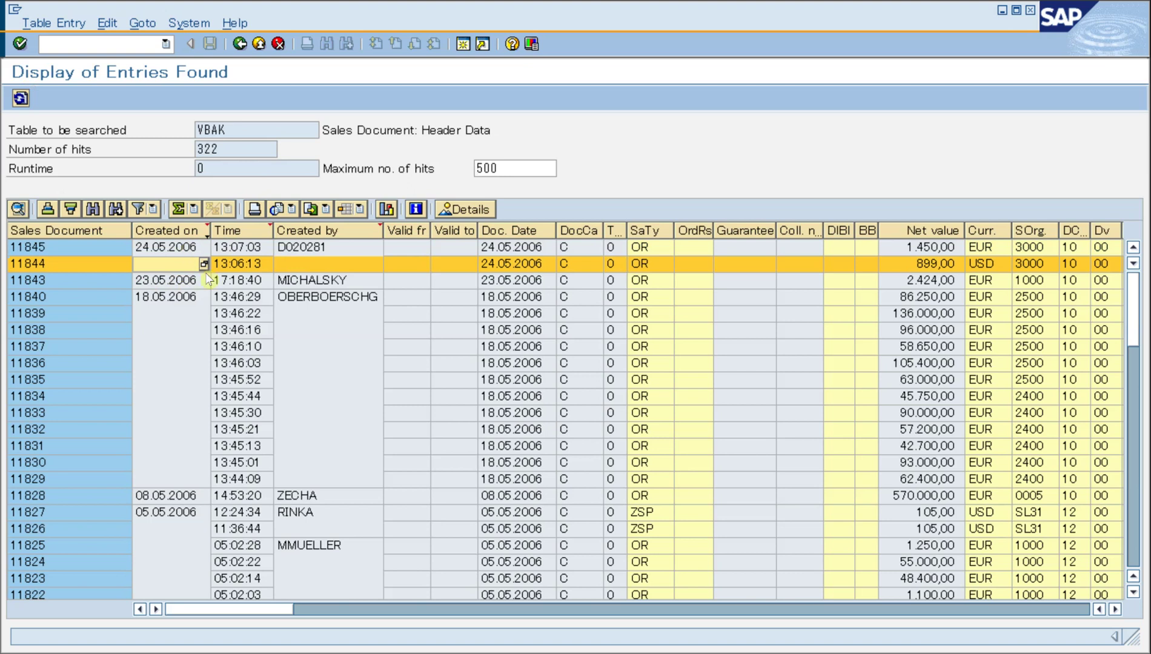
pyautogui.scroll(-6, 176, 370)
pyautogui.scroll(-12, 178, 378)
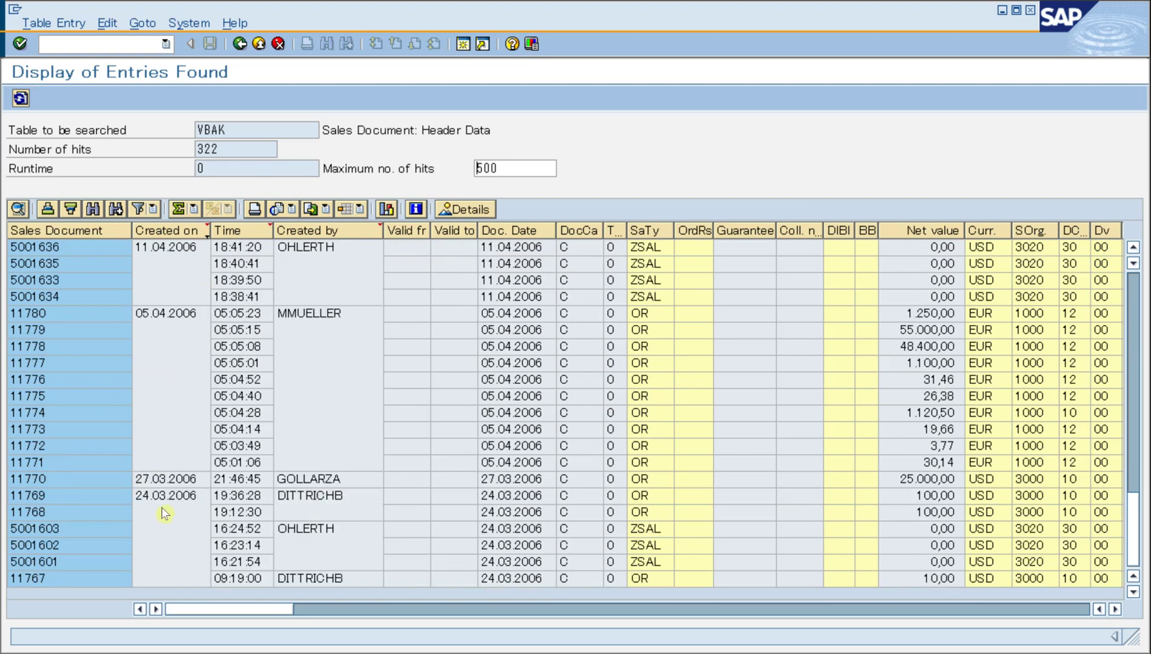
pyautogui.click(164, 499)
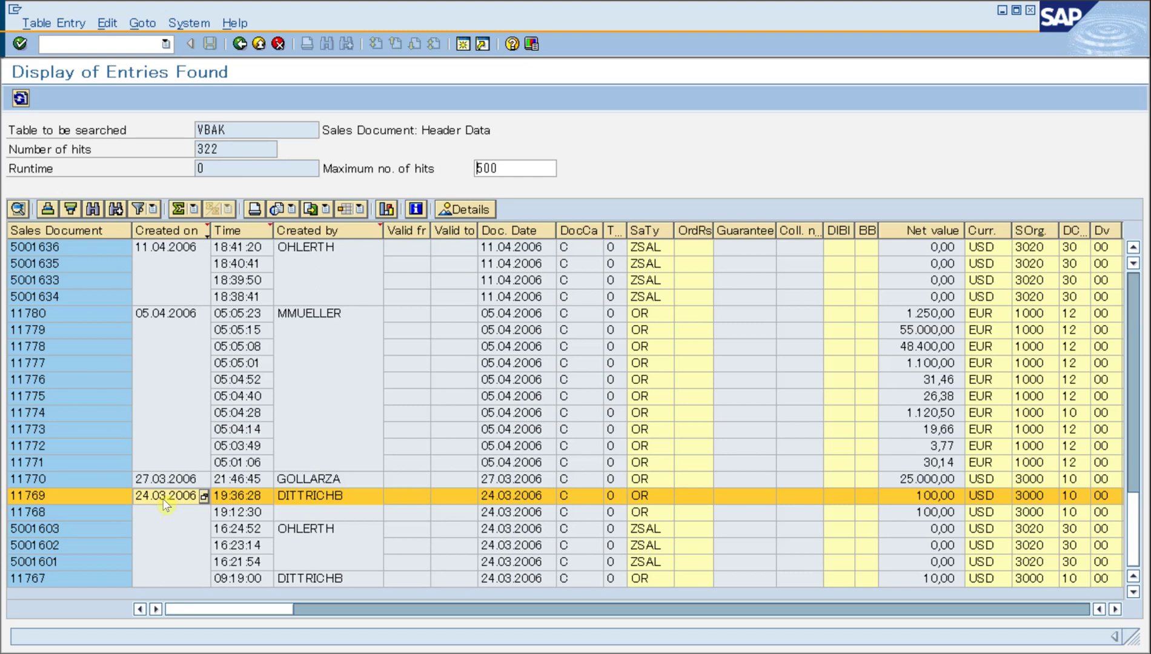
pyautogui.scroll(15, 163, 501)
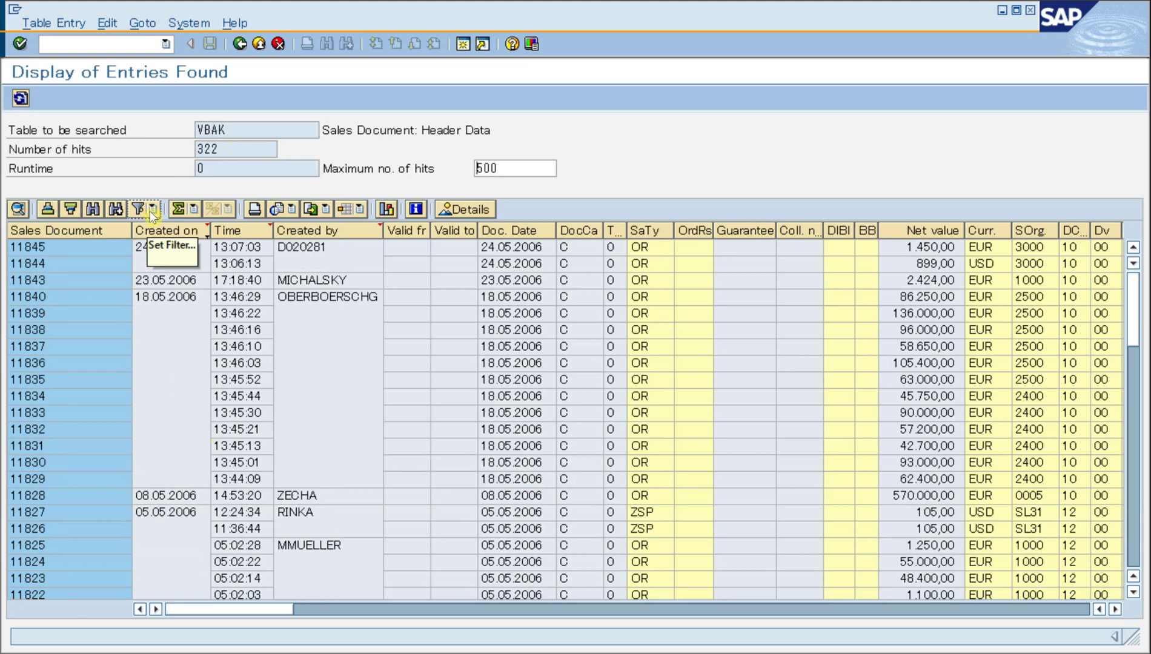
# - Try to calculate a total for the Created on column
pyautogui.click(180, 329)
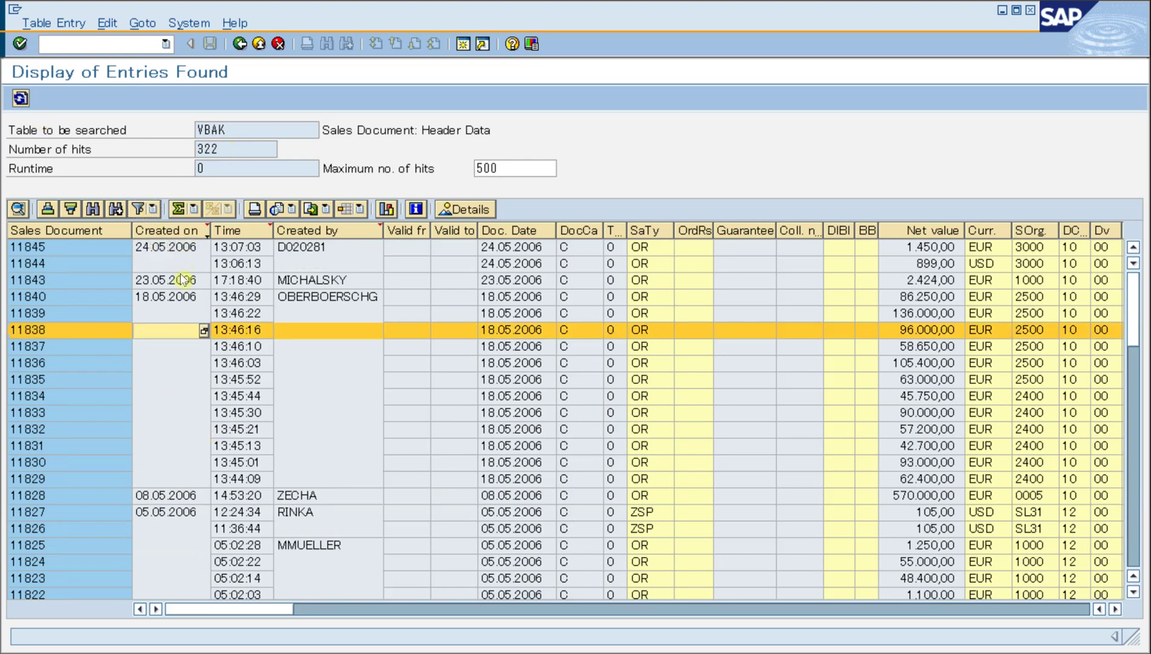
pyautogui.click(180, 279)
pyautogui.click(168, 230)
pyautogui.click(178, 209)
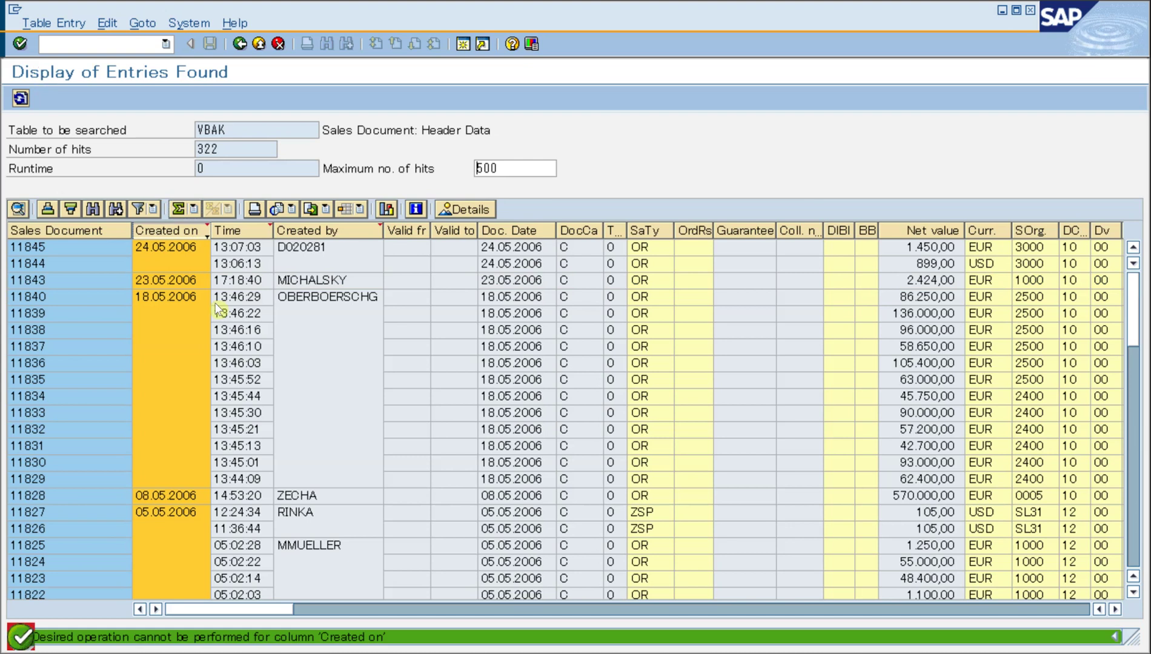
pyautogui.click(177, 347)
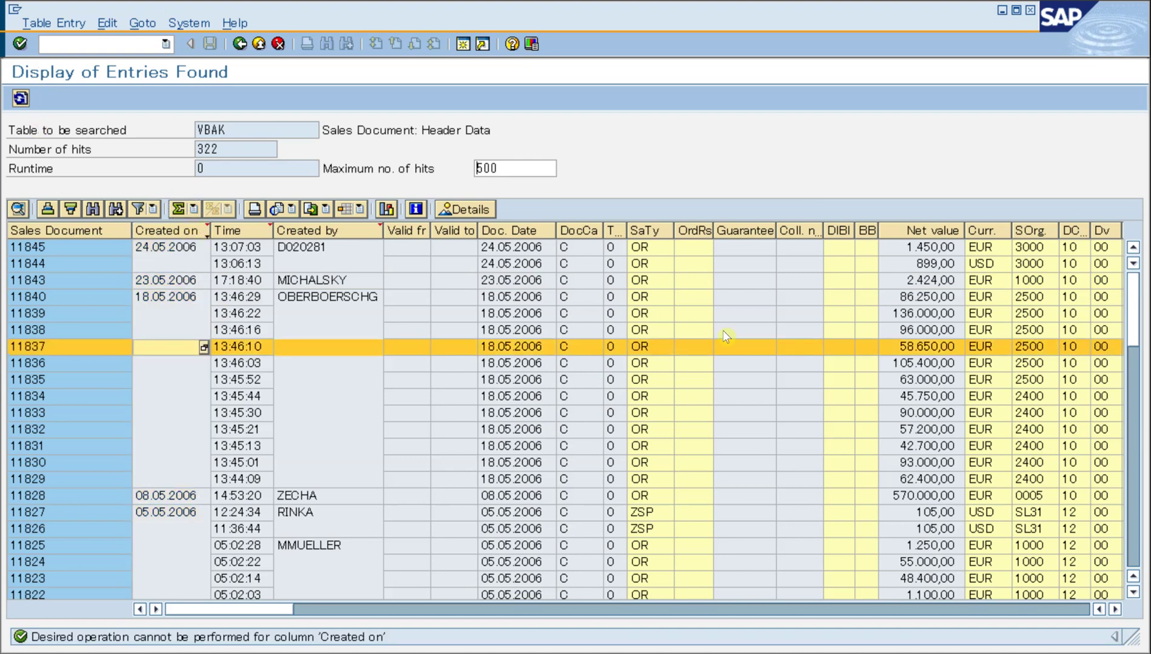
# - Total the Net value column and check the total row at the end of the list
pyautogui.click(936, 229)
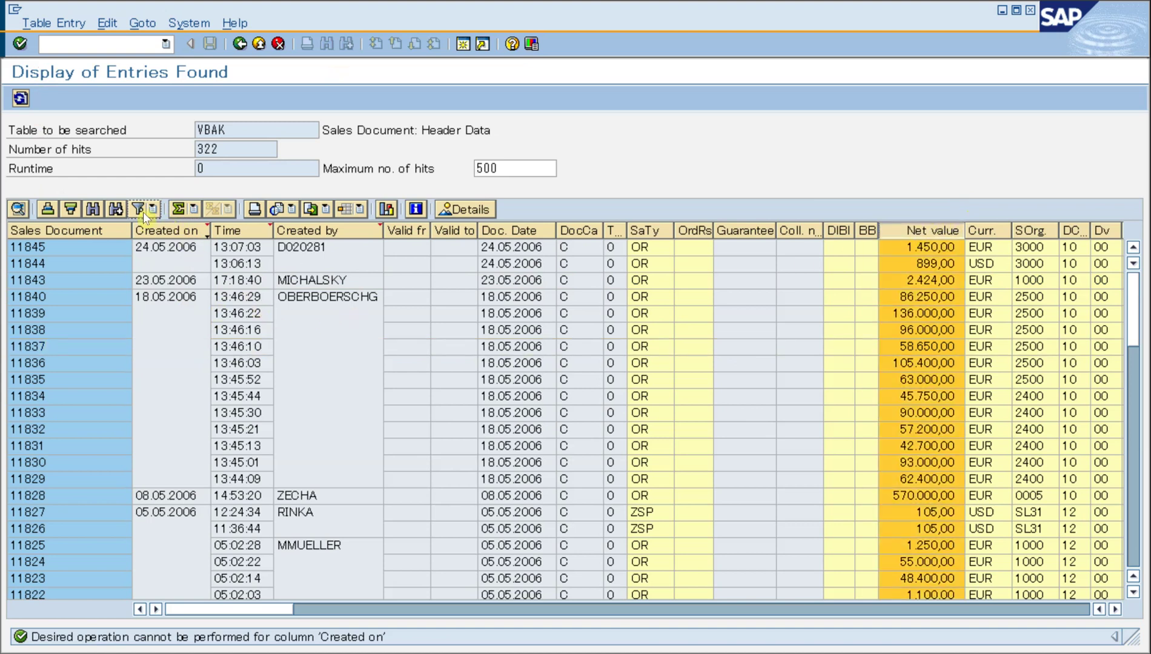
pyautogui.click(179, 209)
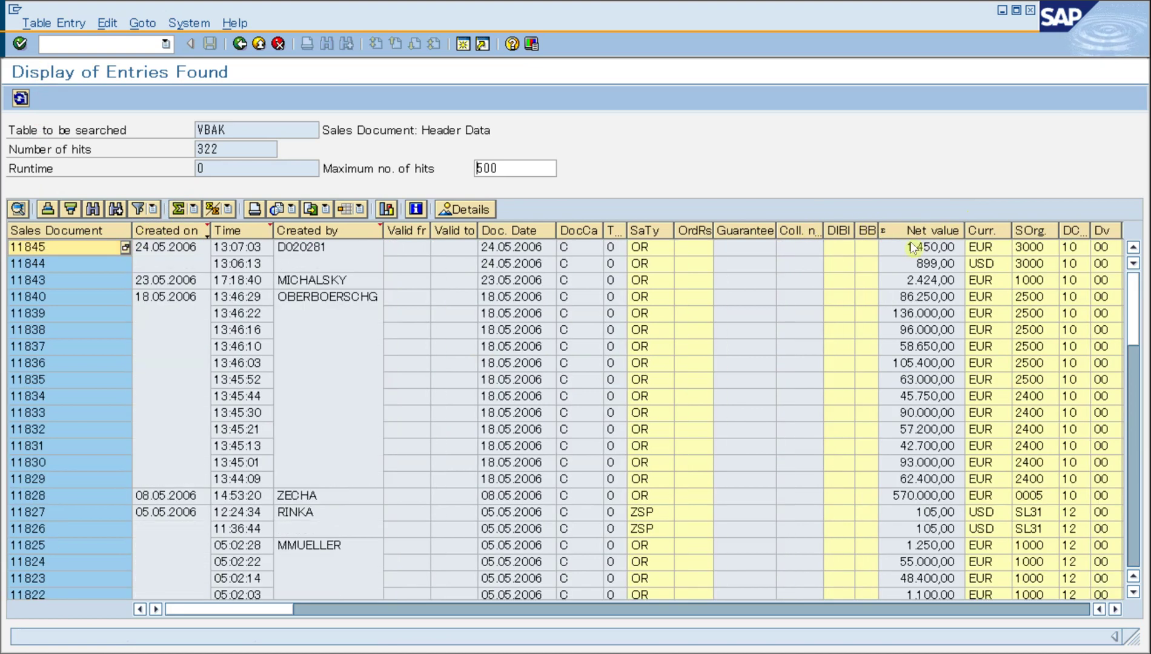
pyautogui.click(920, 231)
pyautogui.scroll(-1, 950, 277)
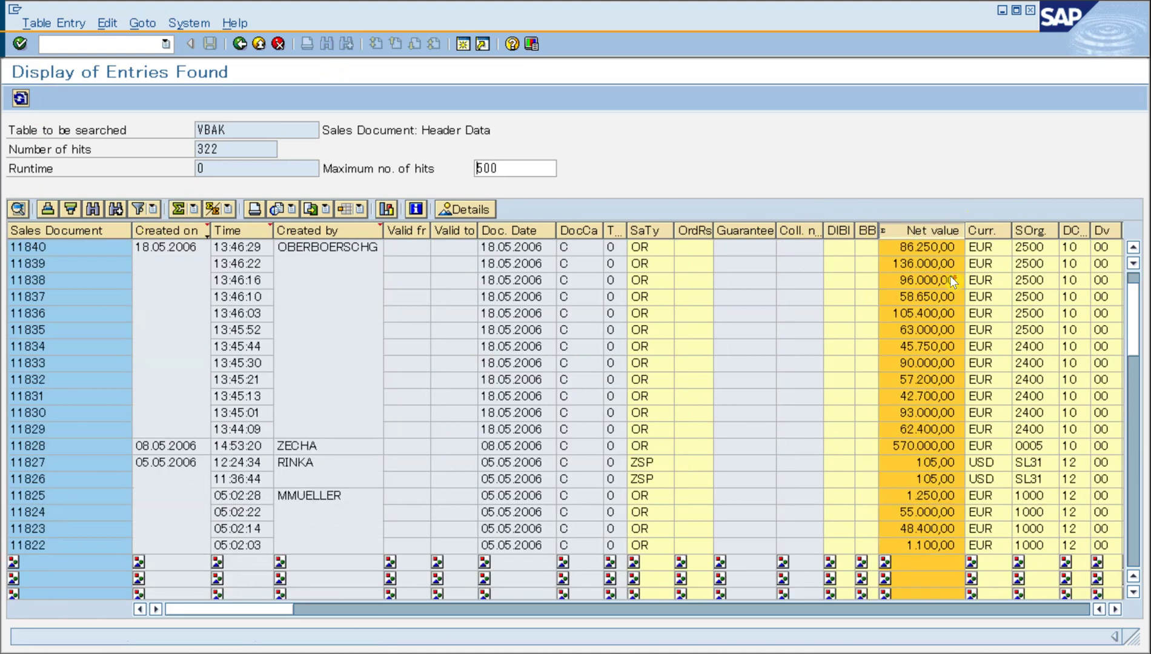
pyautogui.scroll(-15, 950, 276)
pyautogui.scroll(-3, 927, 250)
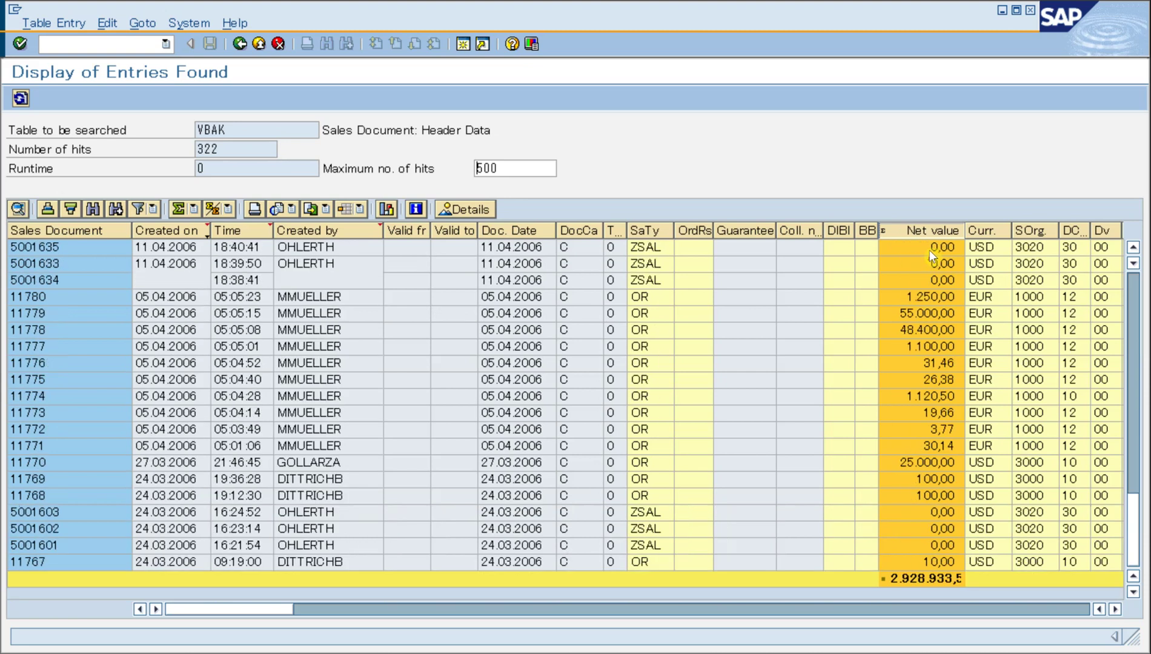
pyautogui.click(937, 582)
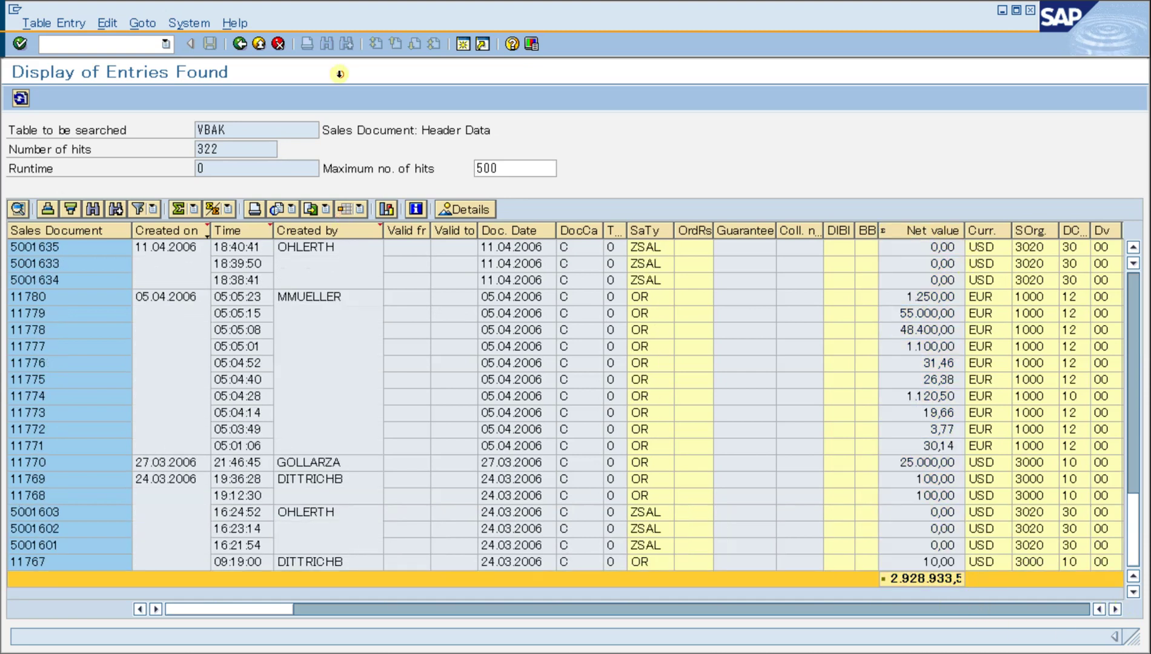
pyautogui.click(937, 230)
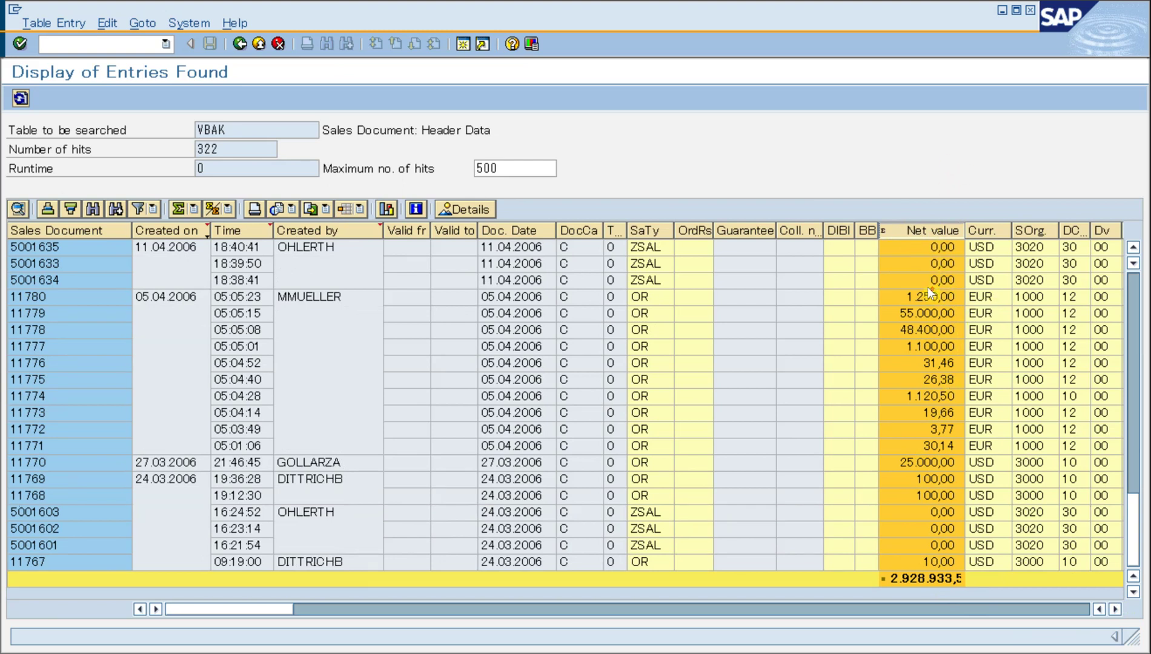
pyautogui.scroll(10, 928, 287)
pyautogui.scroll(8, 969, 285)
pyautogui.scroll(5, 1000, 267)
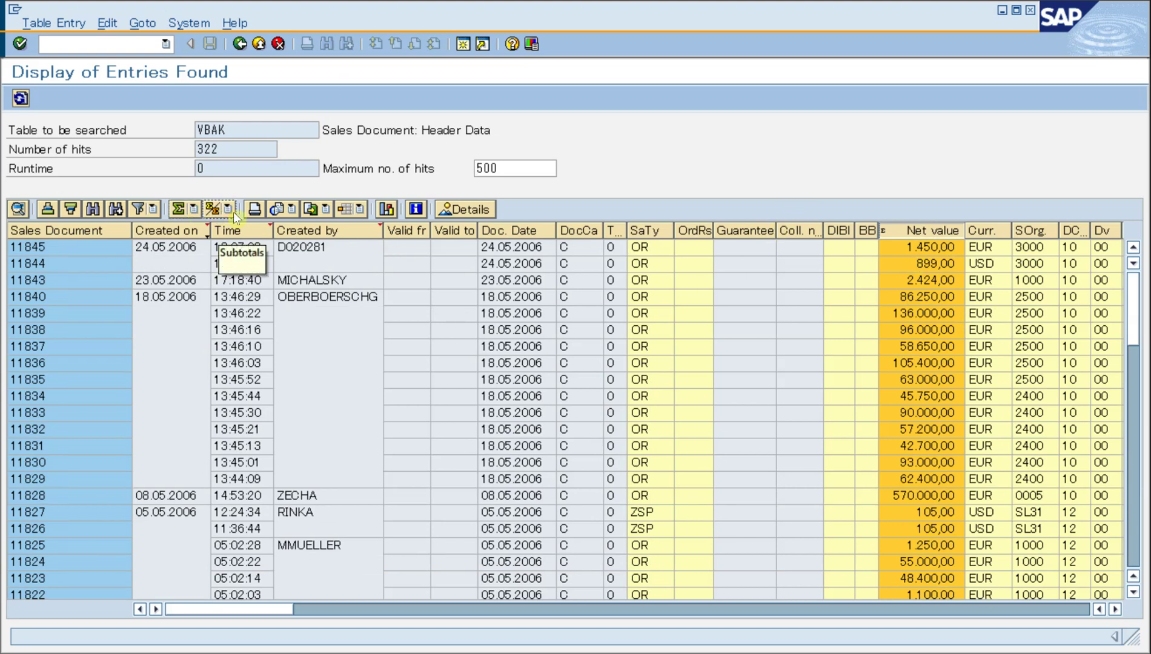
# - Try to export the list as a spreadsheet with the SAPoffice title dfdfd
pyautogui.click(319, 208)
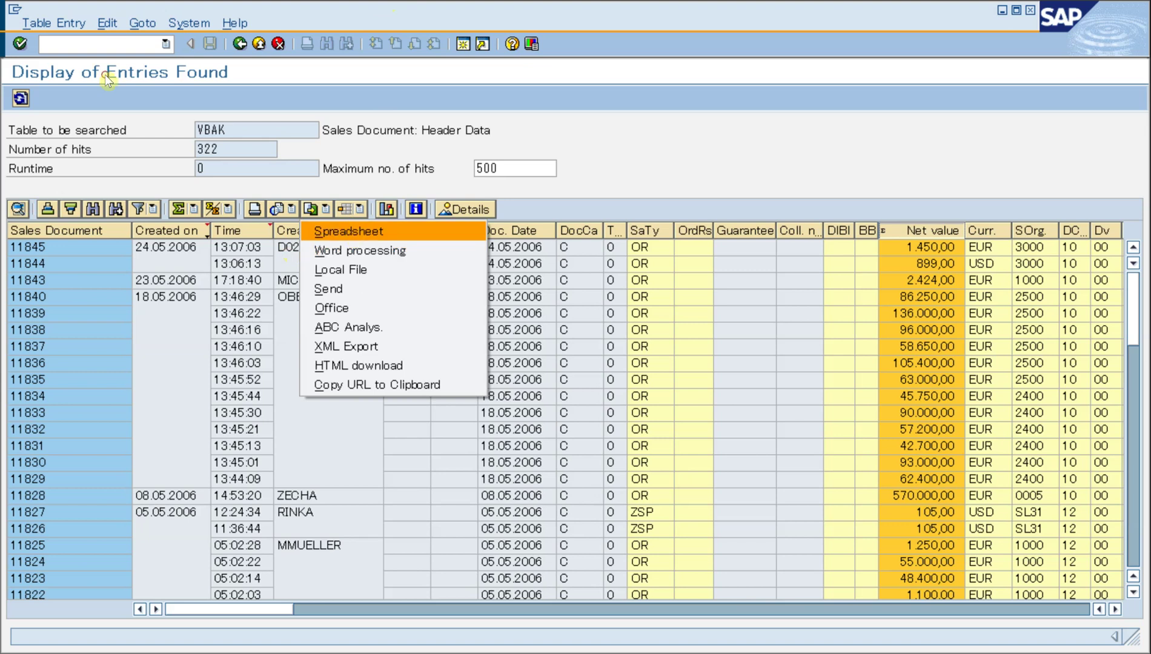
pyautogui.press('Return')
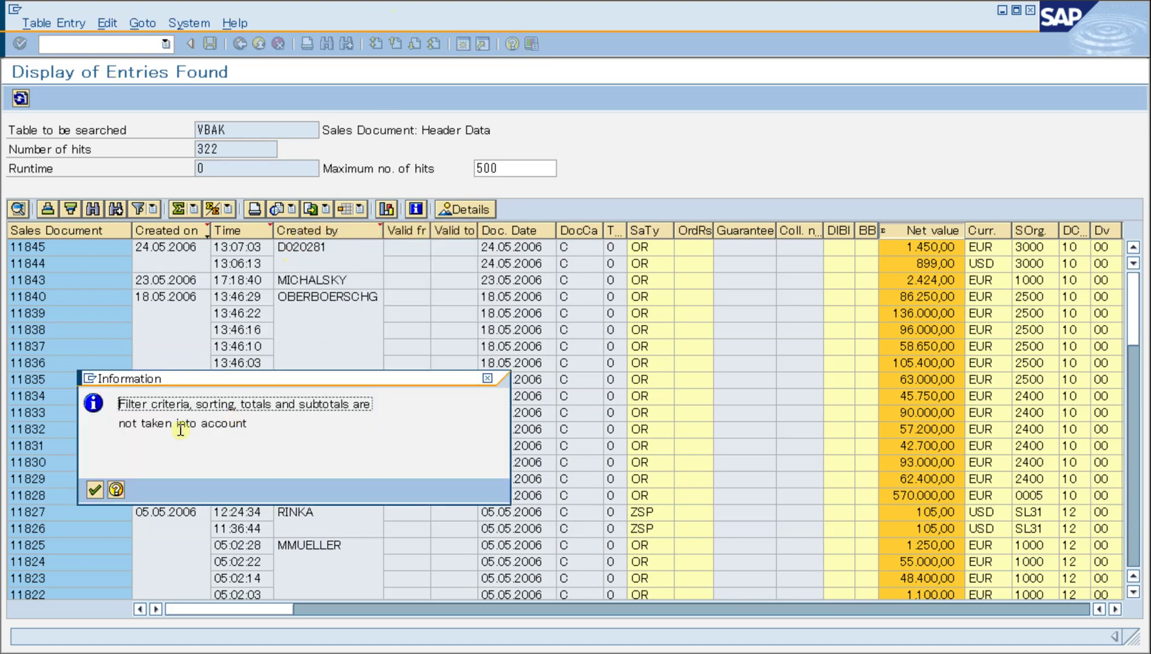
pyautogui.click(96, 491)
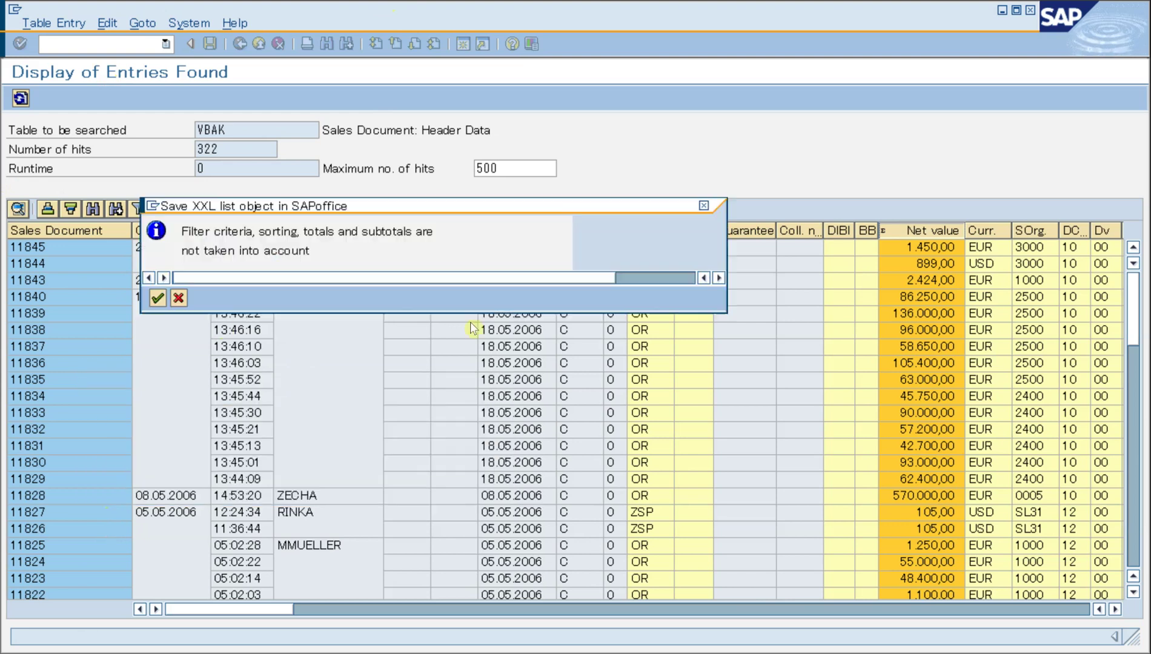
pyautogui.click(330, 256)
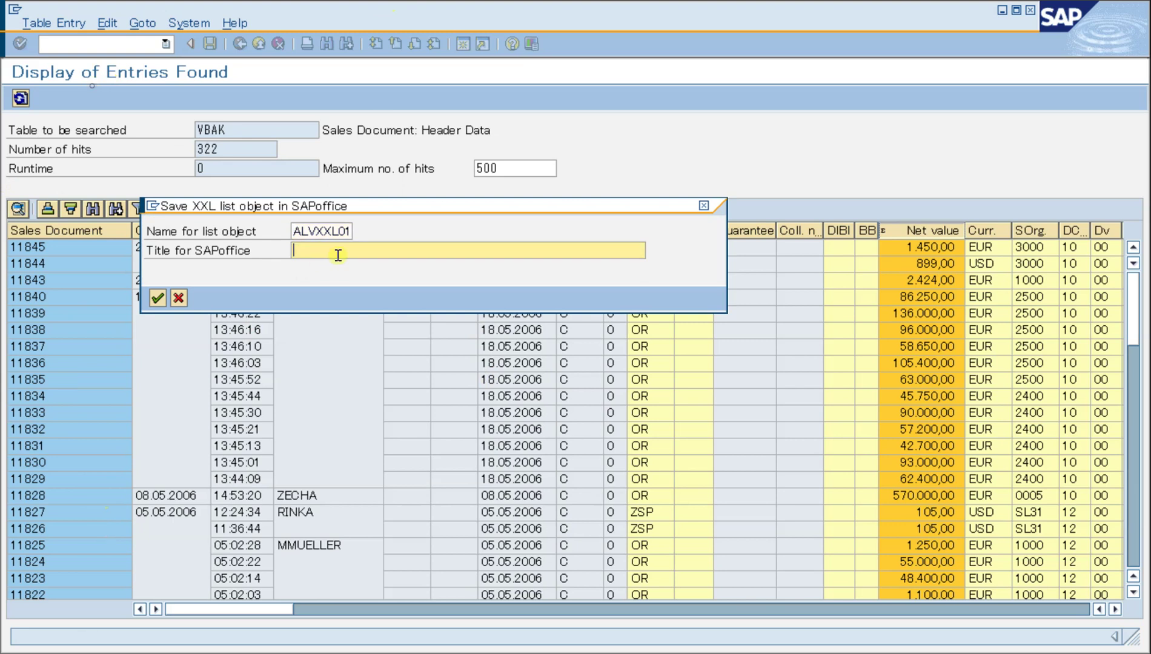
pyautogui.click(343, 254)
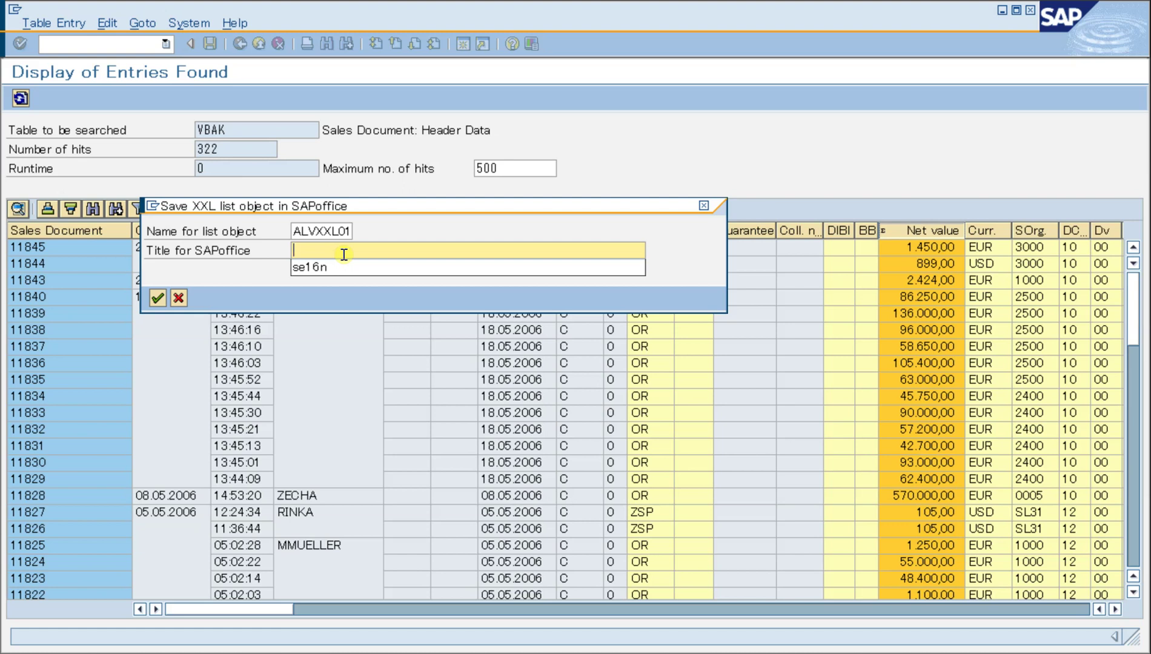
pyautogui.write('dfdfd')
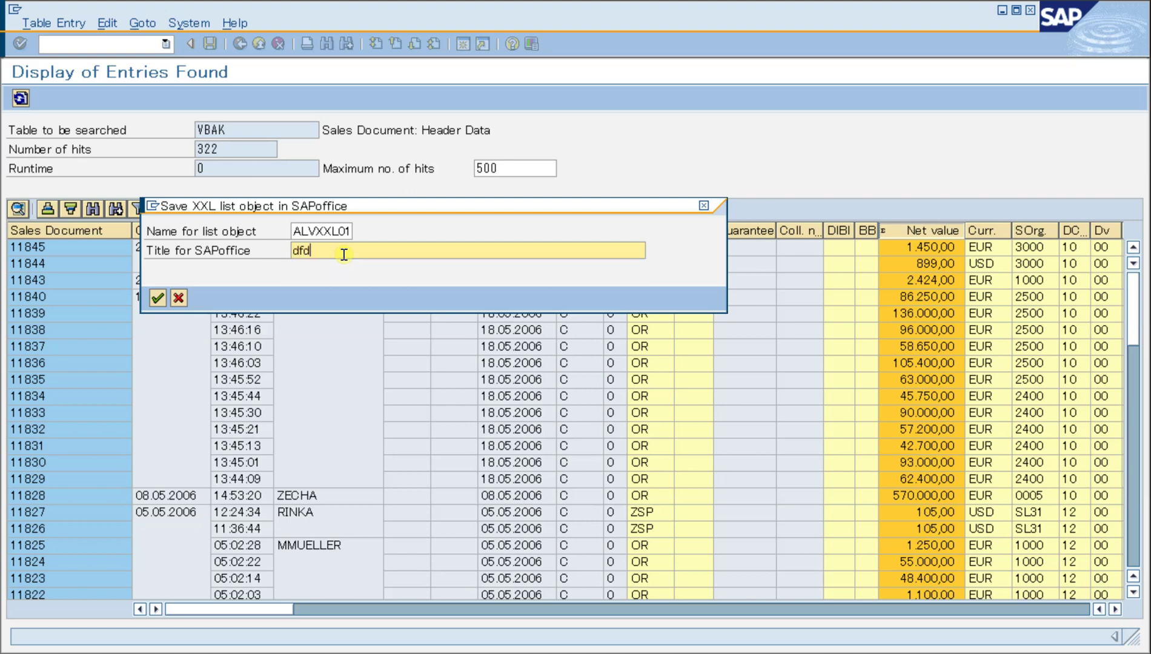
pyautogui.click(158, 298)
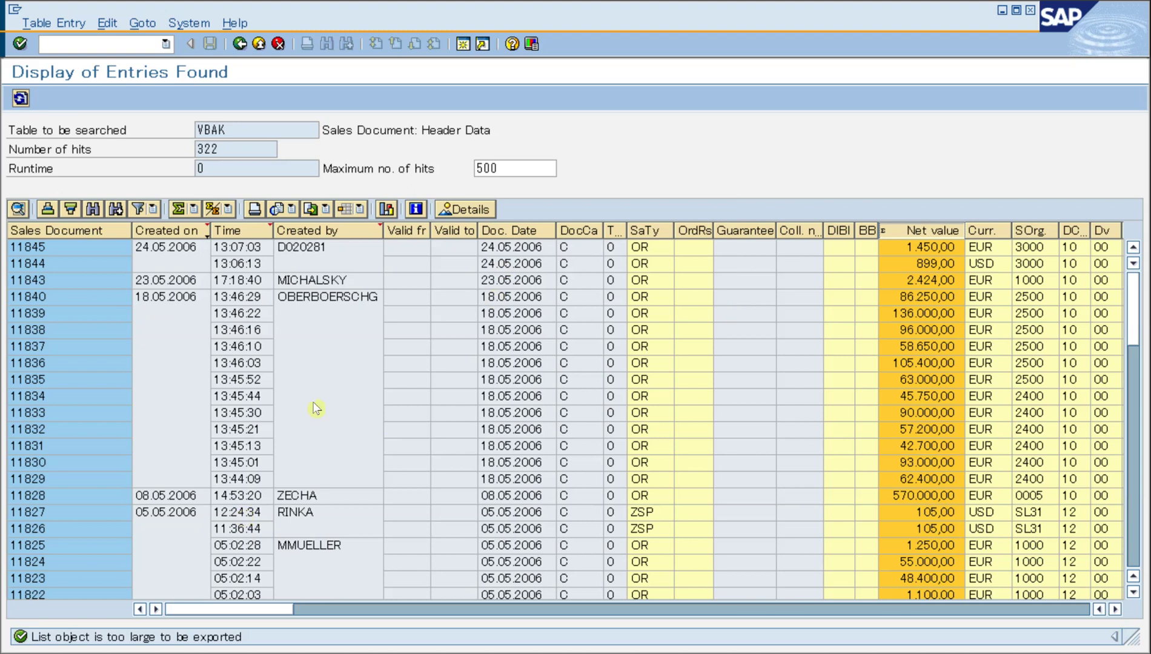
# - Export the list to a local file in unconverted format, named test01.txt, in the SapWorkDir directory
pyautogui.click(325, 209)
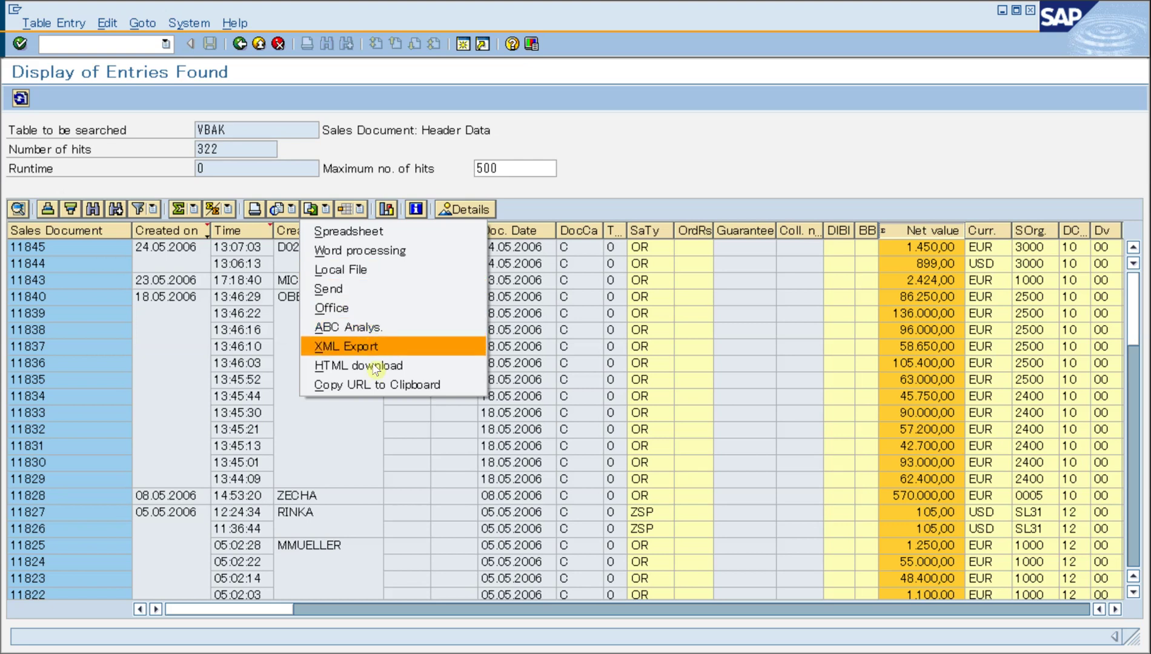
pyautogui.click(369, 267)
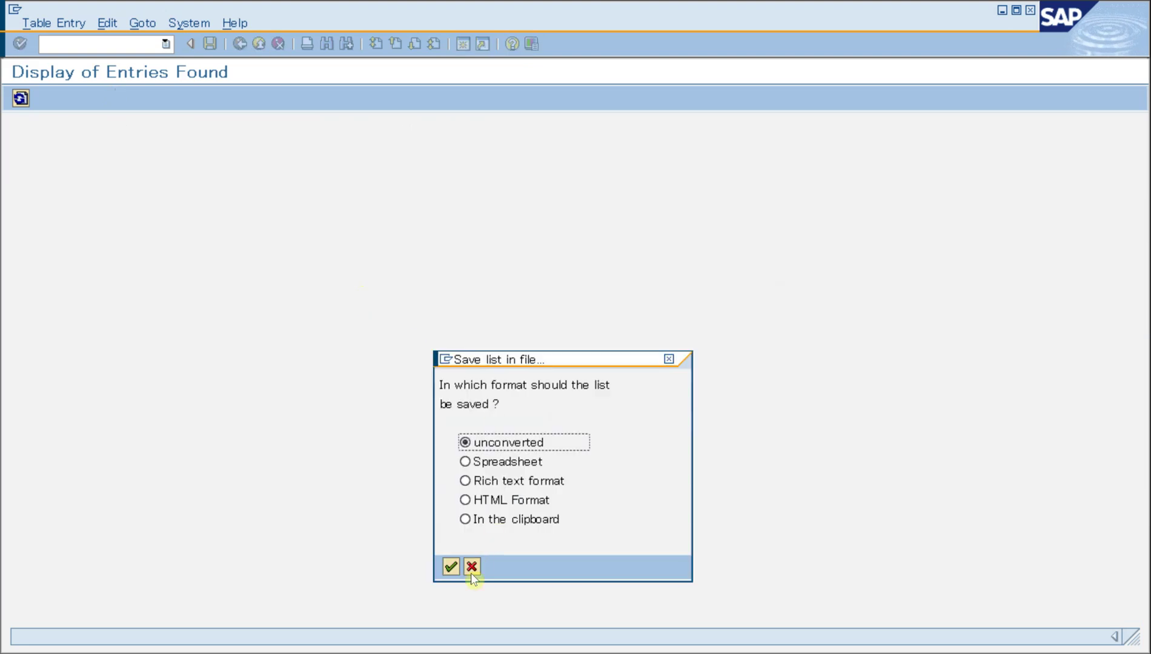
pyautogui.click(450, 567)
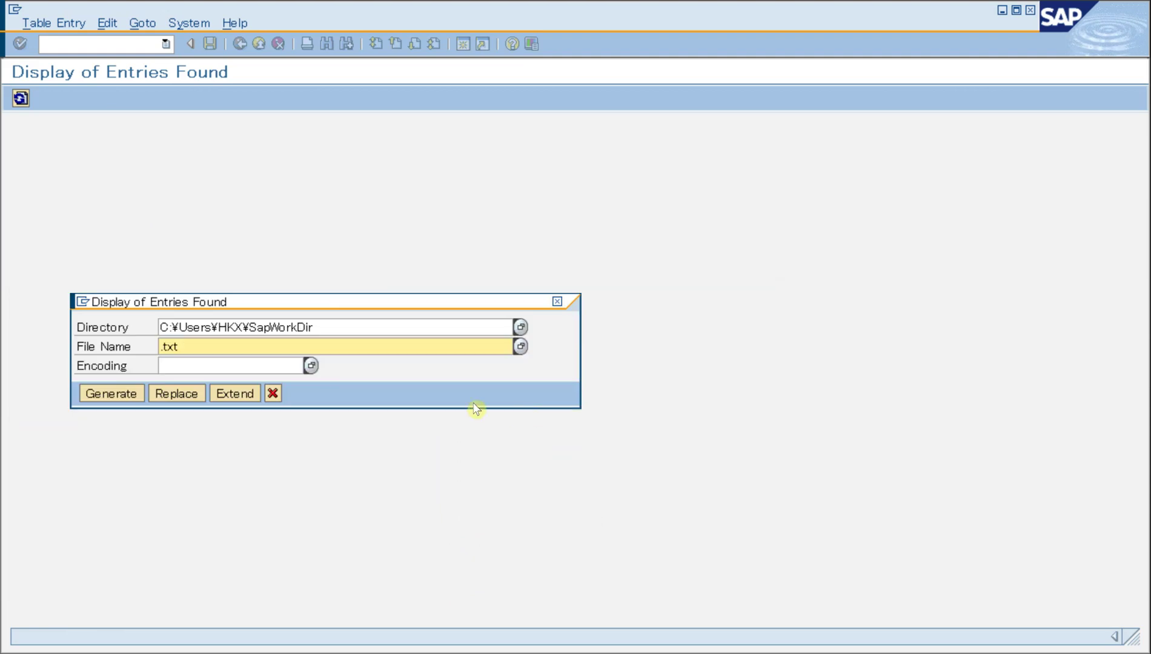
pyautogui.write('test01')
pyautogui.click(312, 326)
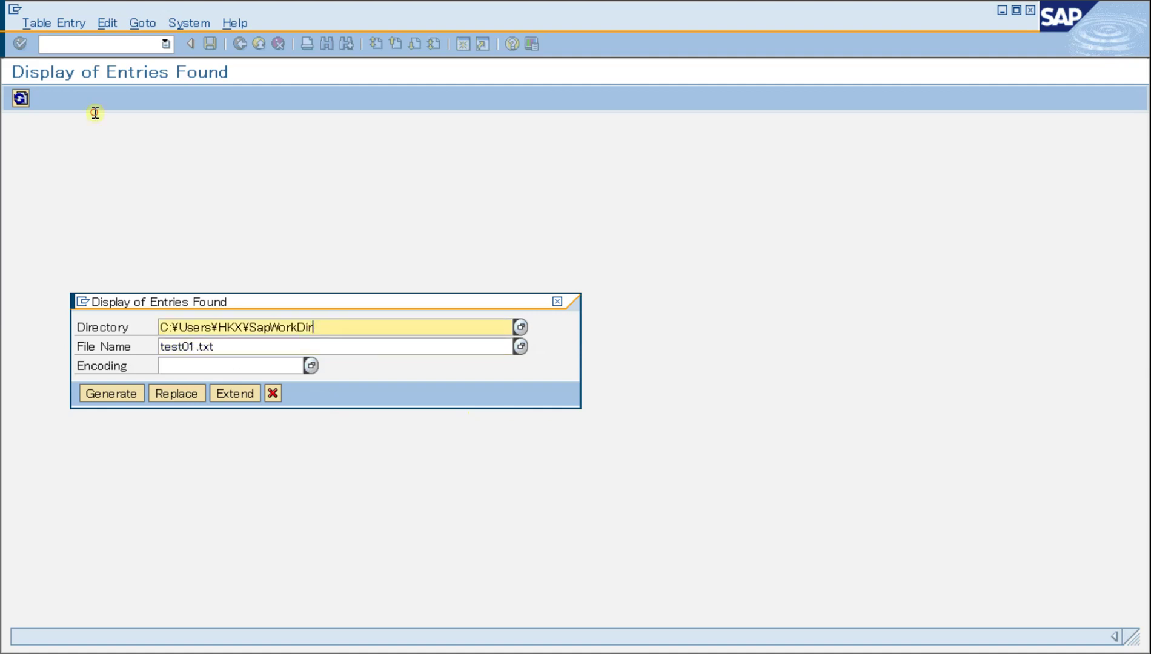
pyautogui.click(134, 400)
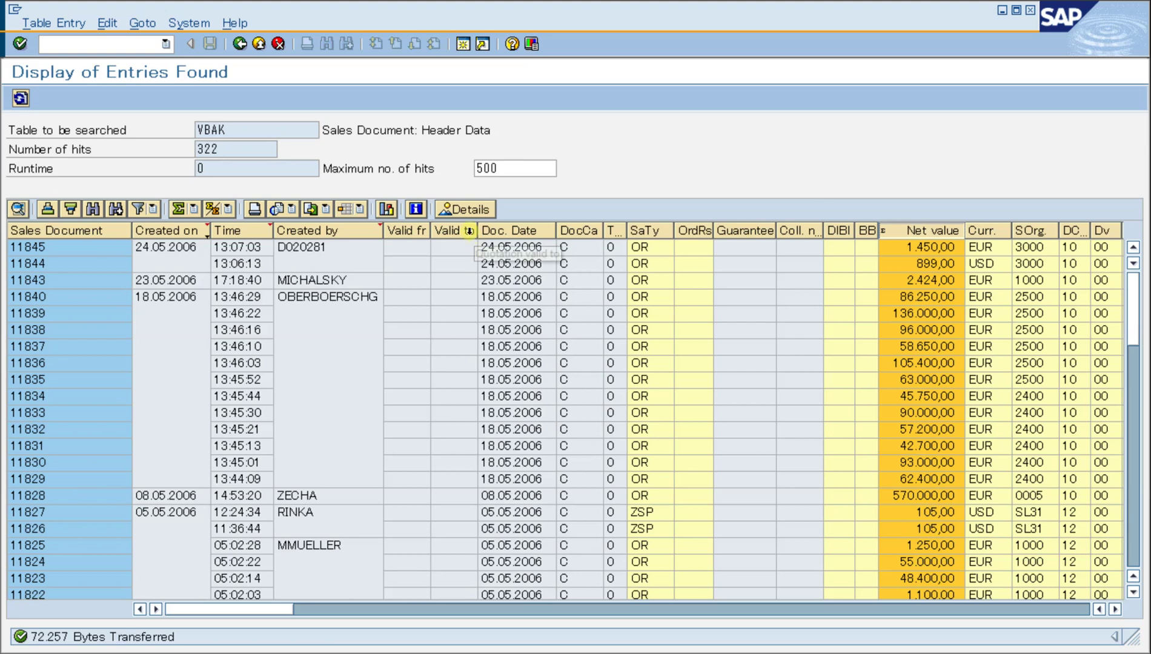
pyautogui.click(296, 363)
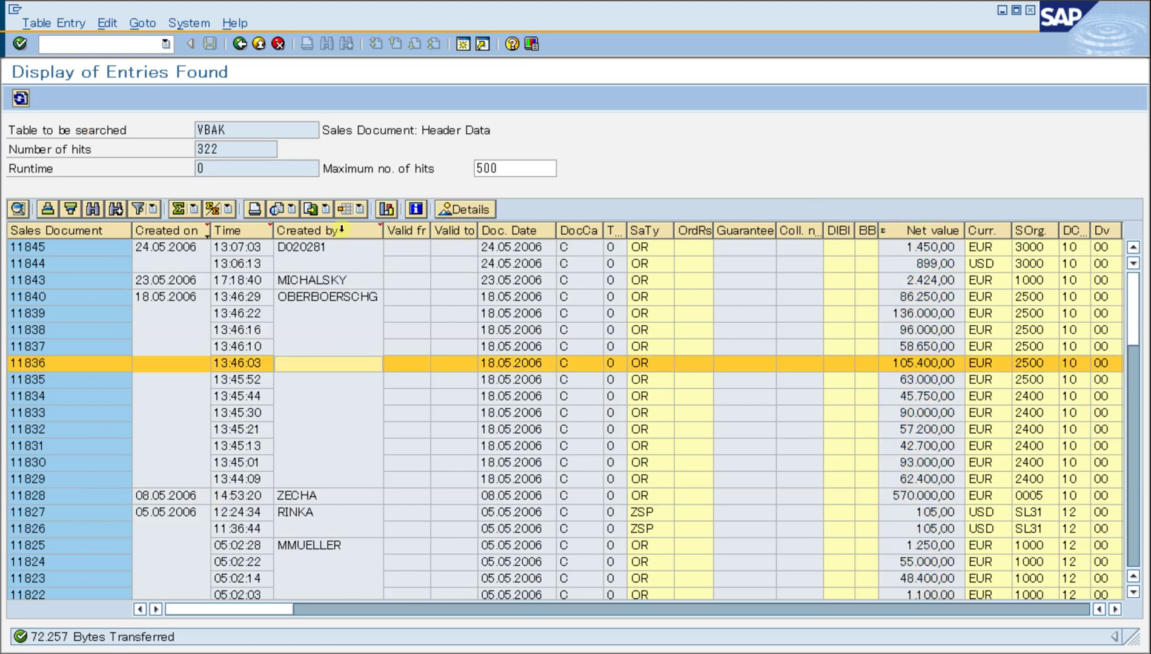
pyautogui.click(361, 209)
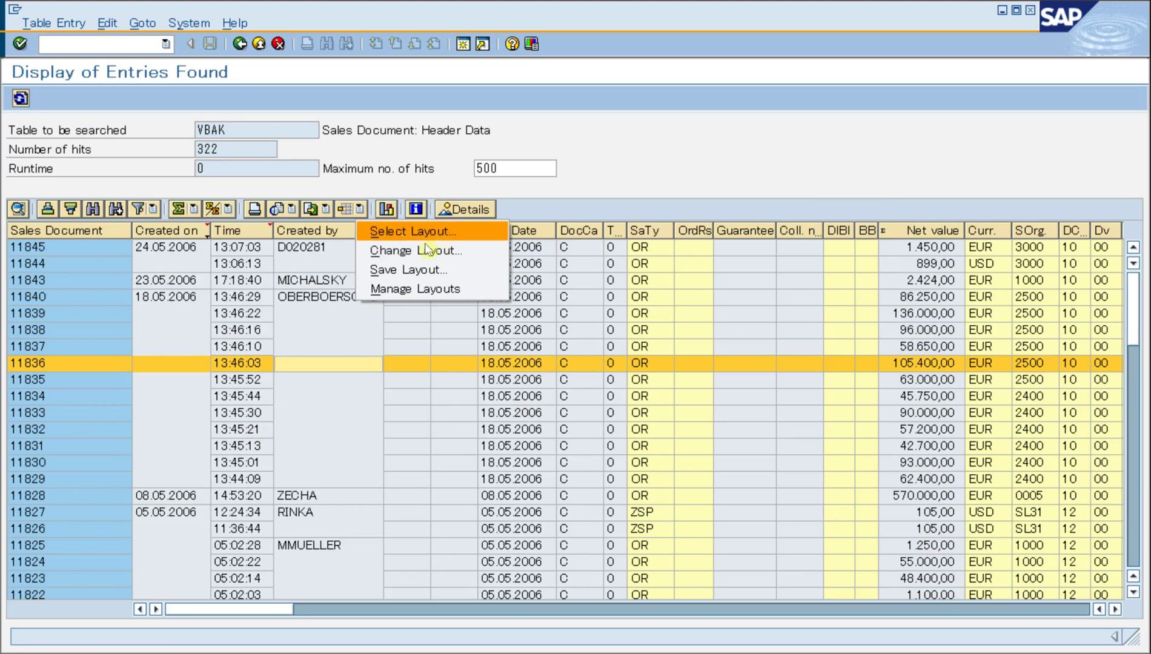
pyautogui.click(290, 264)
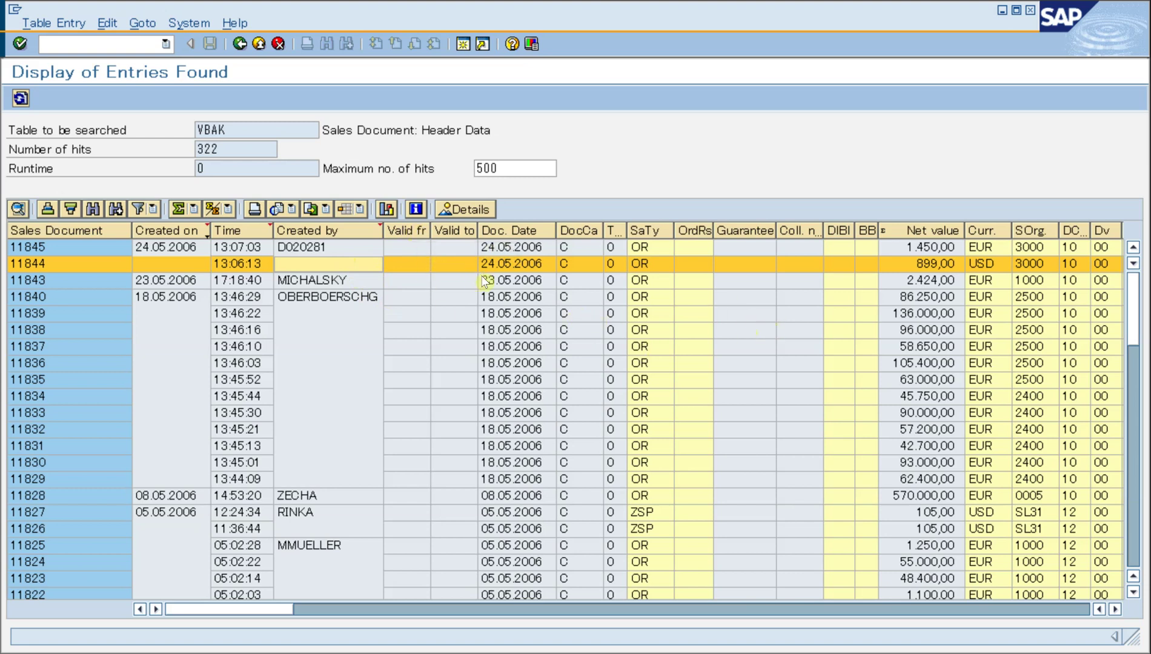
pyautogui.click(522, 231)
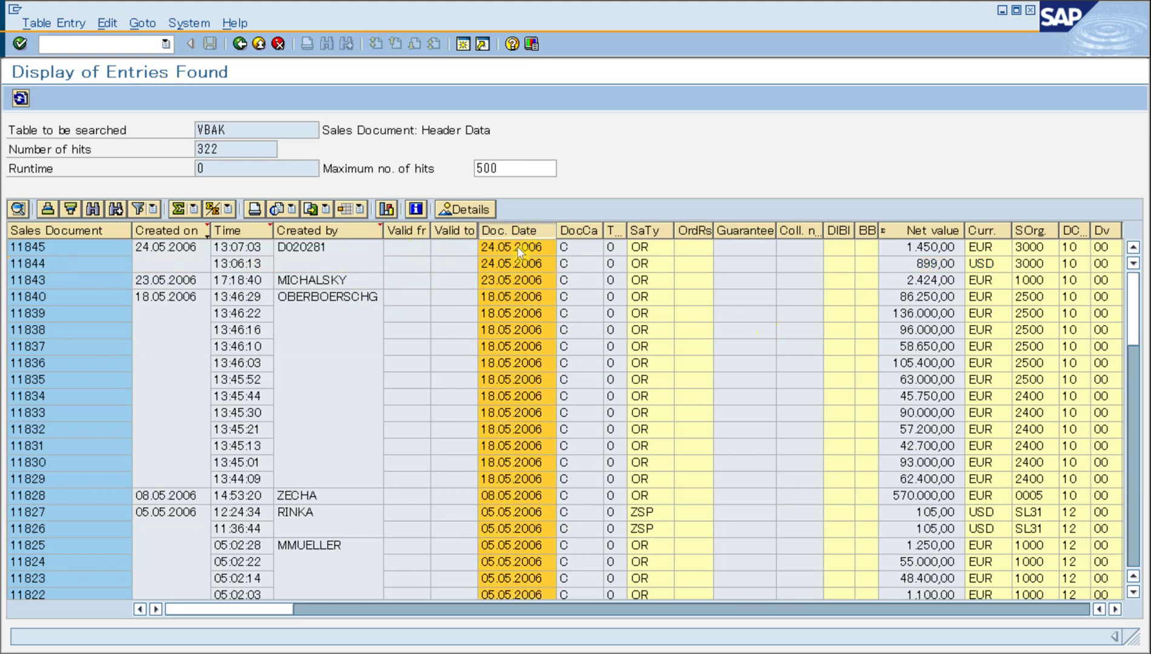
pyautogui.click(502, 329)
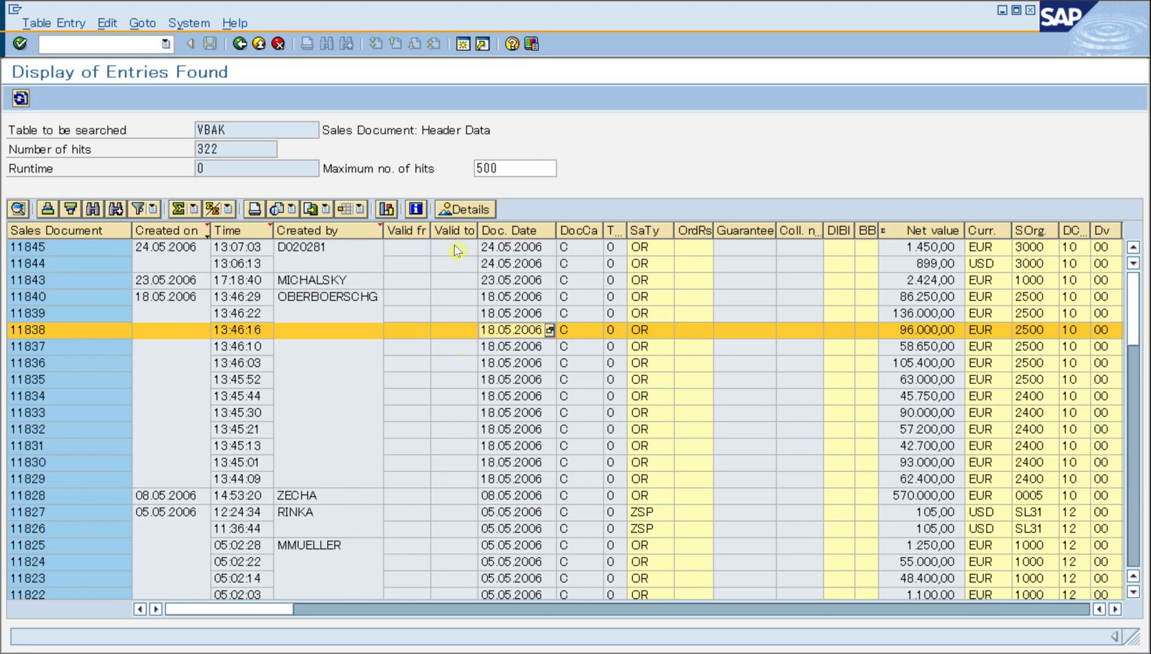
pyautogui.click(456, 299)
pyautogui.click(460, 347)
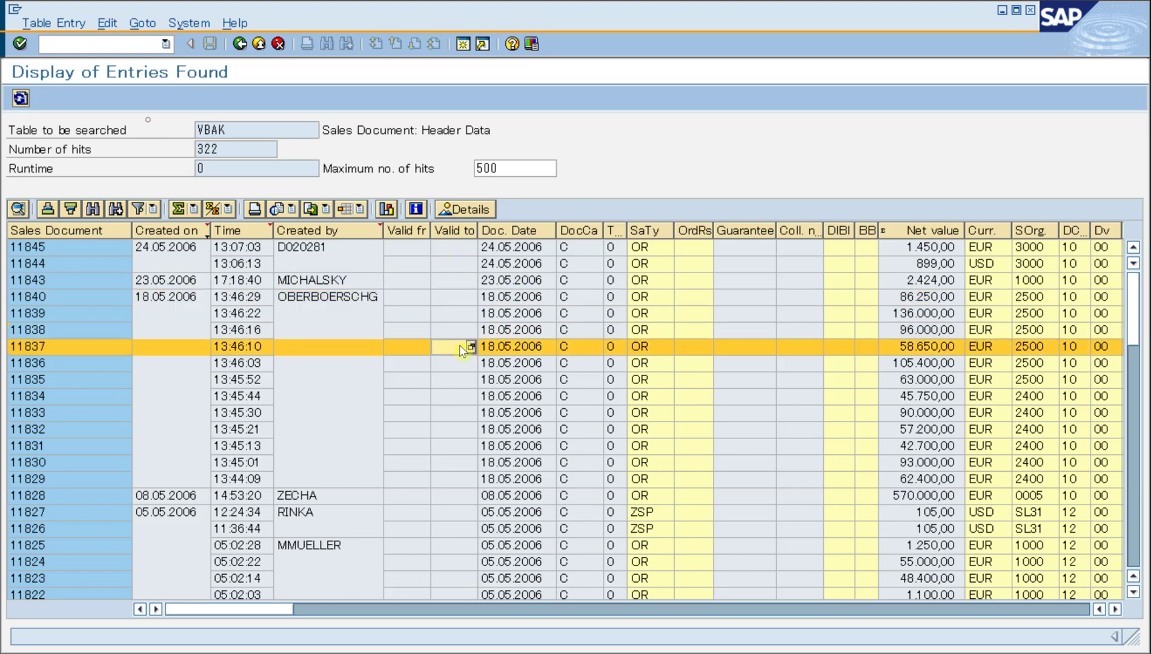
pyautogui.click(516, 231)
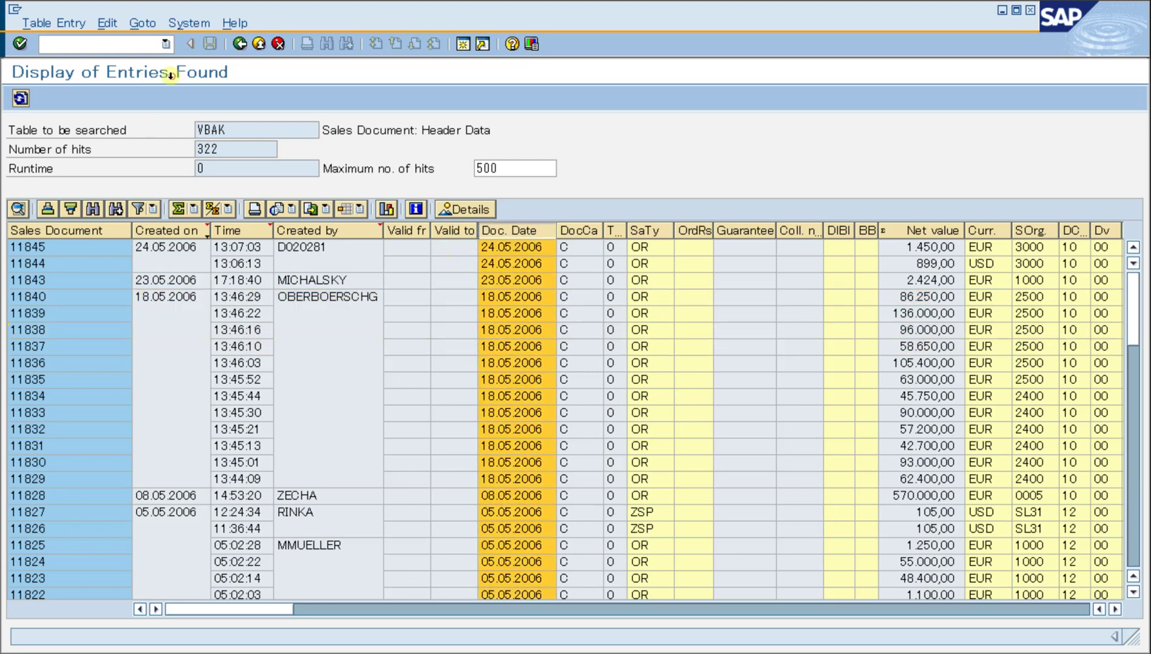
pyautogui.click(507, 325)
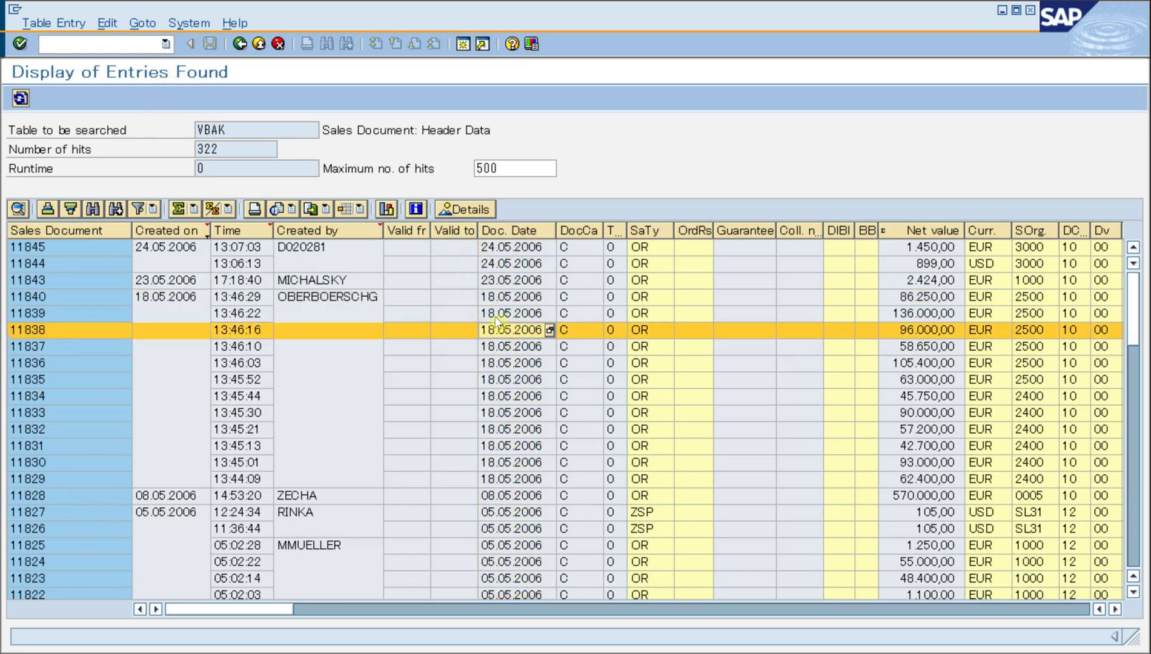
# - View the saved layouts available for the list and leave without choosing one
pyautogui.click(360, 208)
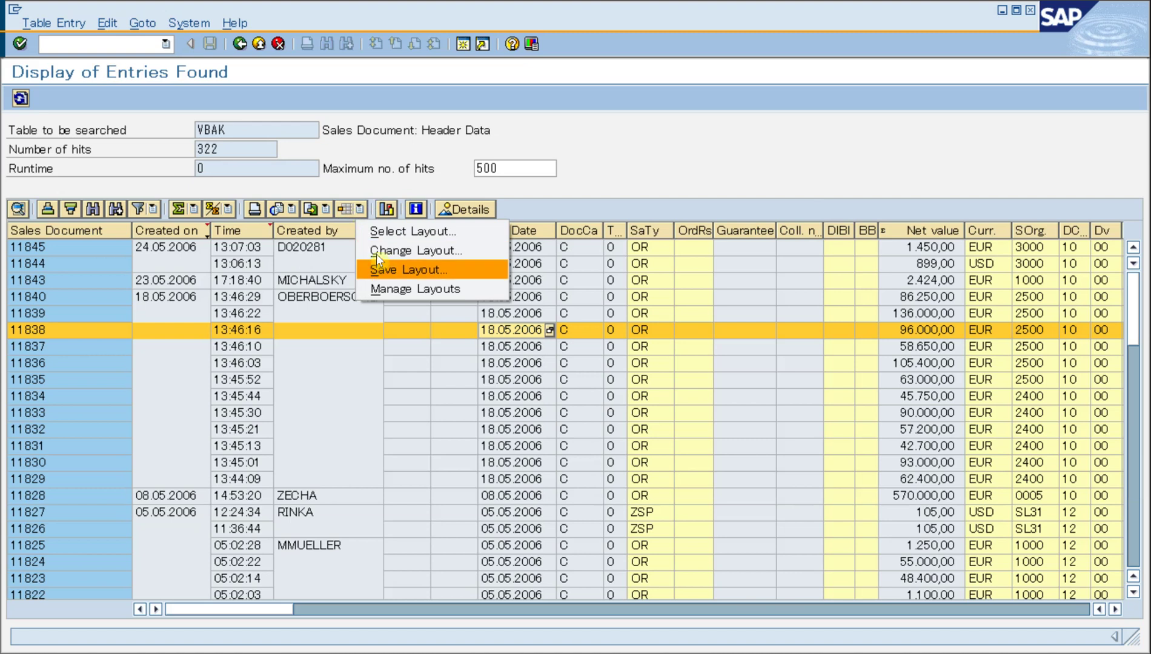
pyautogui.click(106, 69)
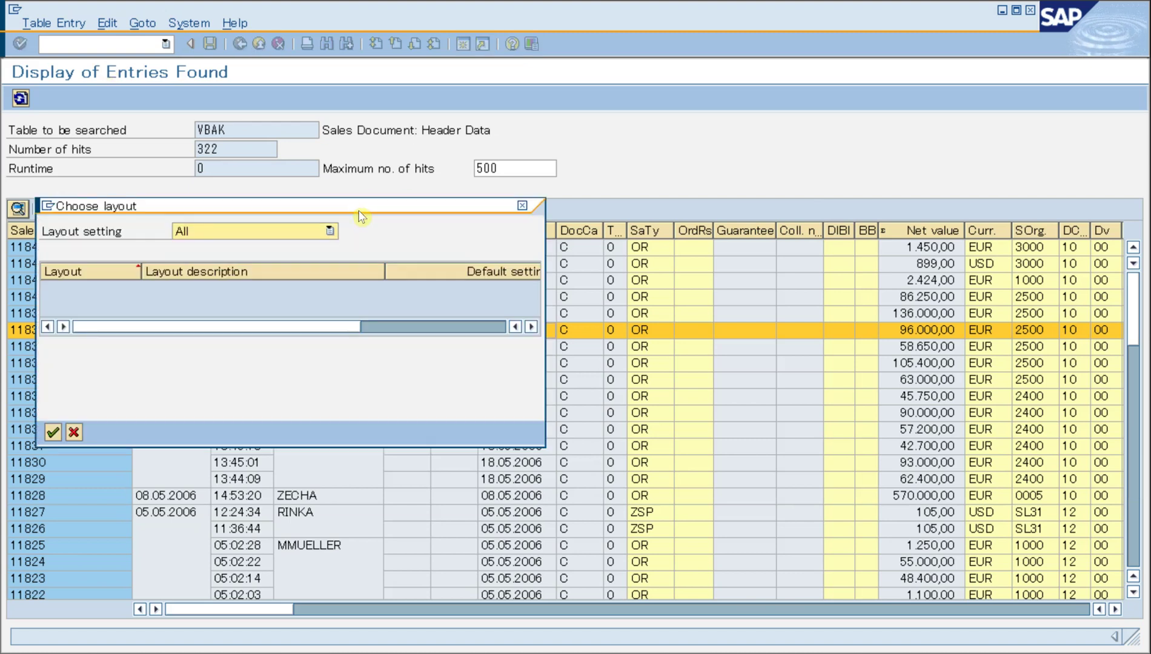
pyautogui.press('Escape')
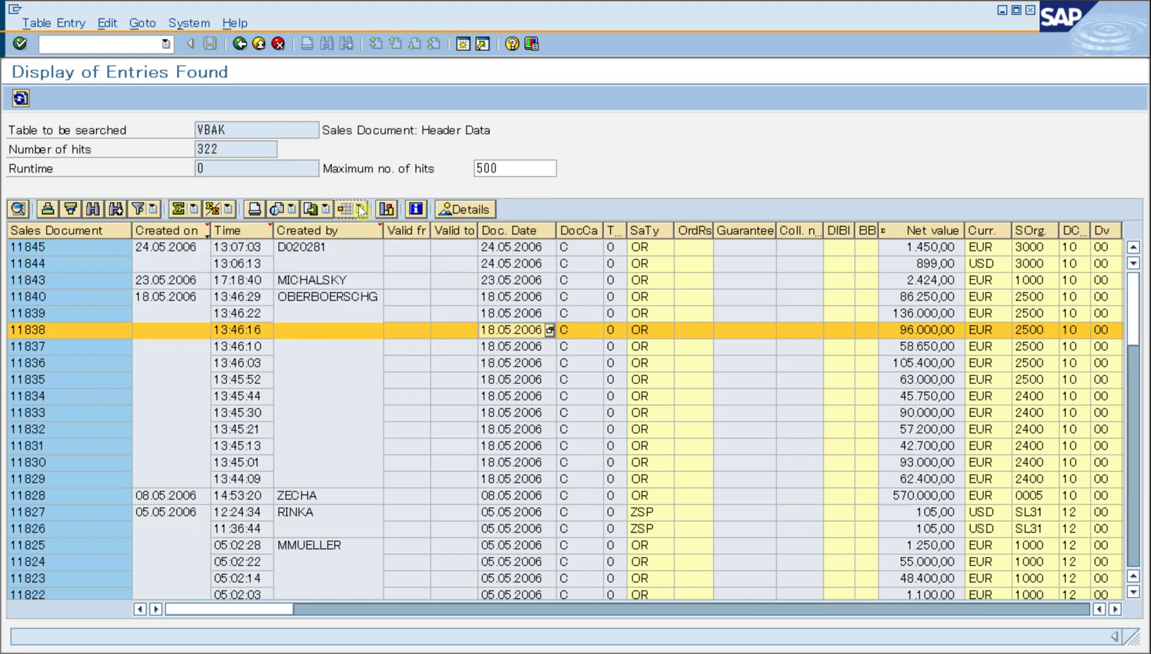
# - Change the list layout to hide all columns from Quotation valid to through Logical system, and apply it
pyautogui.click(361, 209)
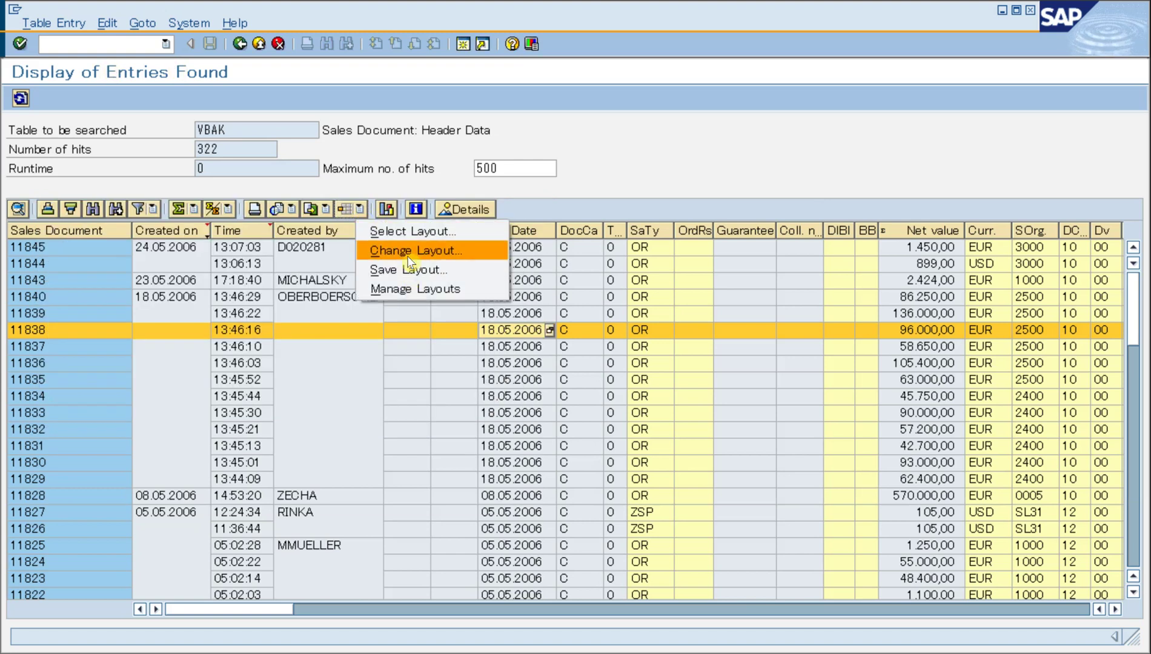
pyautogui.click(415, 250)
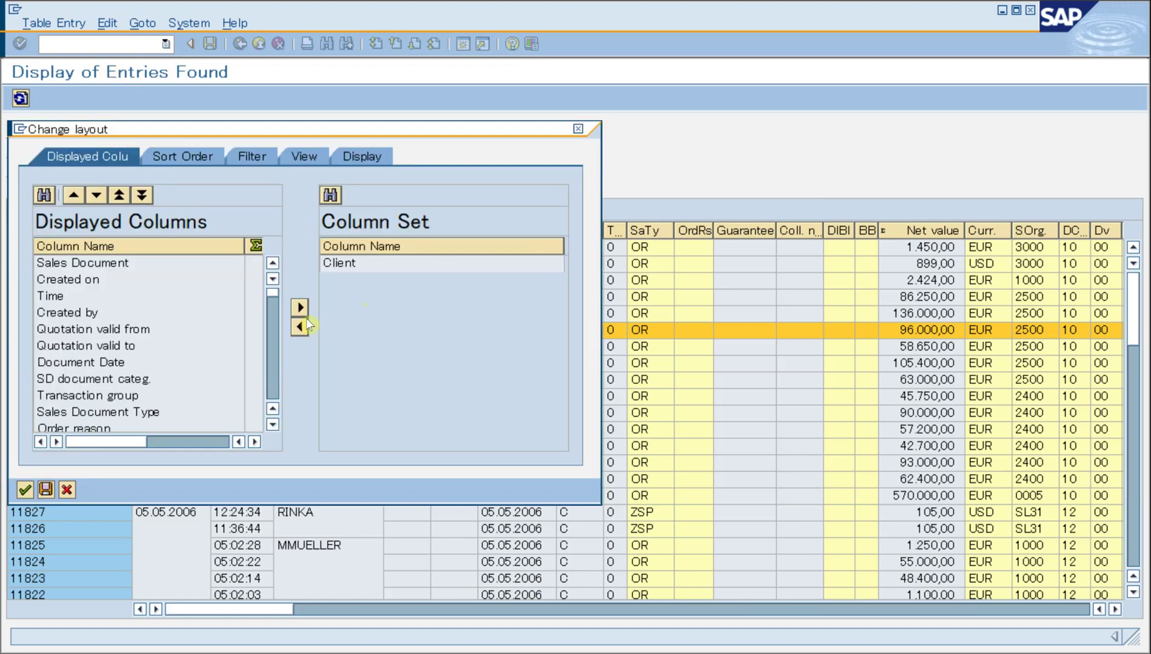
pyautogui.click(74, 346)
pyautogui.scroll(-15, 155, 387)
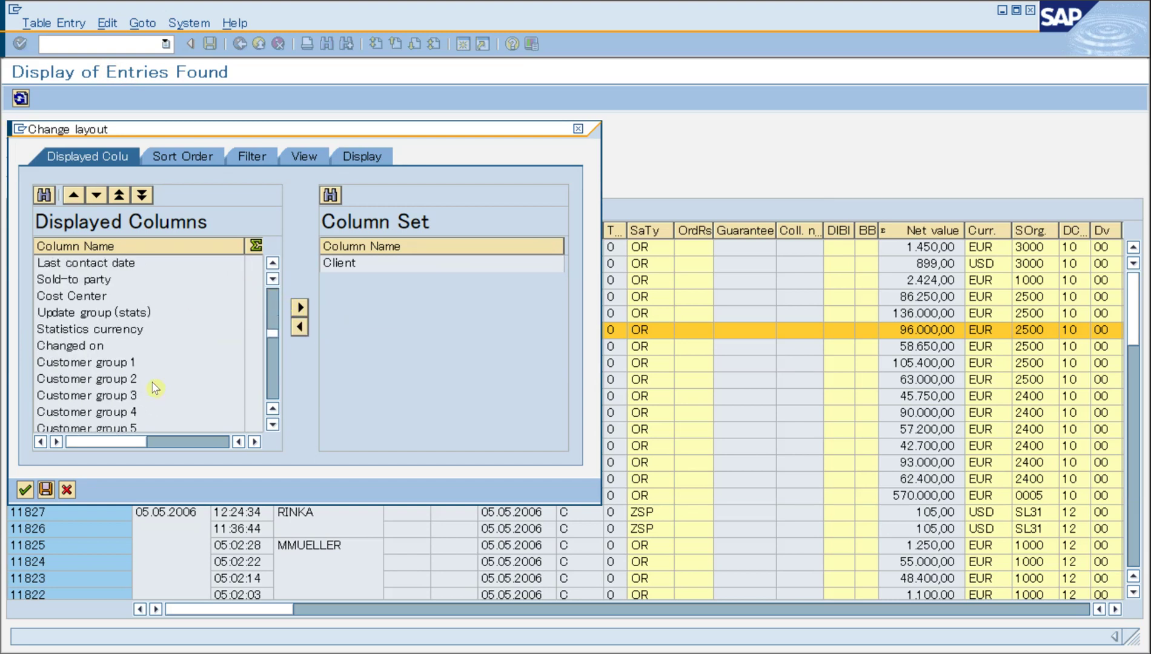
pyautogui.scroll(-15, 155, 388)
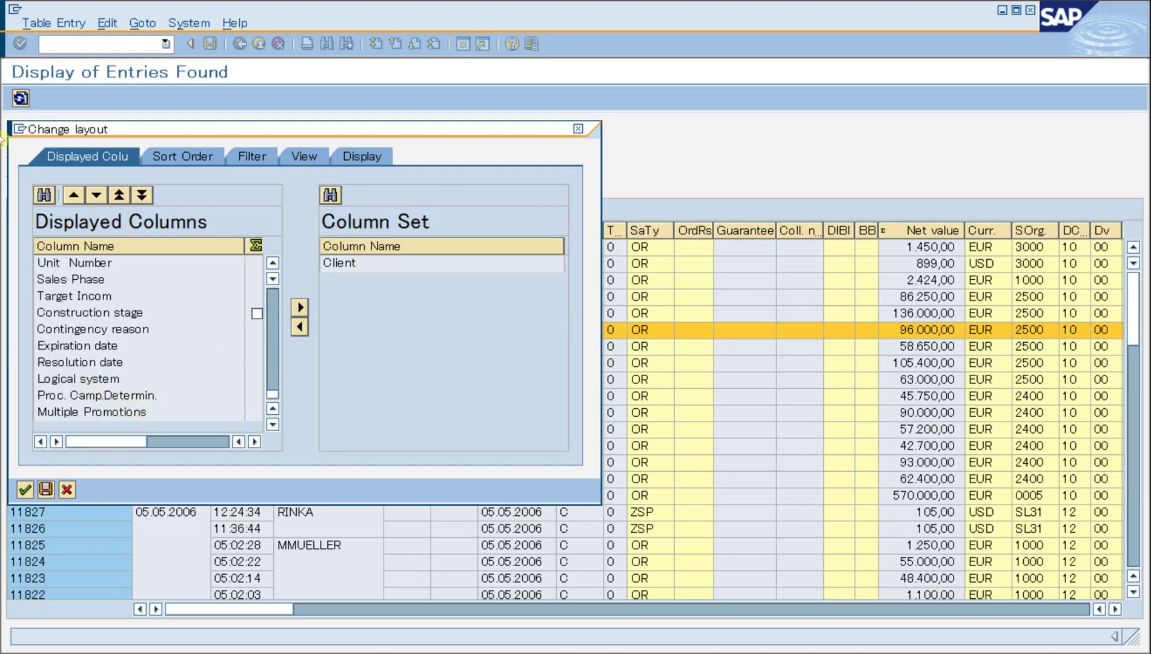
pyautogui.keyDown('shift'); pyautogui.click(85, 379); pyautogui.keyUp('shift')
pyautogui.click(299, 307)
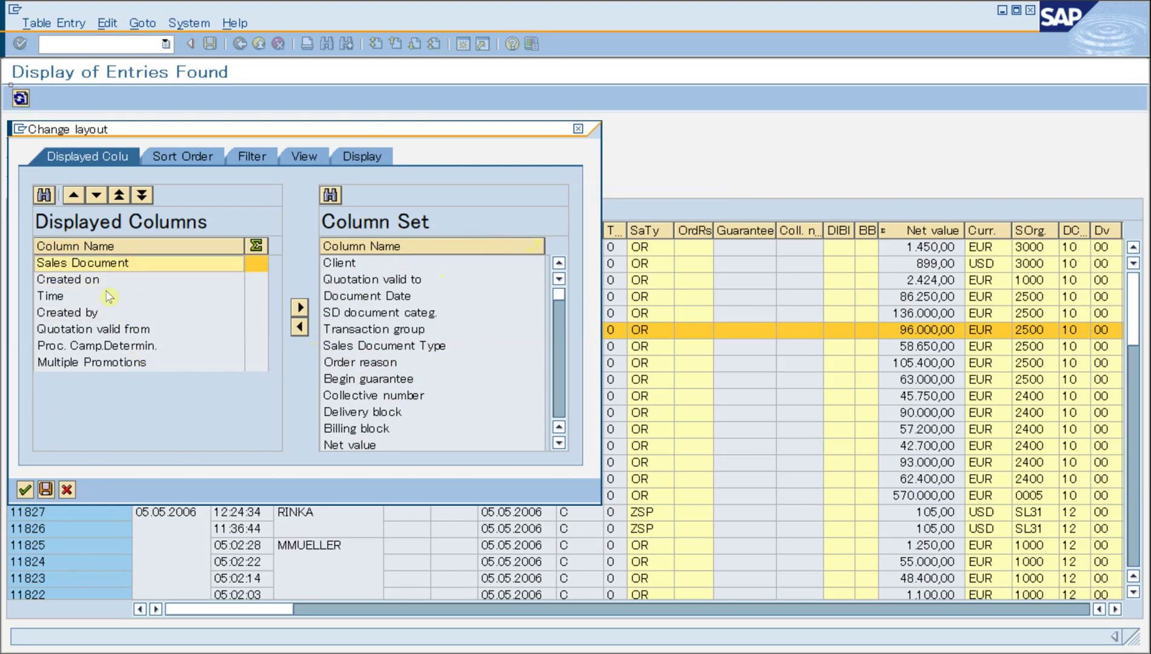
pyautogui.click(26, 489)
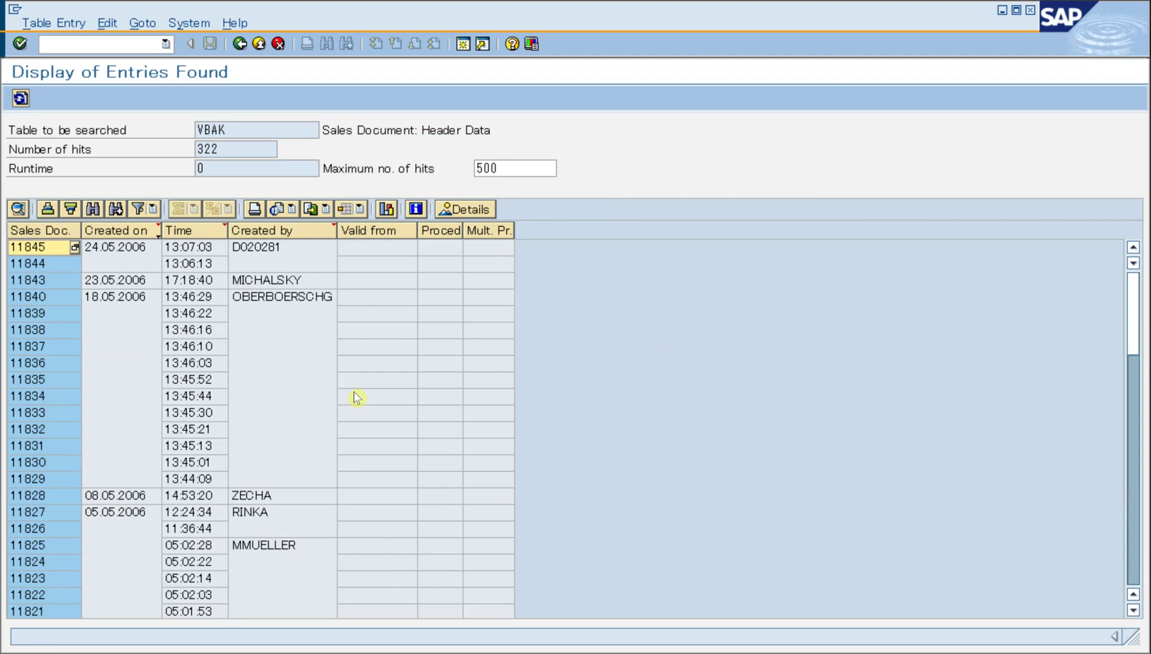
pyautogui.click(273, 380)
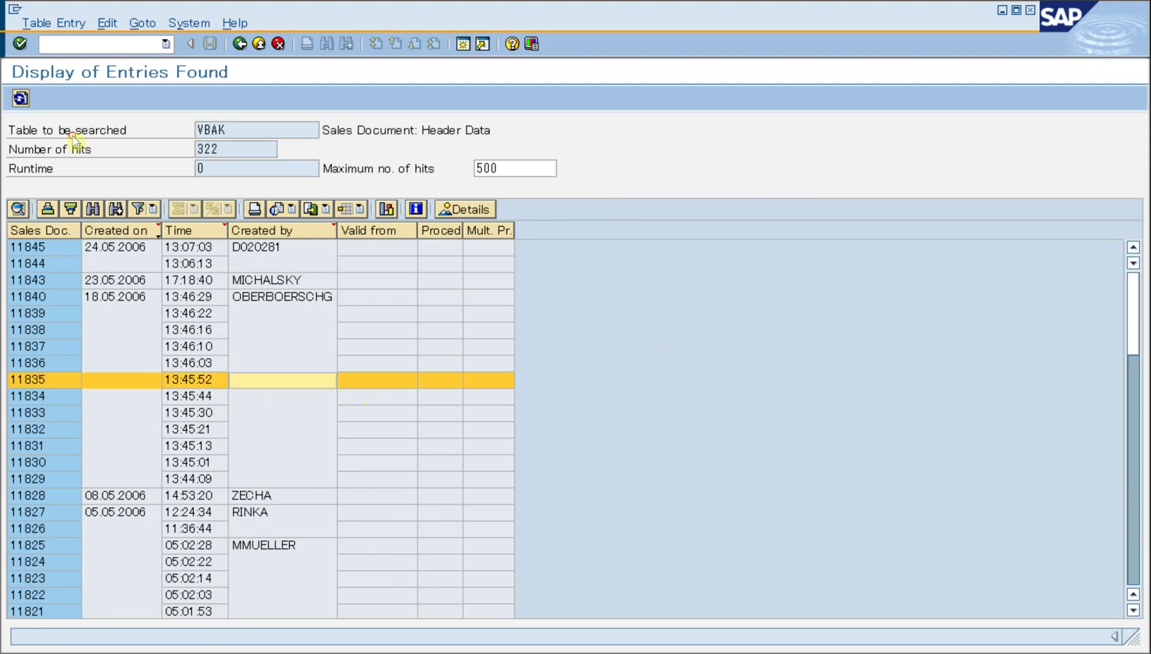